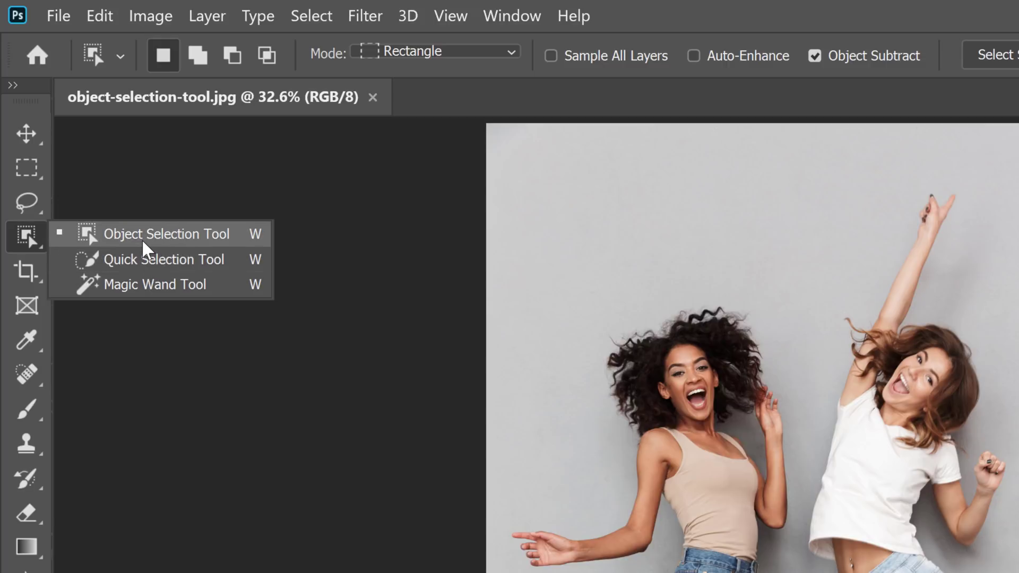
# Step: Activate the Object Selection Tool and select both jumping women with Select Subject
pyautogui.click(145, 245)
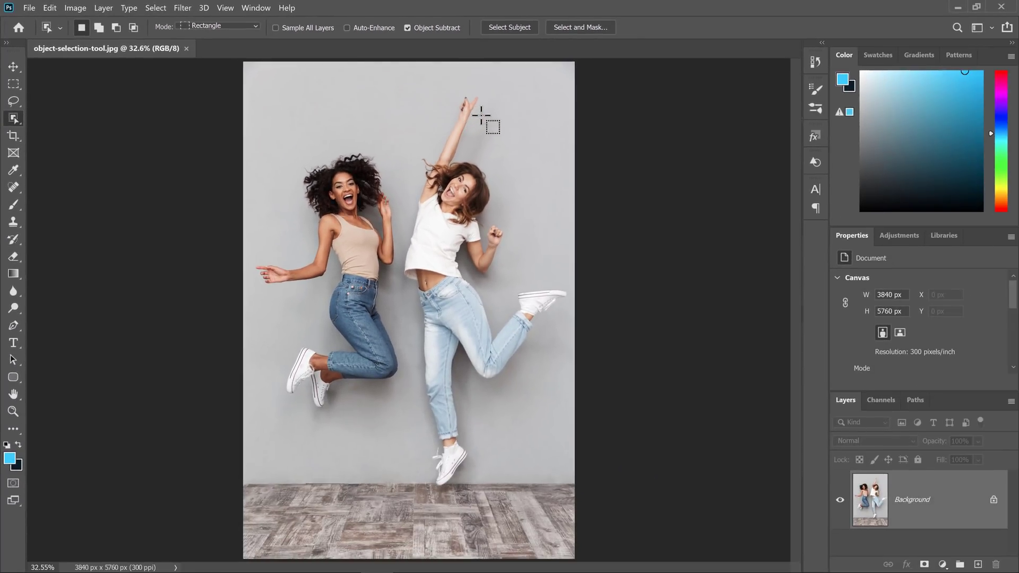
pyautogui.click(504, 27)
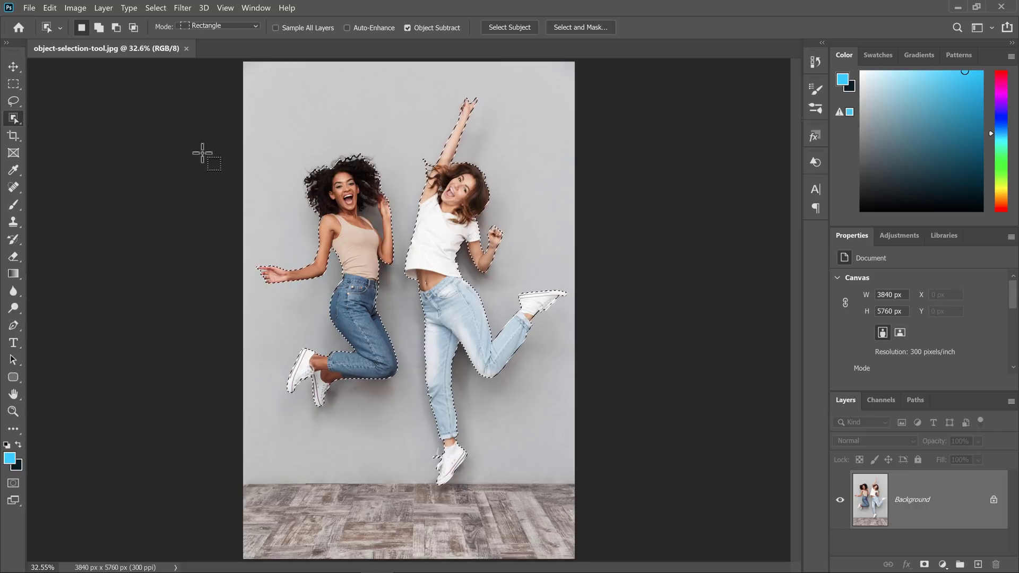
# Step: Clear the selection and use the Object Selection Tool to select only the curly-haired woman in the beige top
pyautogui.rightClick(14, 118)
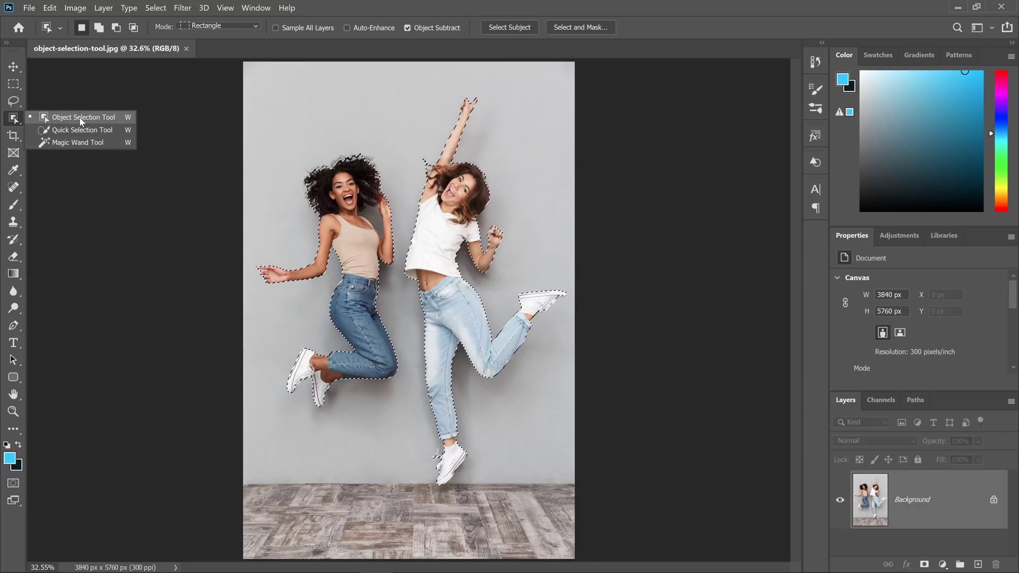
pyautogui.click(122, 122)
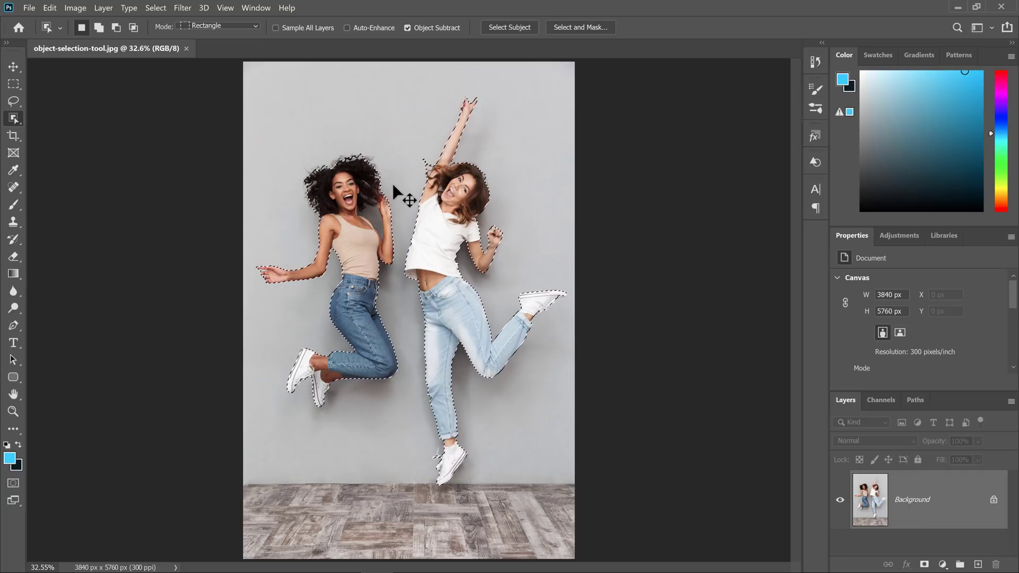
pyautogui.hotkey('ctrl', 'd')
pyautogui.moveTo(402, 96)
pyautogui.mouseDown()
pyautogui.moveTo(346, 198)
pyautogui.moveTo(270, 487)
pyautogui.mouseUp()
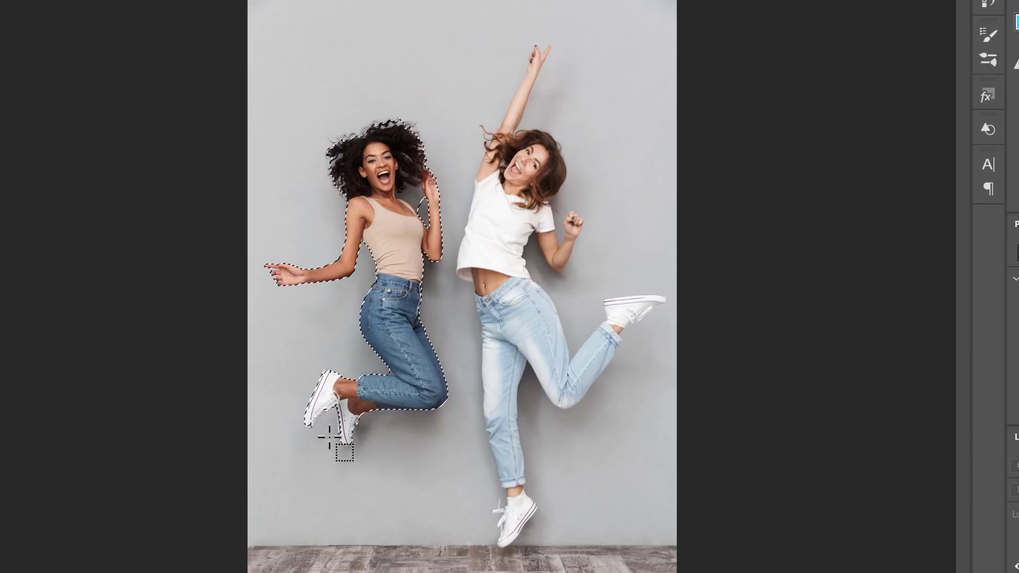
# Step: Subtract the background areas around the shoes and between the hair and raised arm from the woman's selection
pyautogui.moveTo(333, 442); pyautogui.dragTo(301, 389)
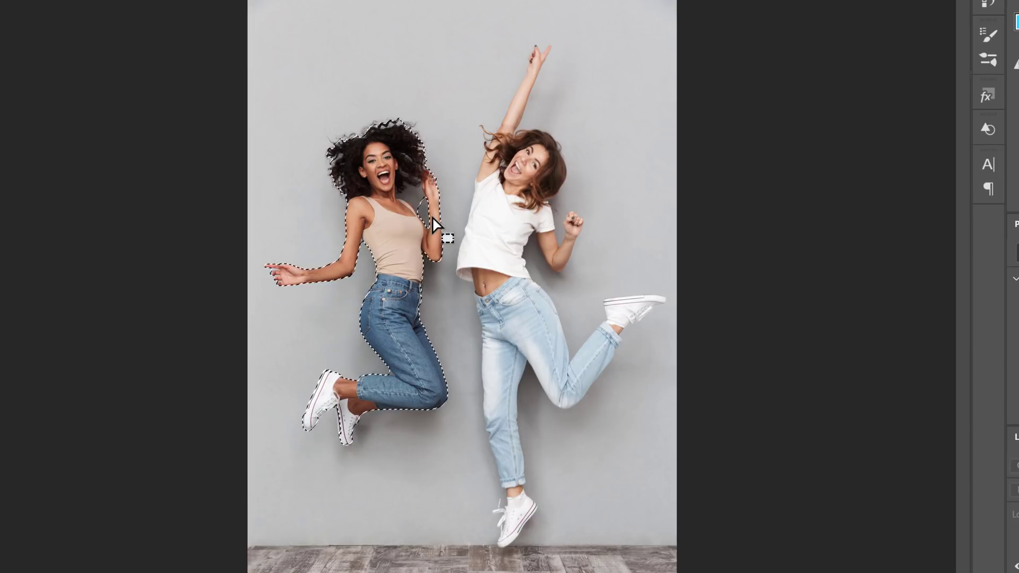
pyautogui.moveTo(433, 217); pyautogui.dragTo(397, 168)
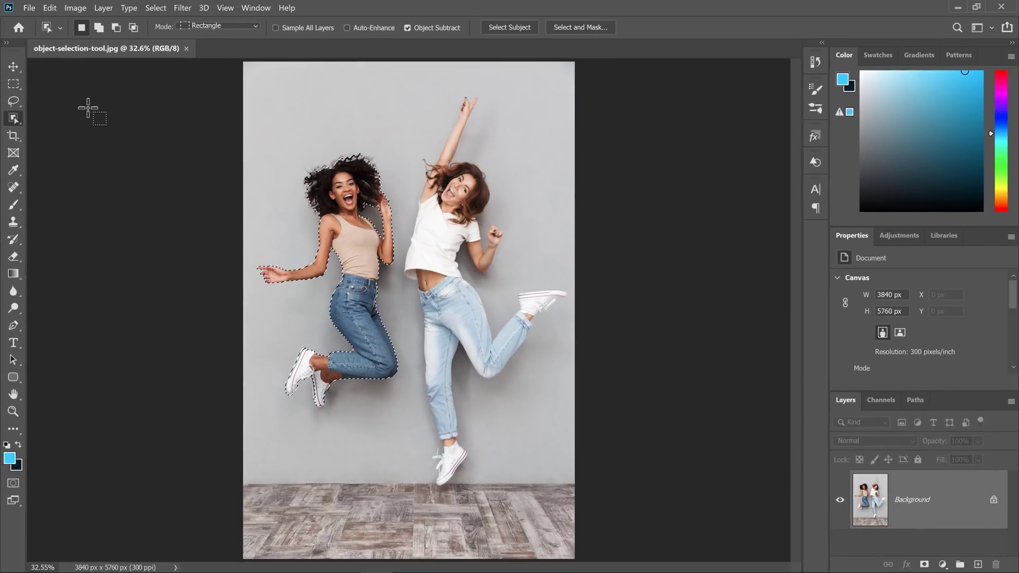
# Step: Switch to the Lasso Tool and add a layer mask to the Background layer from the woman's selection
pyautogui.click(3, 92)
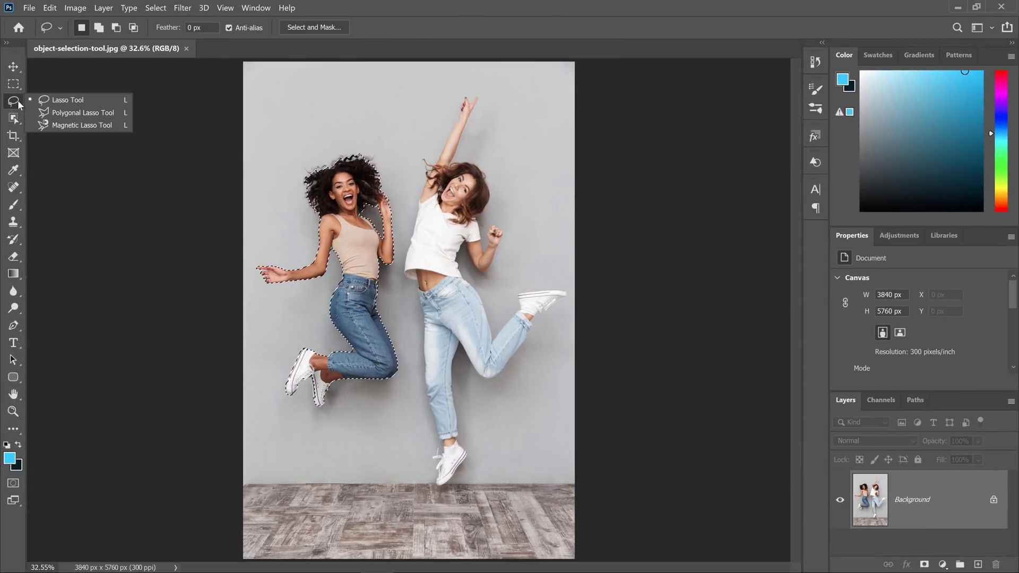
pyautogui.click(58, 104)
pyautogui.press('shift')
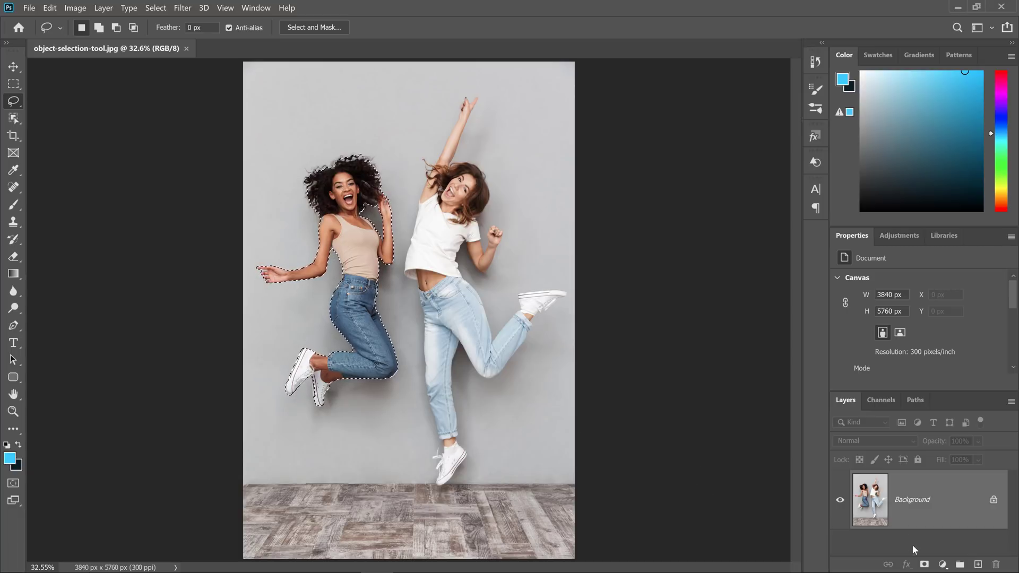
pyautogui.click(924, 565)
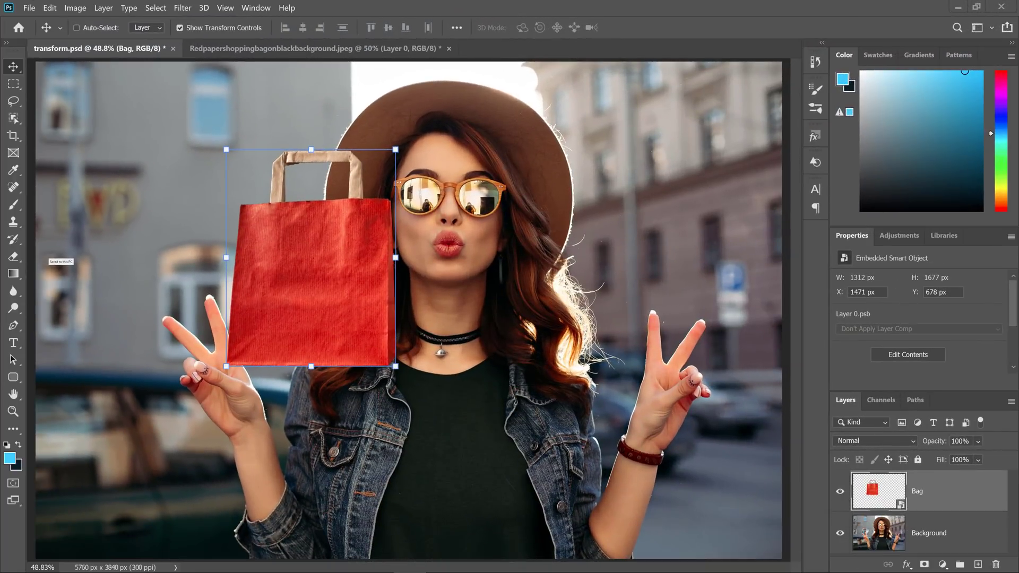
# Step: Scale the red shopping bag proportionally to 110.39% from its upper-left corner and apply the transform
pyautogui.click(225, 150)
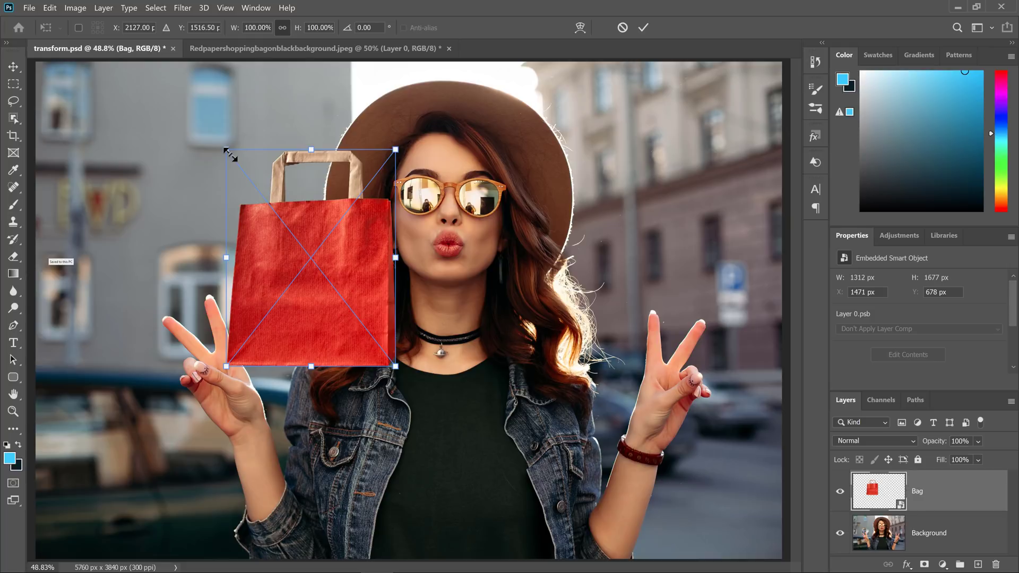
pyautogui.moveTo(230, 155); pyautogui.dragTo(175, 161)
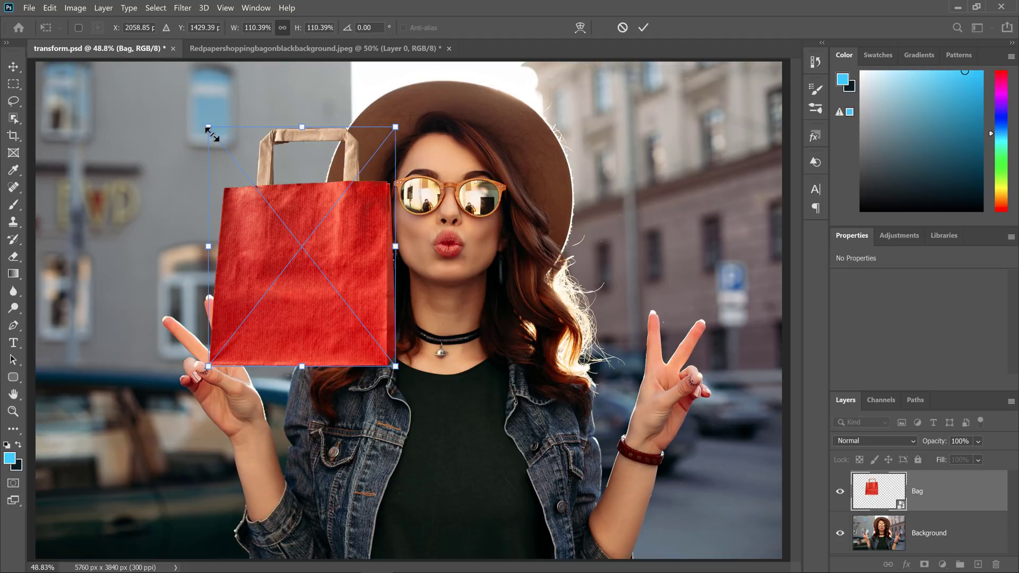
pyautogui.moveTo(208, 126)
pyautogui.mouseDown()
pyautogui.moveTo(234, 180)
pyautogui.moveTo(149, 97)
pyautogui.moveTo(220, 65)
pyautogui.moveTo(187, 147)
pyautogui.moveTo(287, 162)
pyautogui.moveTo(241, 166)
pyautogui.moveTo(223, 138)
pyautogui.mouseUp()
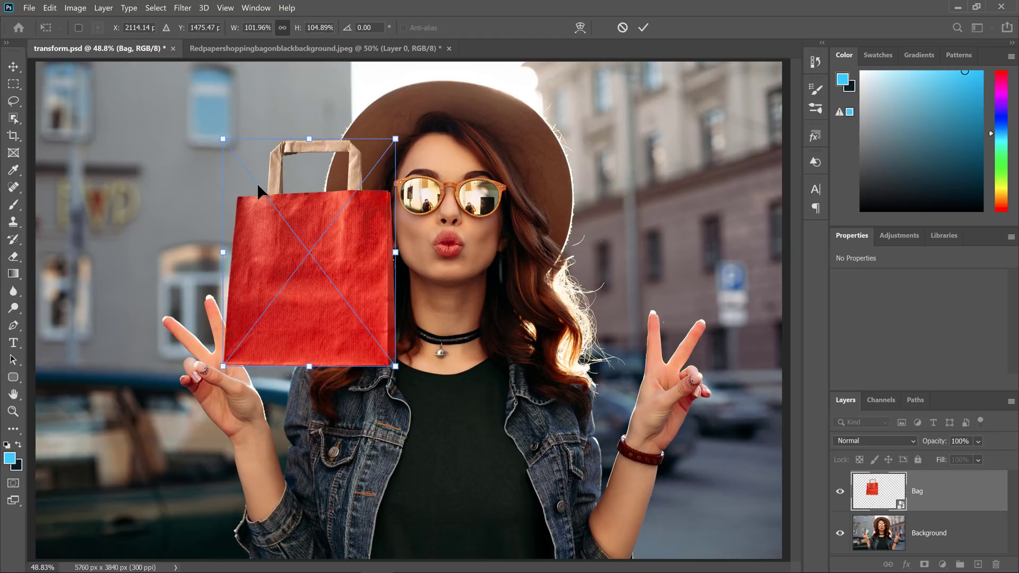
pyautogui.press('Return')
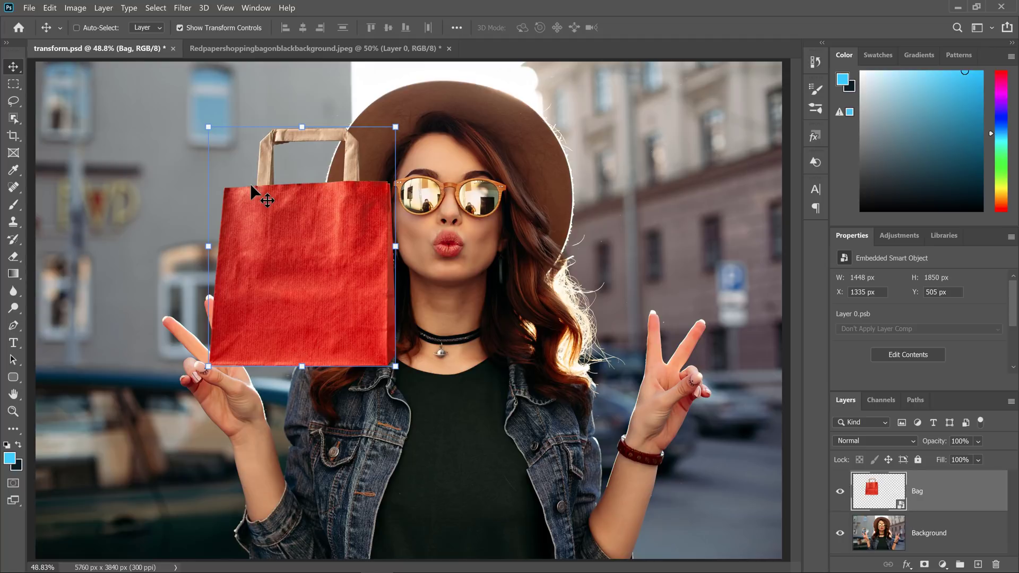
# Step: Review the Use Legacy Free Transform option in the General preferences and cancel the dialog
pyautogui.press('ctrl')
pyautogui.hotkey('ctrl', 'k')
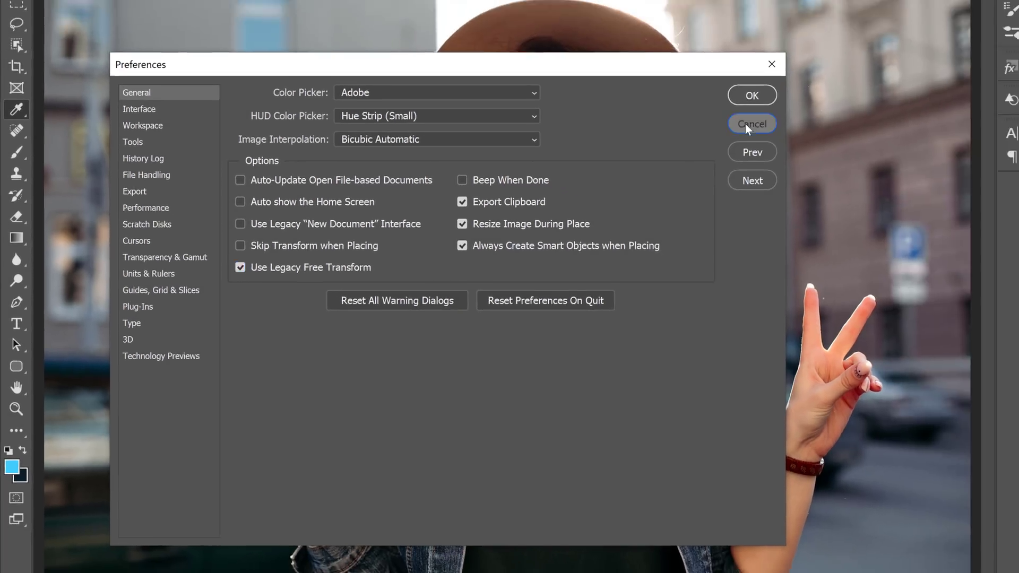
pyautogui.click(856, 84)
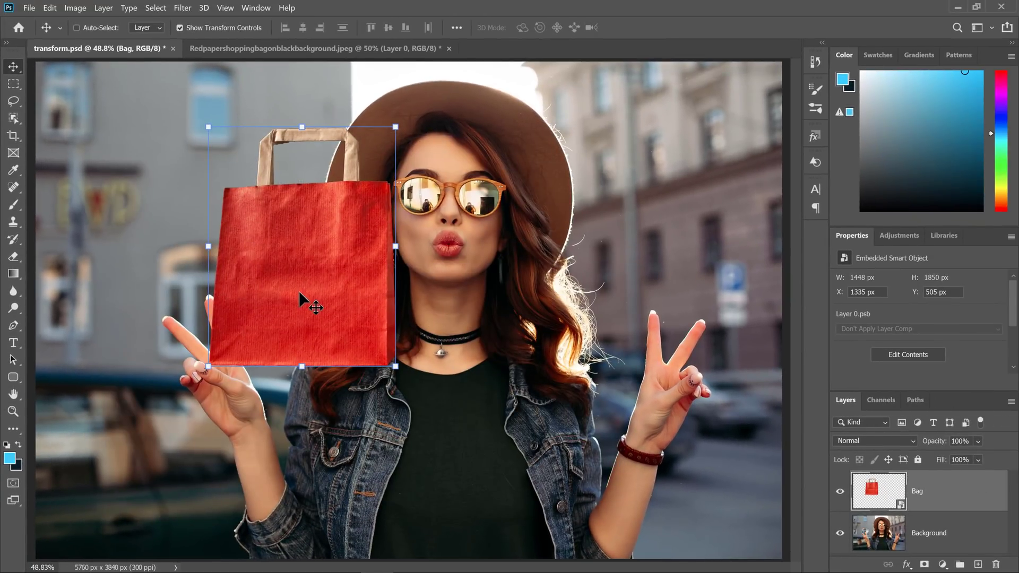
# Step: Free-transform the red shopping bag, shrinking and enlarging it from its upper-left corner
pyautogui.hotkey('ctrl', 't')
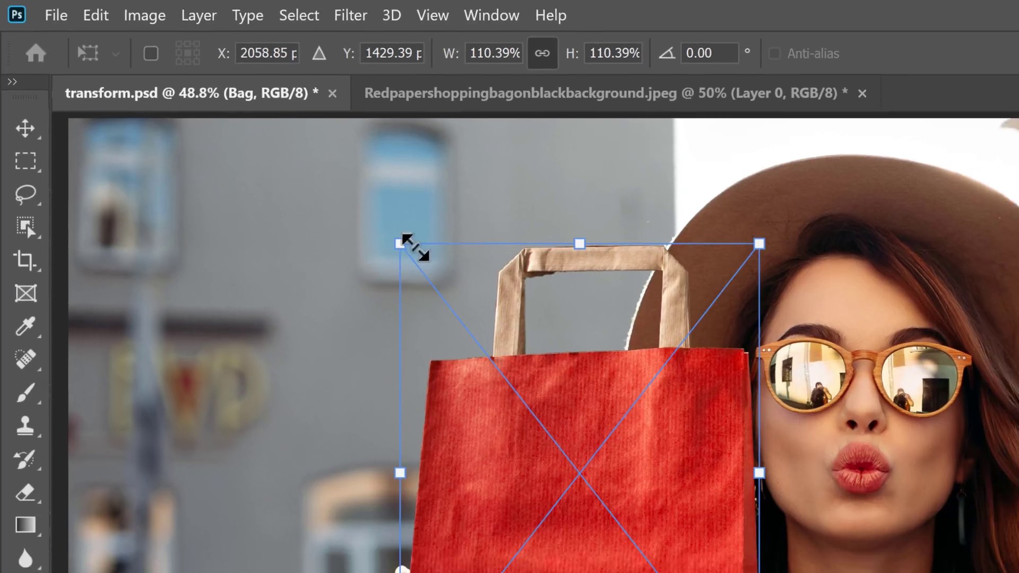
pyautogui.moveTo(419, 254); pyautogui.dragTo(465, 358)
pyautogui.moveTo(232, 179); pyautogui.dragTo(171, 141)
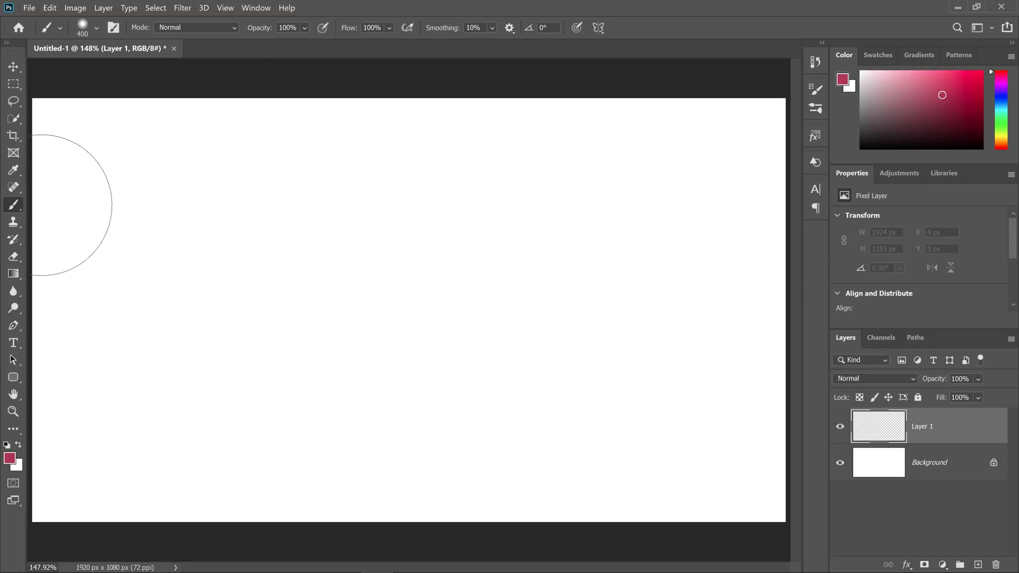
# Step: Set up the Brush Tool's tip with 70 px size, 12% roundness, 100% hardness and 1% spacing
pyautogui.rightClick(21, 206)
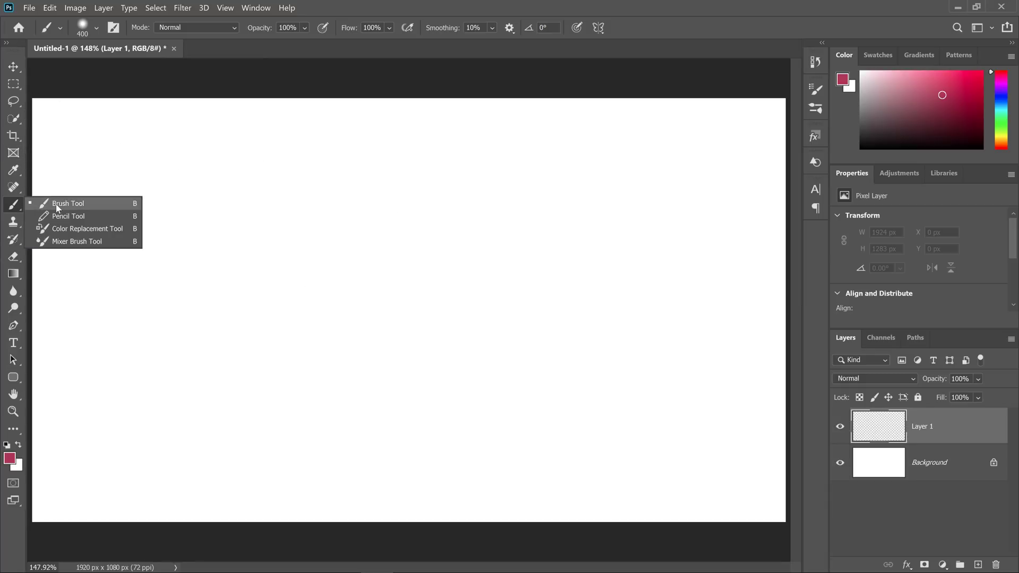
pyautogui.click(121, 204)
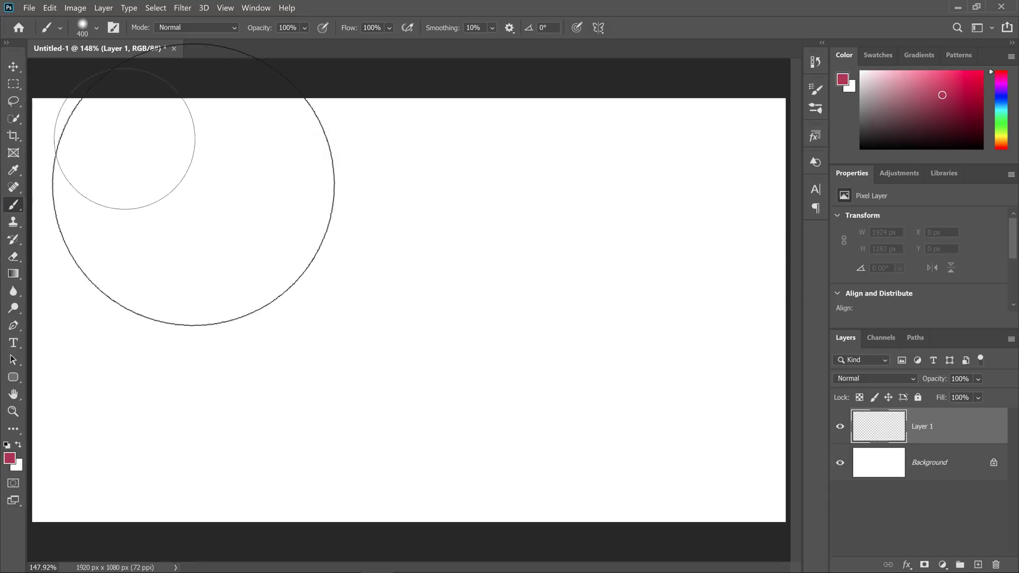
pyautogui.click(113, 32)
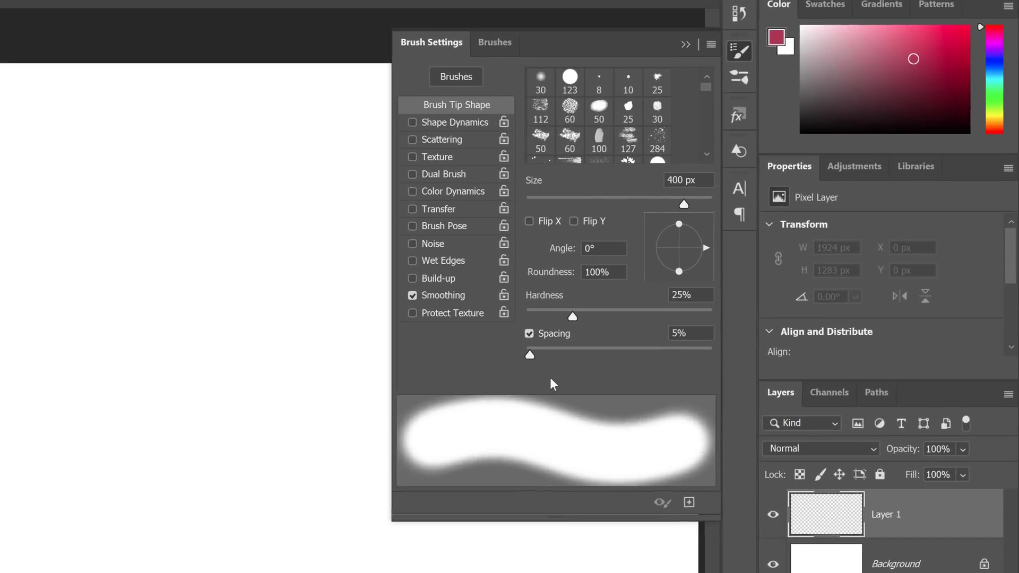
pyautogui.moveTo(572, 316); pyautogui.dragTo(712, 316)
pyautogui.moveTo(501, 365); pyautogui.dragTo(477, 361)
pyautogui.moveTo(659, 274); pyautogui.dragTo(659, 254)
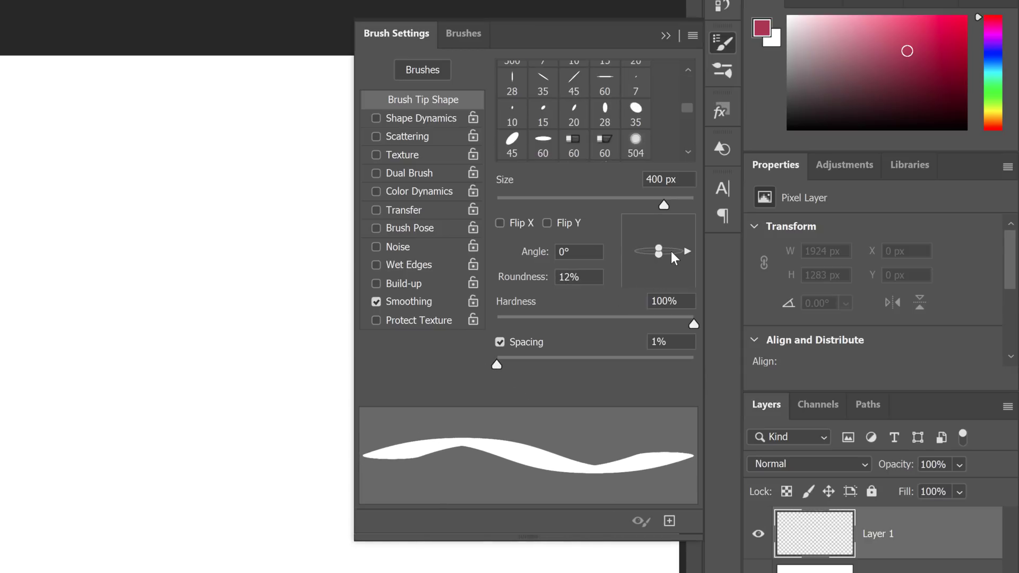
pyautogui.moveTo(661, 211); pyautogui.dragTo(565, 205)
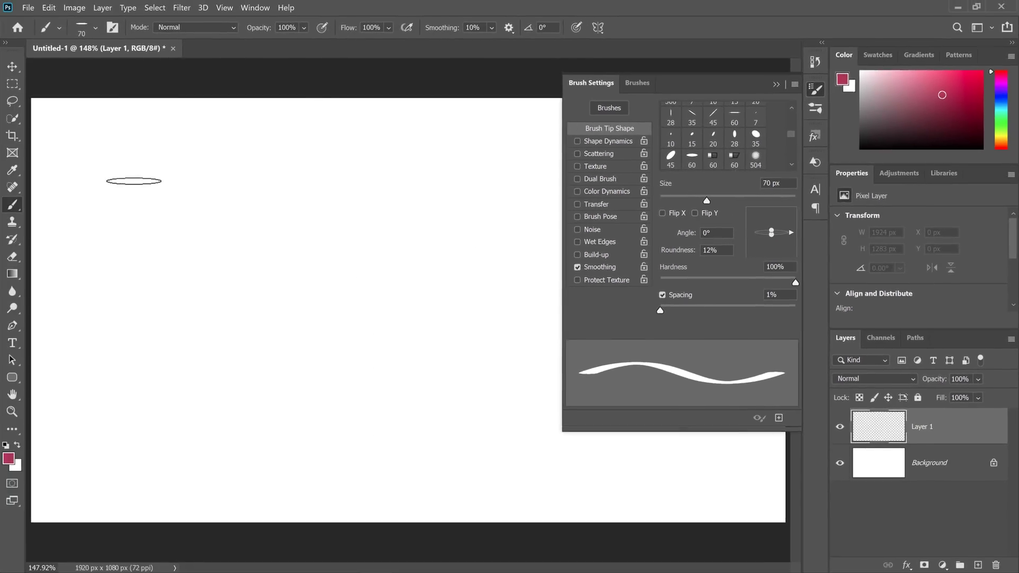
# Step: Paint a large wavy stroke and five shorter strokes on Layer 1, using the flattened brush tip at varying angles
pyautogui.moveTo(139, 167)
pyautogui.mouseDown()
pyautogui.moveTo(156, 229)
pyautogui.moveTo(179, 219)
pyautogui.moveTo(195, 168)
pyautogui.moveTo(238, 227)
pyautogui.moveTo(268, 183)
pyautogui.mouseUp()
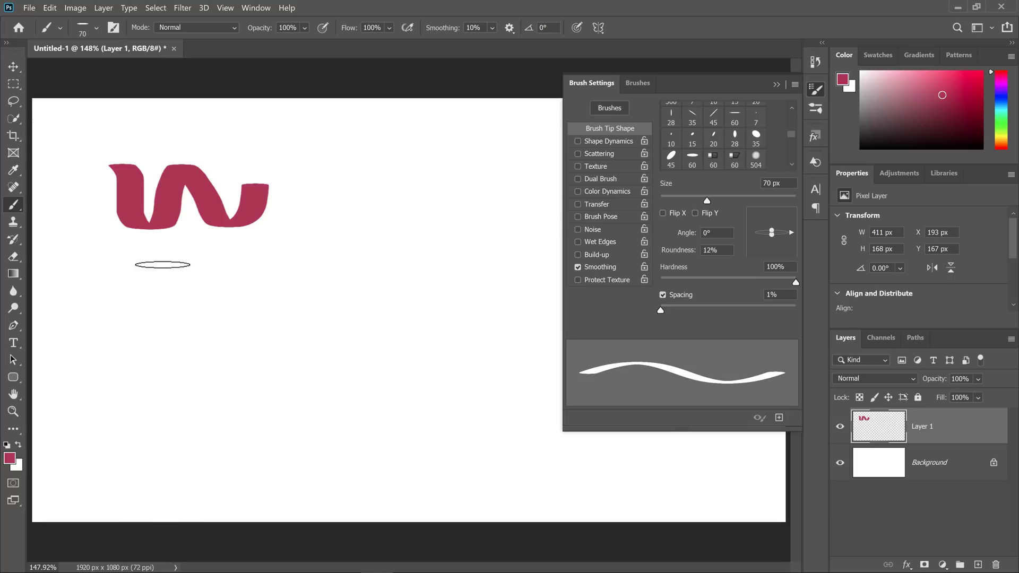
pyautogui.moveTo(157, 268)
pyautogui.mouseDown()
pyautogui.moveTo(205, 277)
pyautogui.moveTo(254, 258)
pyautogui.mouseUp()
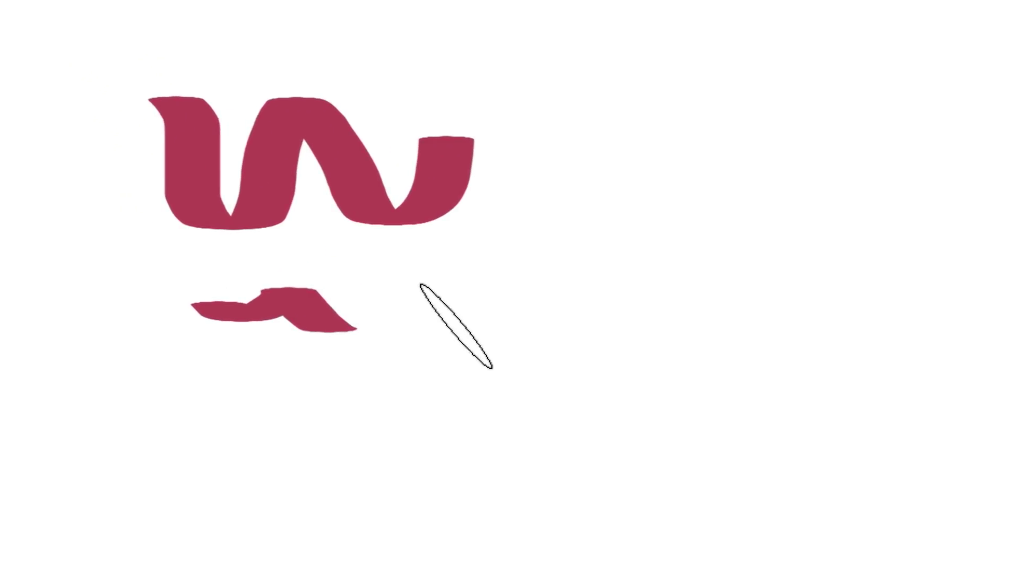
pyautogui.moveTo(441, 328)
pyautogui.mouseDown()
pyautogui.moveTo(541, 334)
pyautogui.moveTo(602, 321)
pyautogui.mouseUp()
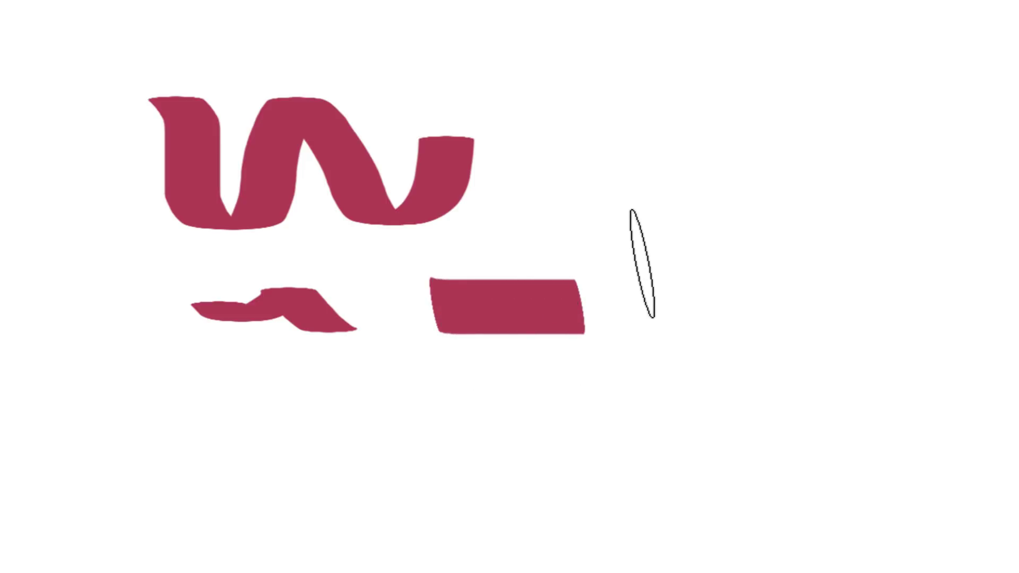
pyautogui.moveTo(642, 264); pyautogui.dragTo(518, 268)
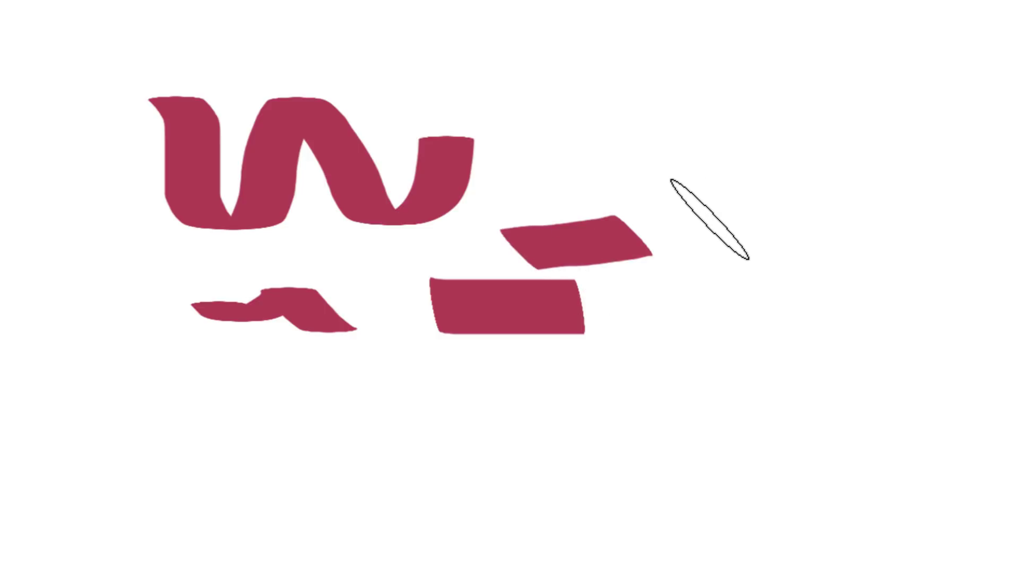
pyautogui.moveTo(684, 200); pyautogui.dragTo(805, 199)
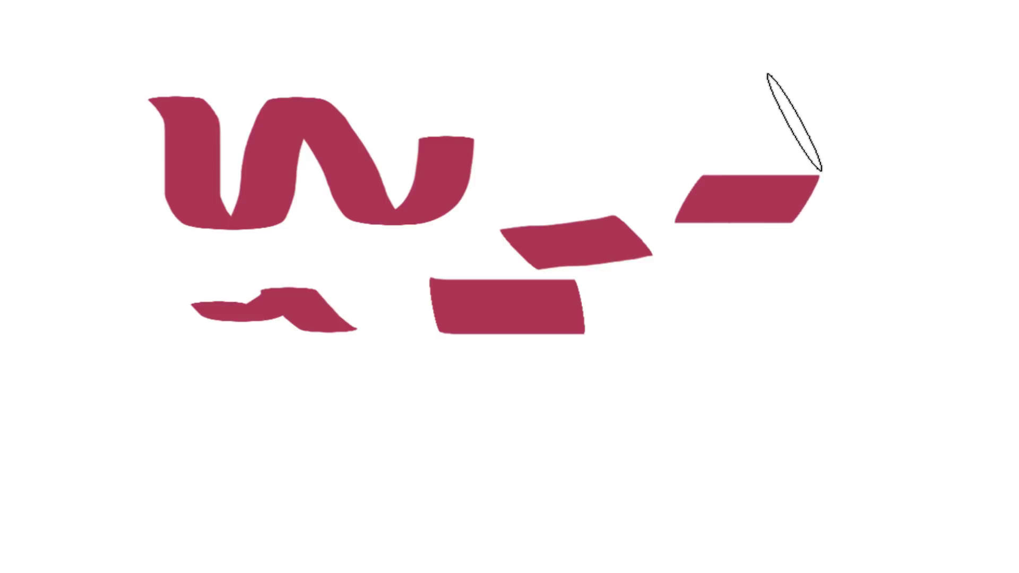
pyautogui.moveTo(802, 104); pyautogui.dragTo(670, 104)
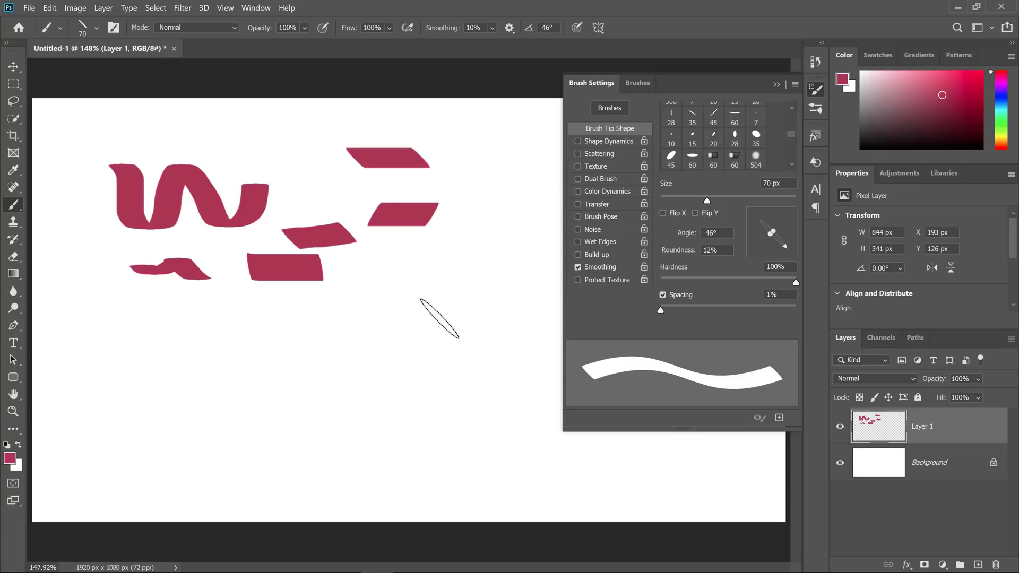
# Step: Rotate the brush tip to -151° in 15° increments and paint a short horizontal stroke below the existing ones
pyautogui.hotkey('shift', 'Right')
pyautogui.hotkey('shift', 'Right')
pyautogui.hotkey('shift', 'Right')
pyautogui.hotkey('shift', 'Right')
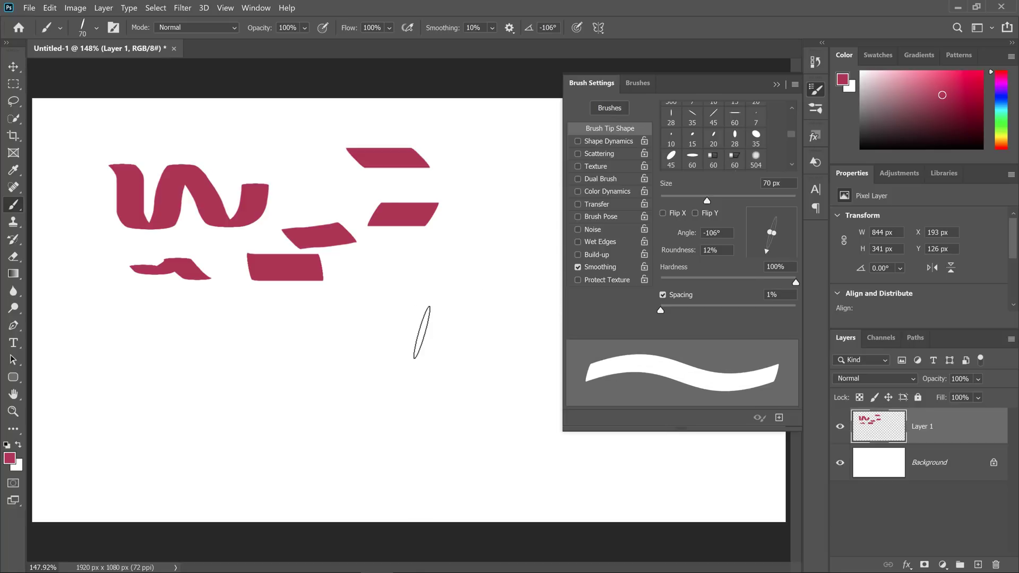
pyautogui.hotkey('shift', 'Right')
pyautogui.hotkey('shift', 'Right')
pyautogui.hotkey('shift', 'Right')
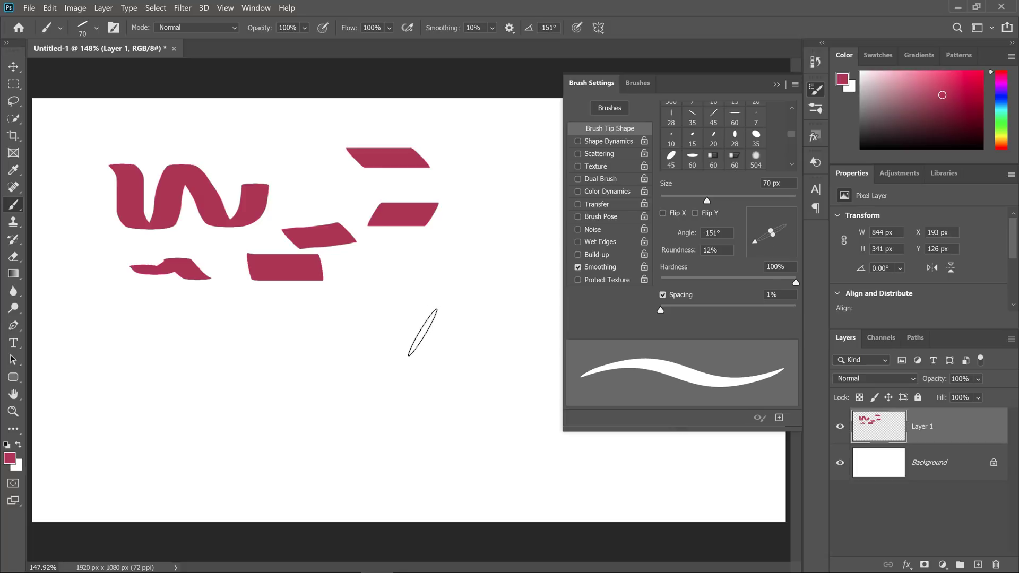
pyautogui.moveTo(419, 320); pyautogui.dragTo(457, 320)
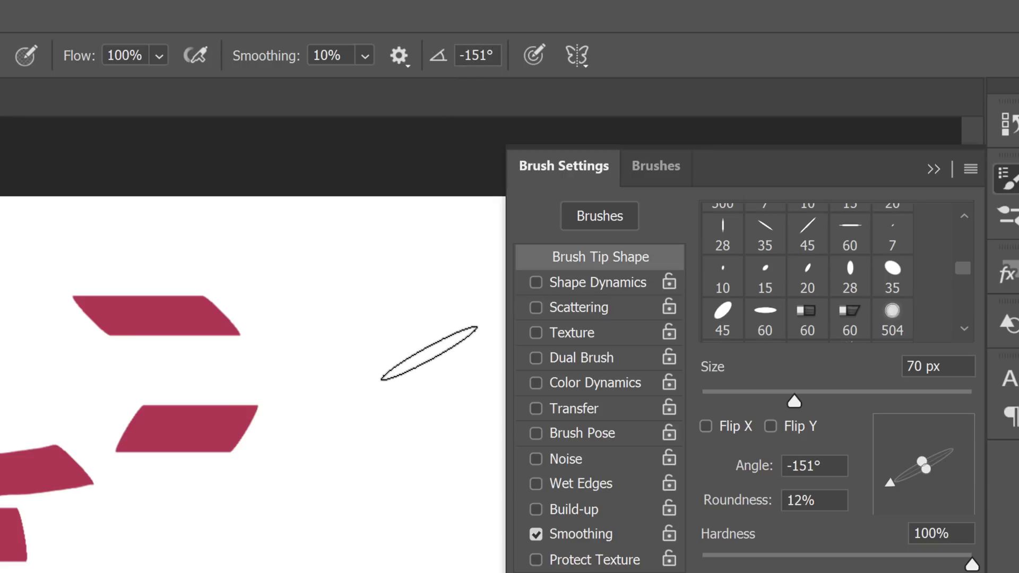
# Step: Rotate the brush tip to -76° and paint two short strokes beside the existing parallelogram-shaped ones
pyautogui.hotkey('shift', 'Left')
pyautogui.hotkey('shift', 'Left')
pyautogui.hotkey('shift', 'Left')
pyautogui.hotkey('shift', 'Left')
pyautogui.hotkey('shift', 'Left')
pyautogui.moveTo(413, 366); pyautogui.dragTo(371, 395)
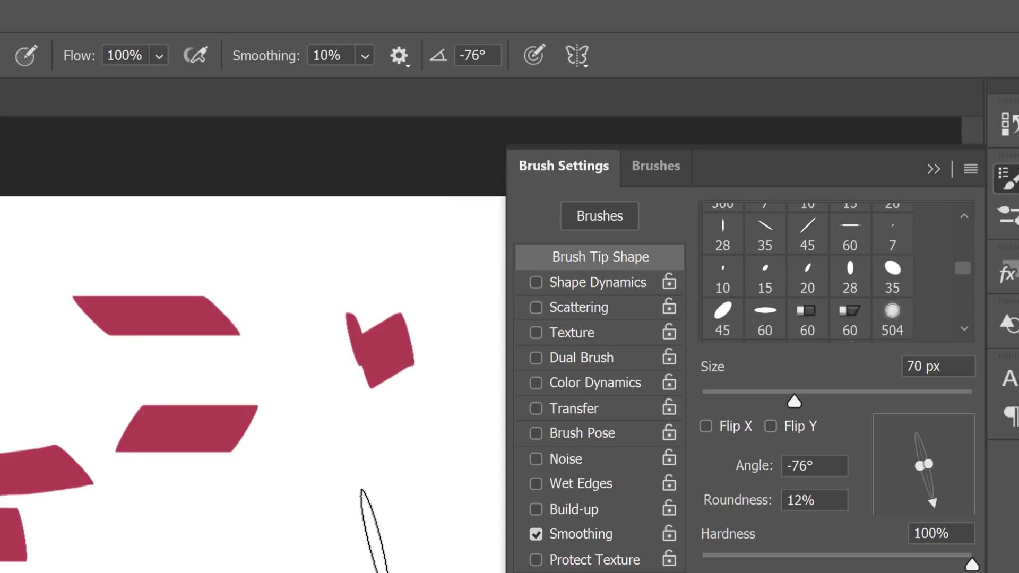
pyautogui.moveTo(367, 518); pyautogui.dragTo(284, 517)
# Step: Rotate the brush tip angle to -16° in 15° increments
pyautogui.hotkey('shift', 'Left')
pyautogui.hotkey('shift', 'Left')
pyautogui.hotkey('shift', 'Left')
pyautogui.hotkey('shift', 'Left')
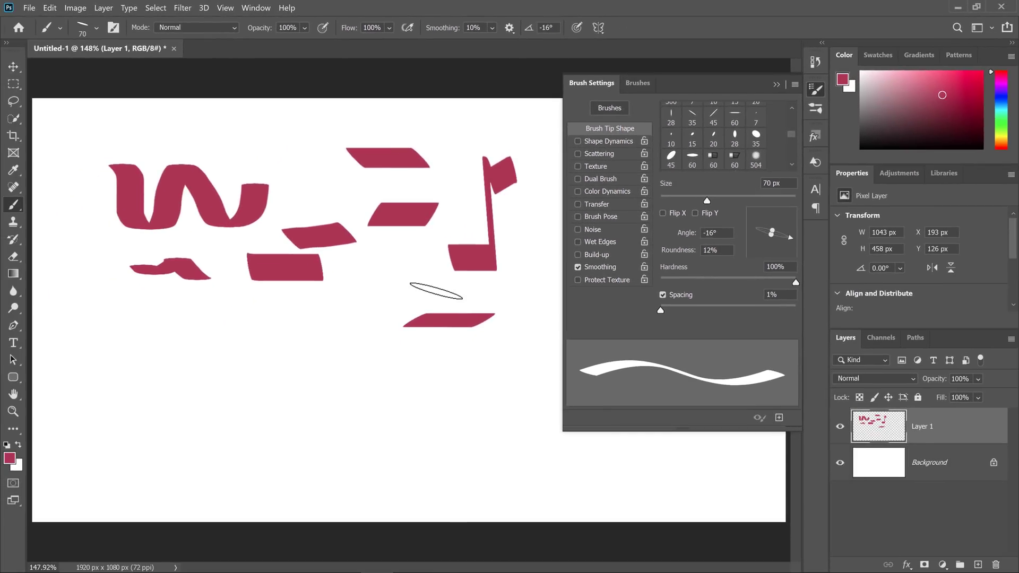
# Step: Rotate the brush tip angle to -61° in 15° increments
pyautogui.hotkey('shift', 'Right')
pyautogui.hotkey('shift', 'Right')
pyautogui.hotkey('shift', 'Right')
pyautogui.hotkey('shift', 'Right')
pyautogui.hotkey('shift', 'Right')
pyautogui.hotkey('shift', 'Right')
pyautogui.hotkey('shift', 'Right')
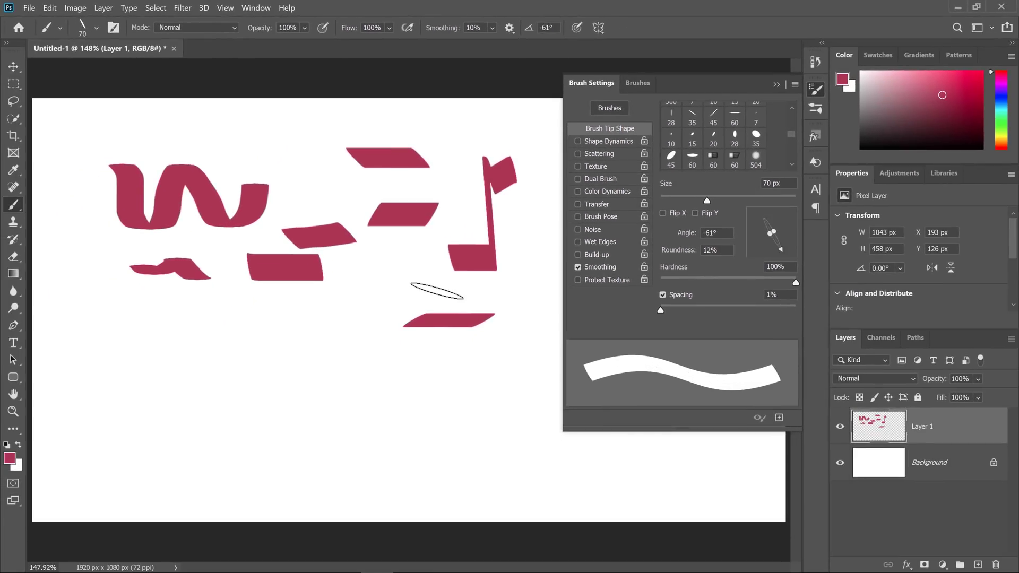
# Step: Paint curved strokes below the existing ones while rotating the brush tip to -166° in 15° increments
pyautogui.hotkey('shift', 'Right')
pyautogui.hotkey('shift', 'Right')
pyautogui.hotkey('shift', 'Right')
pyautogui.moveTo(421, 287)
pyautogui.mouseDown()
pyautogui.moveTo(411, 271)
pyautogui.moveTo(393, 276)
pyautogui.moveTo(366, 340)
pyautogui.moveTo(354, 345)
pyautogui.mouseUp()
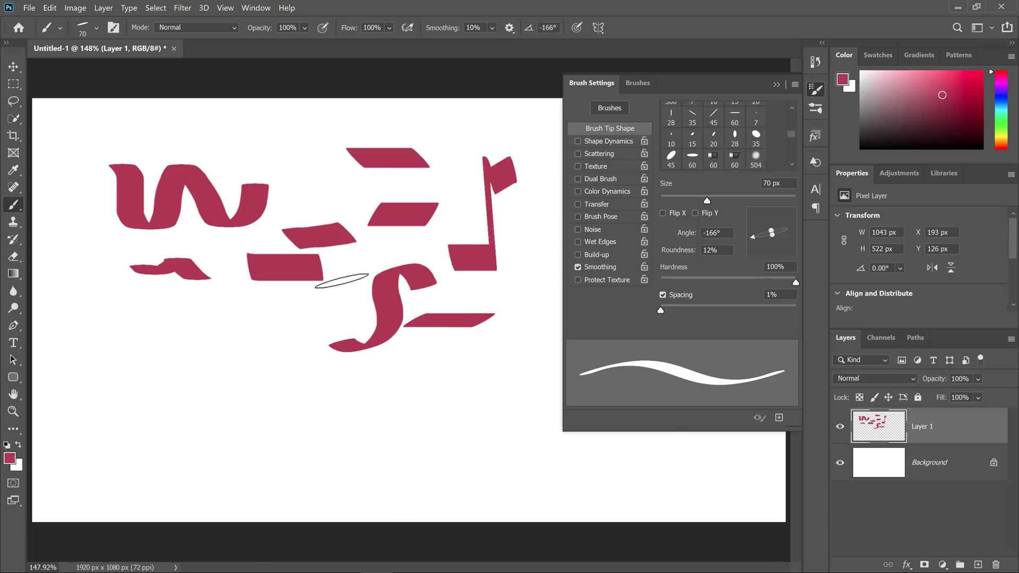
pyautogui.moveTo(249, 395)
pyautogui.mouseDown()
pyautogui.moveTo(242, 309)
pyautogui.moveTo(274, 312)
pyautogui.moveTo(307, 417)
pyautogui.moveTo(320, 364)
pyautogui.moveTo(339, 393)
pyautogui.moveTo(338, 376)
pyautogui.moveTo(358, 369)
pyautogui.moveTo(321, 337)
pyautogui.moveTo(260, 353)
pyautogui.moveTo(239, 358)
pyautogui.mouseUp()
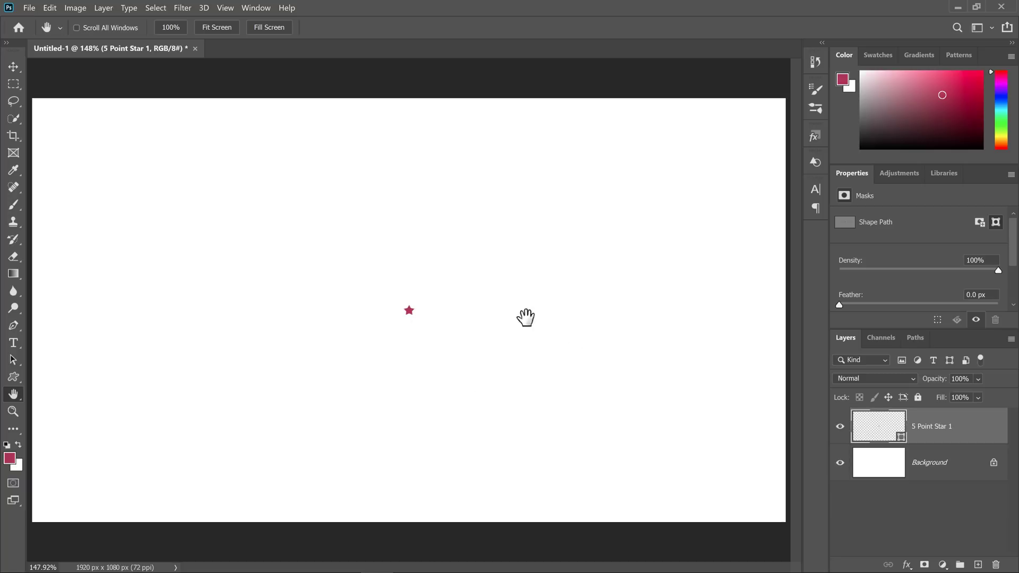
# Step: Fit the view to the 5 Point Star 1 layer's contents, and back out to the whole Background layer
pyautogui.keyDown('alt'); pyautogui.click(884, 430); pyautogui.keyUp('alt')
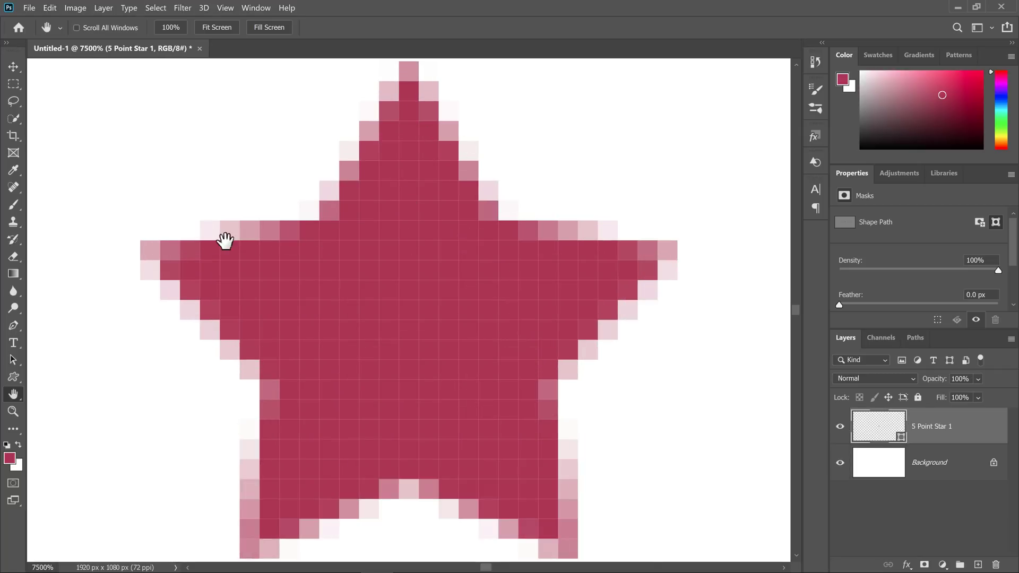
pyautogui.keyDown('alt'); pyautogui.click(887, 467); pyautogui.keyUp('alt')
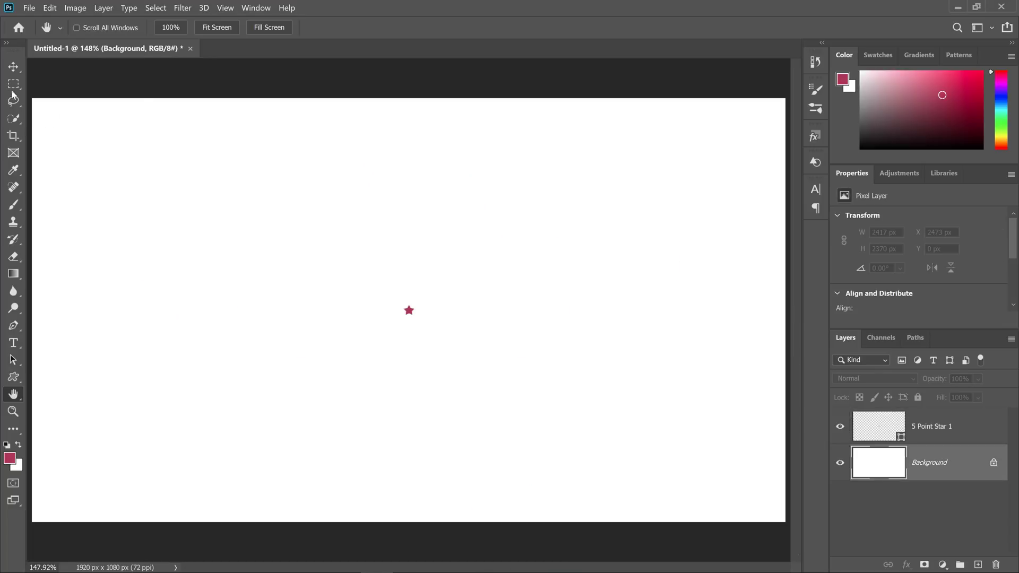
# Step: Duplicate the 5 Point Star 1 layer and move the copy up and to the right of the original star
pyautogui.click(893, 438)
pyautogui.hotkey('ctrl', 'j')
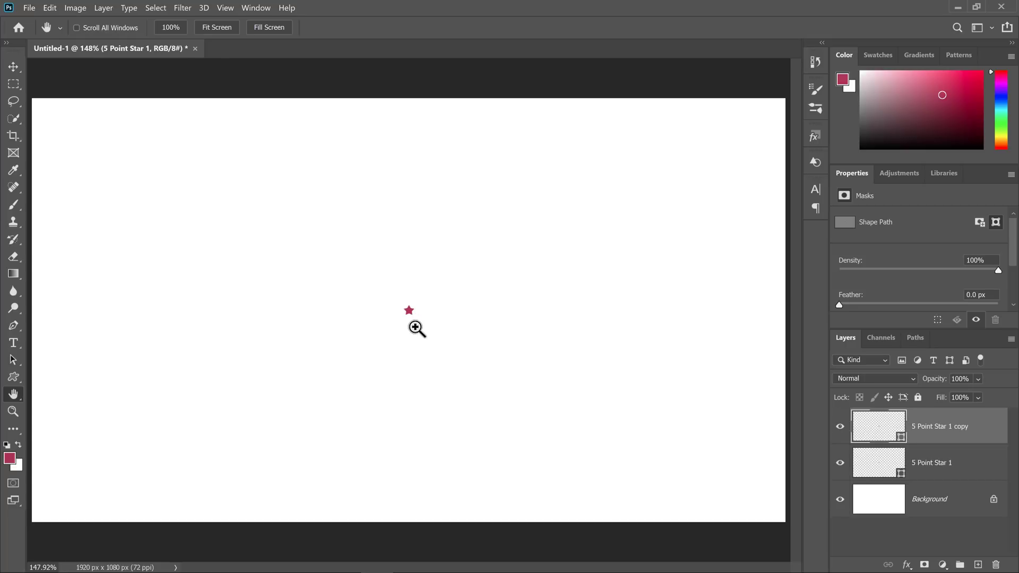
pyautogui.press('v')
pyautogui.moveTo(412, 309); pyautogui.dragTo(473, 278)
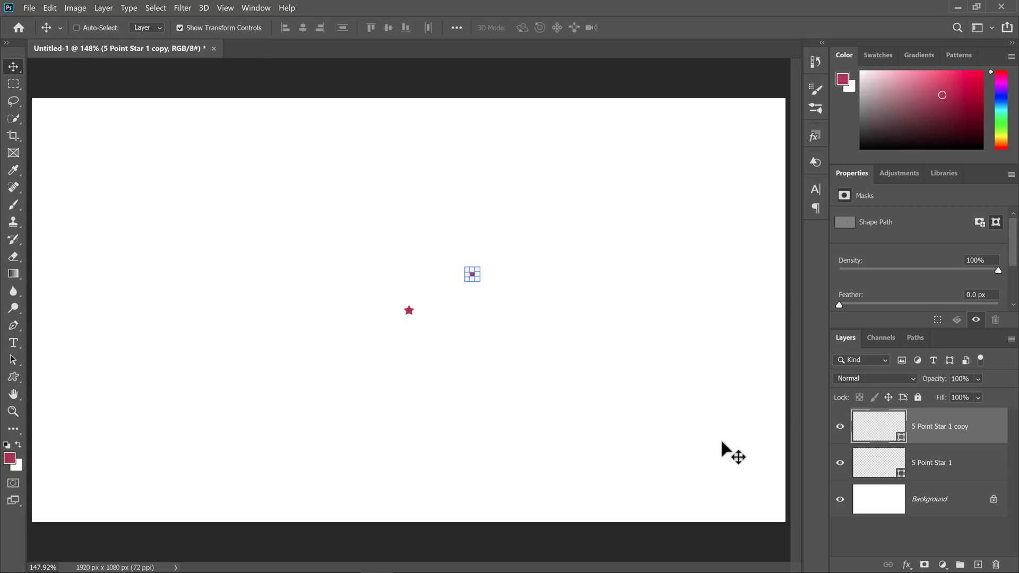
# Step: Fit the view to the duplicated star's layer, and back out to the full canvas using the Background layer
pyautogui.keyDown('shift'); pyautogui.click(929, 466); pyautogui.keyUp('shift')
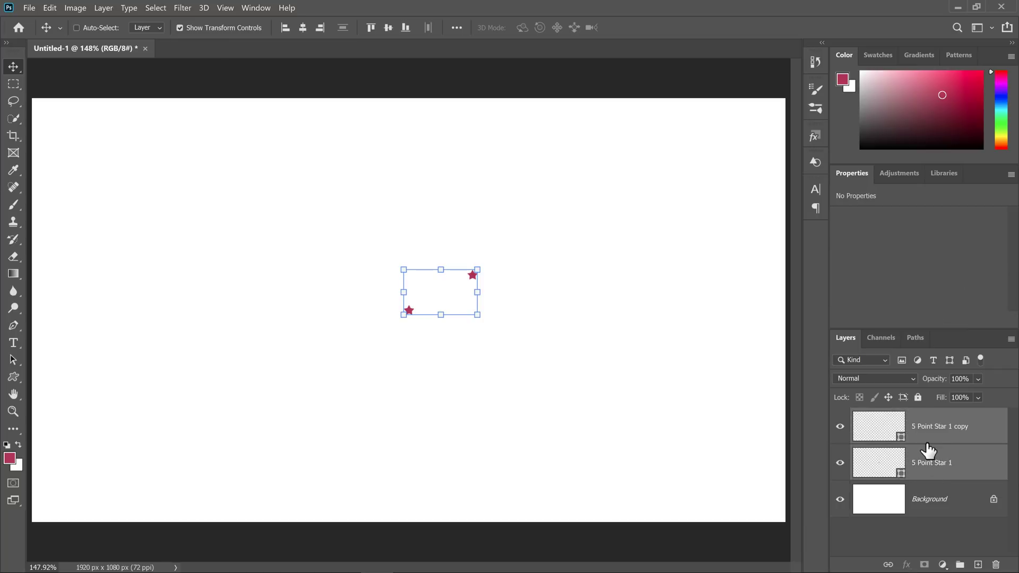
pyautogui.click(884, 437)
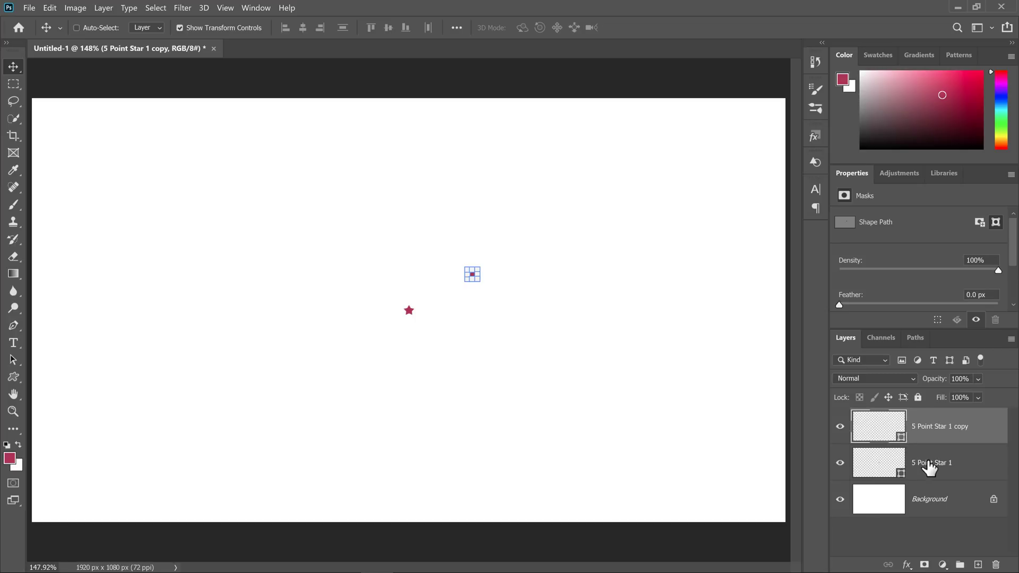
pyautogui.keyDown('alt'); pyautogui.click(881, 436); pyautogui.keyUp('alt')
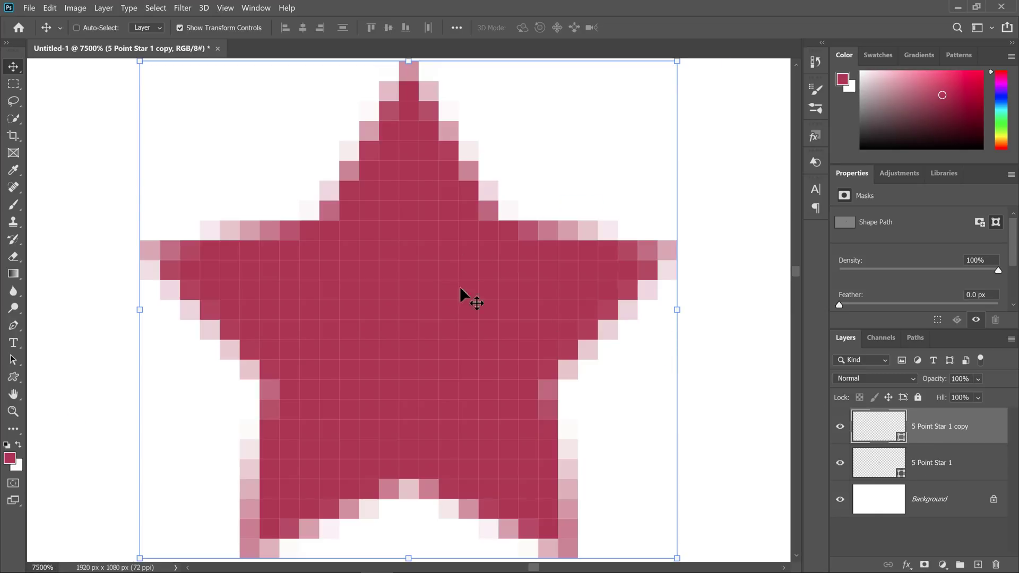
pyautogui.keyDown('alt'); pyautogui.click(881, 514); pyautogui.keyUp('alt')
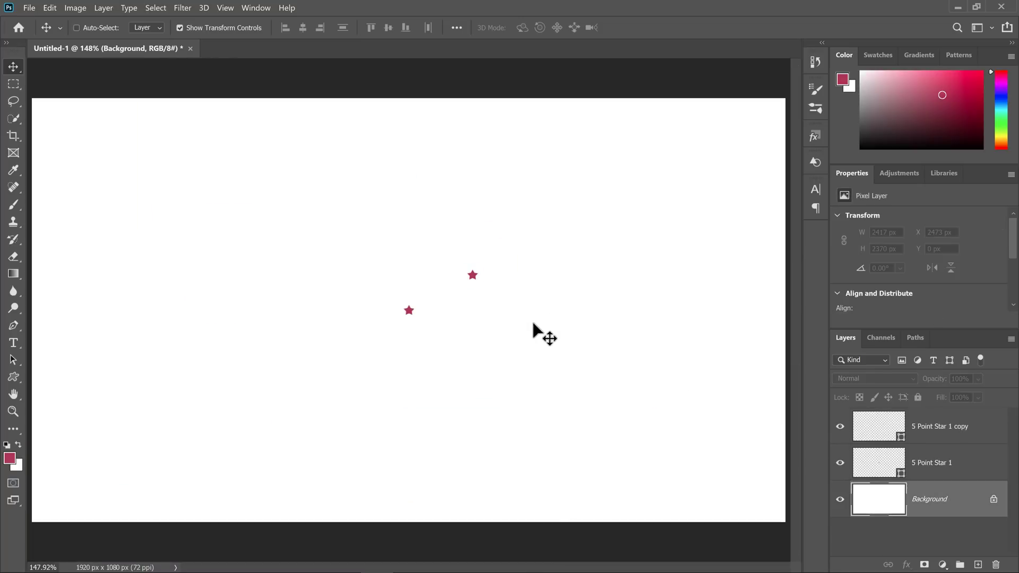
# Step: Group the two star layers and fit the view to the group's contents
pyautogui.click(879, 428)
pyautogui.keyDown('shift'); pyautogui.click(885, 472); pyautogui.keyUp('shift')
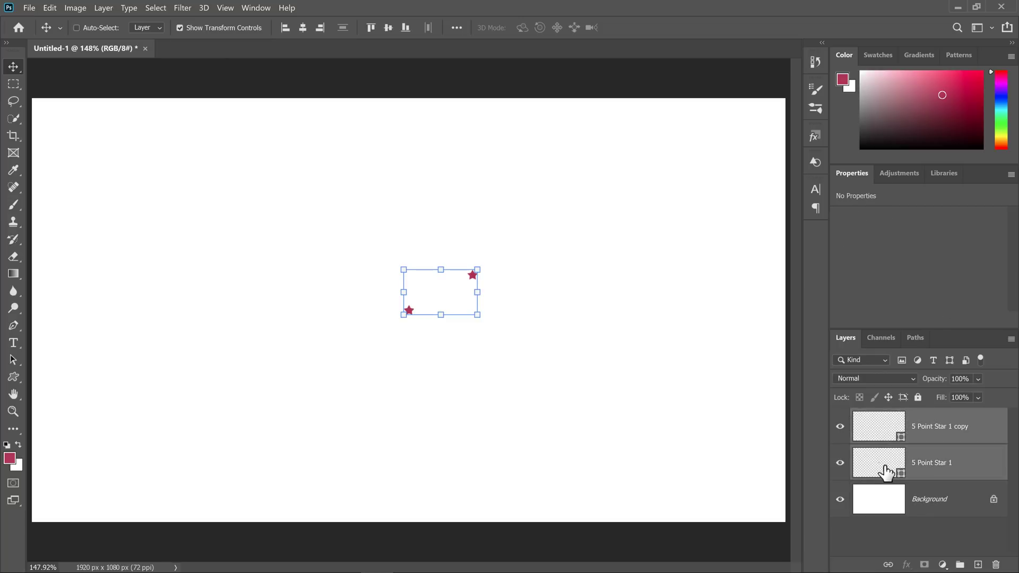
pyautogui.hotkey('ctrl', 'g')
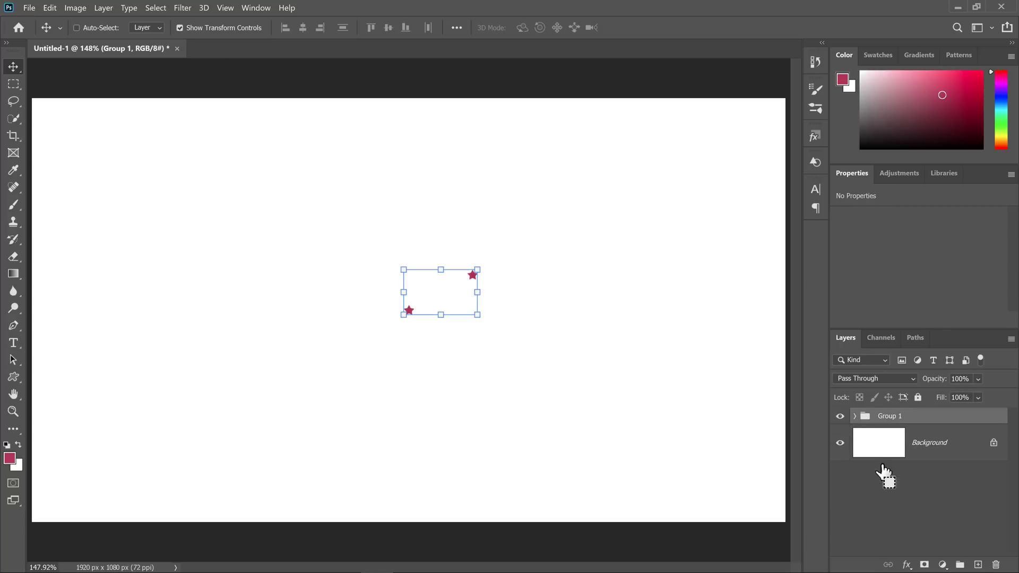
pyautogui.keyDown('alt'); pyautogui.click(871, 418); pyautogui.keyUp('alt')
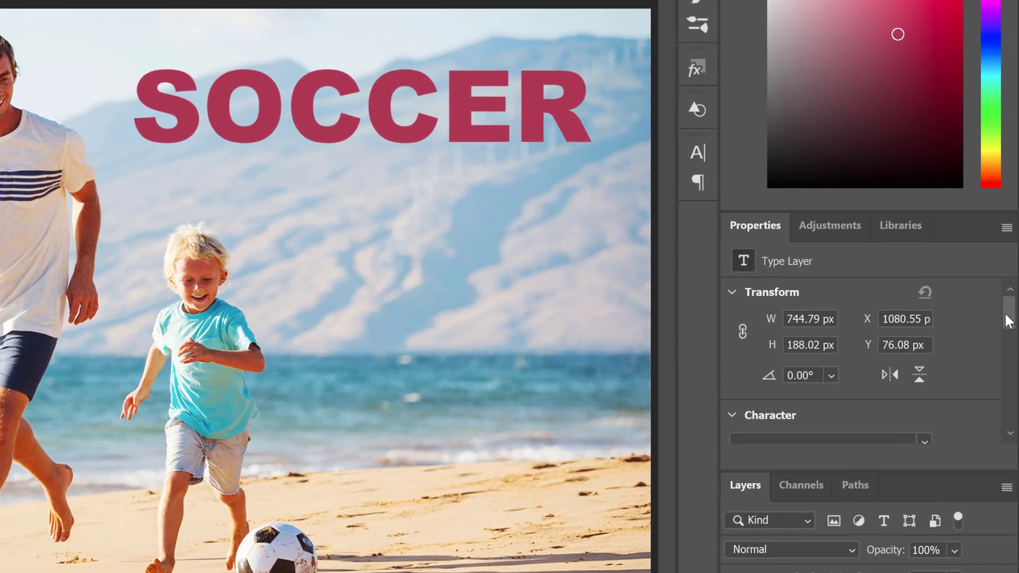
# Step: Examine the SOCCER type layer's transform properties and its character and paragraph settings
pyautogui.moveTo(1005, 315); pyautogui.dragTo(1005, 315)
pyautogui.click(740, 295)
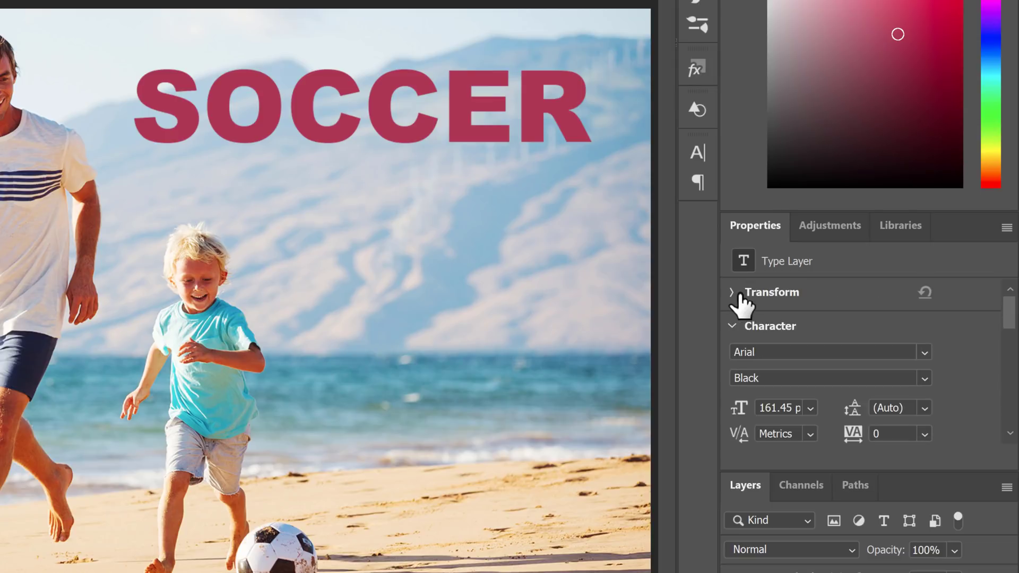
pyautogui.click(740, 296)
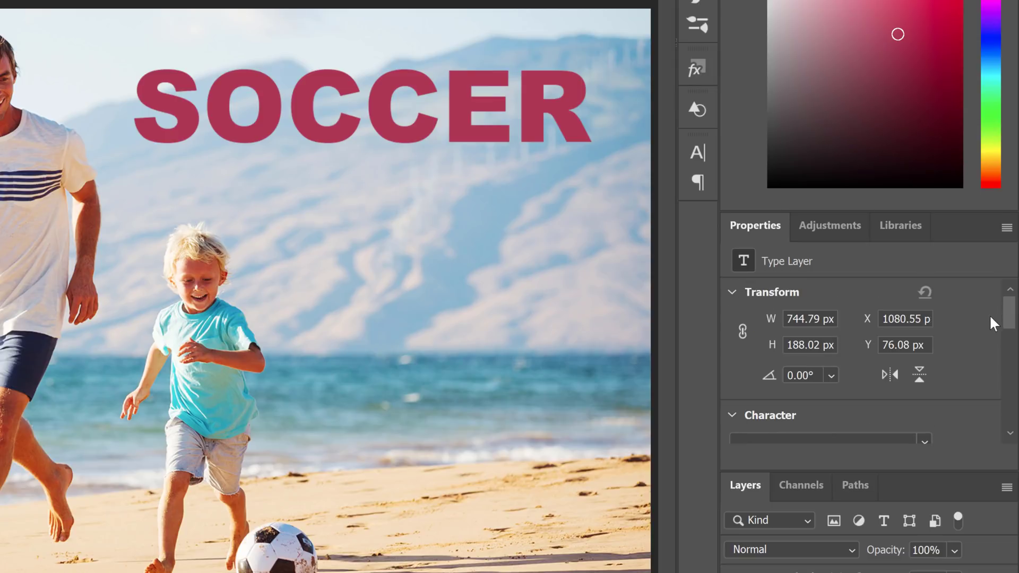
pyautogui.moveTo(1010, 318)
pyautogui.mouseDown()
pyautogui.moveTo(1010, 422)
pyautogui.moveTo(1009, 306)
pyautogui.mouseUp()
pyautogui.click(697, 154)
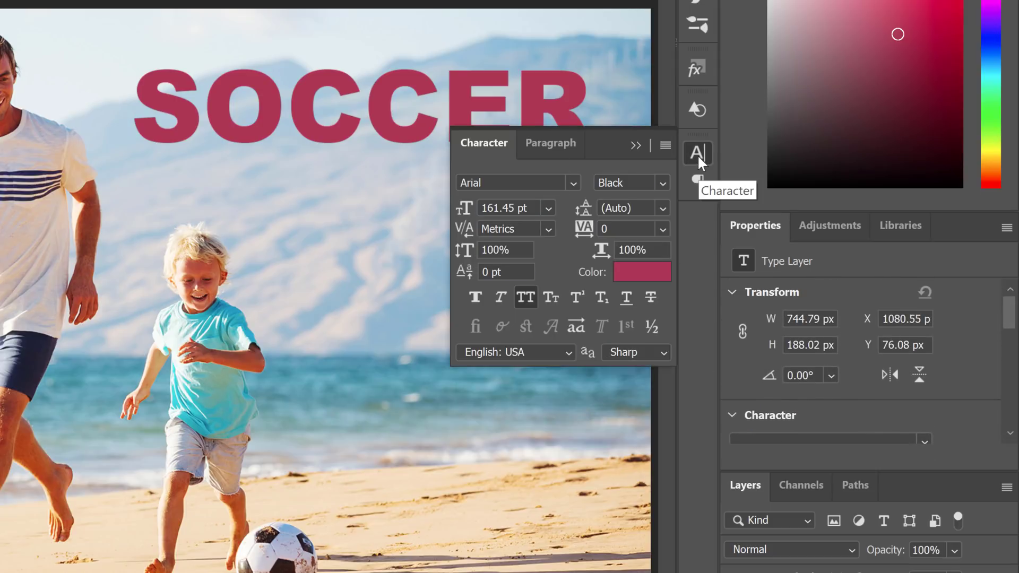
pyautogui.click(569, 145)
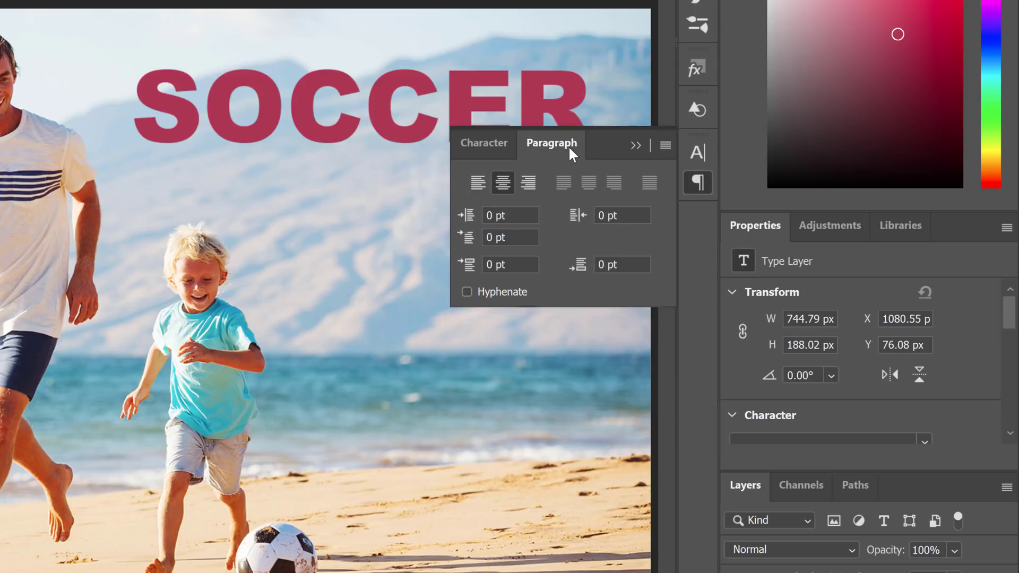
pyautogui.click(480, 151)
pyautogui.click(697, 153)
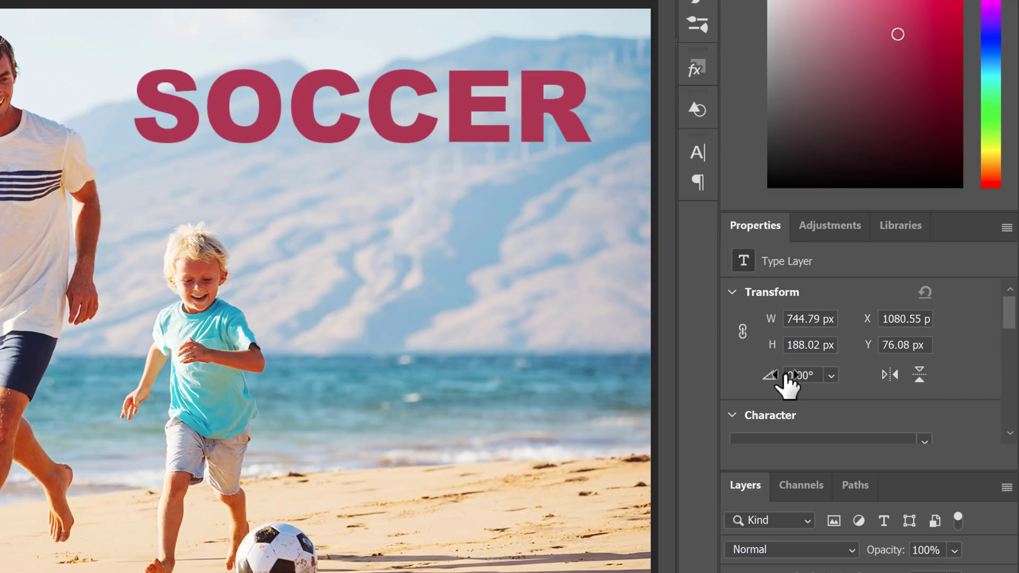
# Step: Try rotating the SOCCER text to 11.40° with a horizontal flip, and reset its transform
pyautogui.moveTo(1009, 313)
pyautogui.mouseDown()
pyautogui.moveTo(1009, 410)
pyautogui.moveTo(1009, 313)
pyautogui.mouseUp()
pyautogui.moveTo(780, 387); pyautogui.dragTo(0, 370)
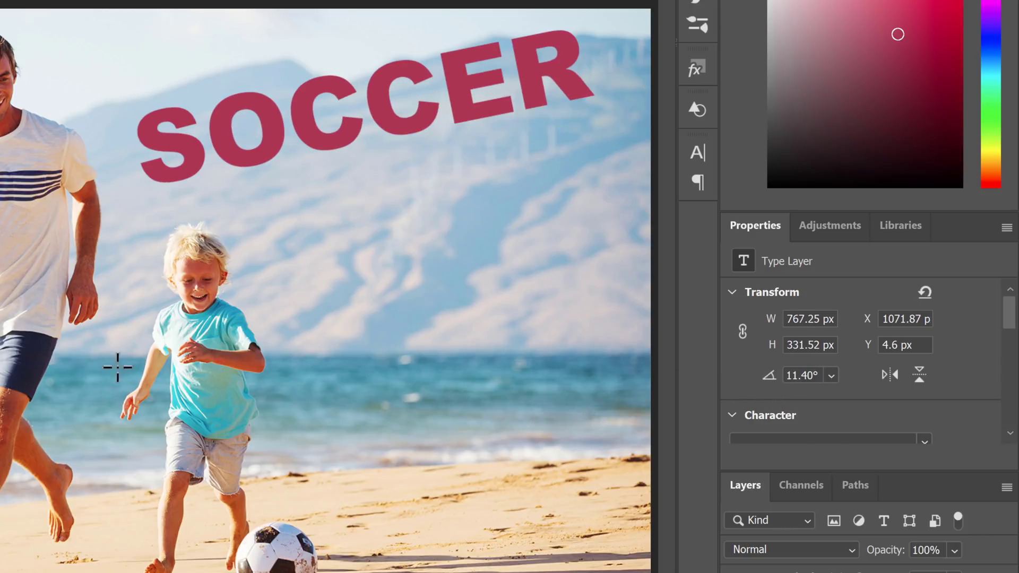
pyautogui.click(894, 372)
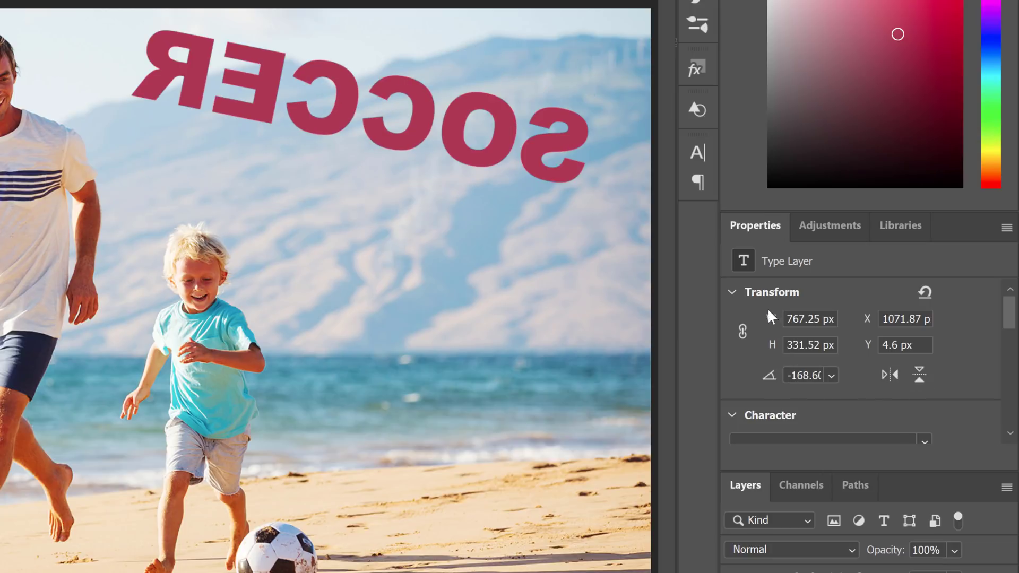
pyautogui.click(924, 292)
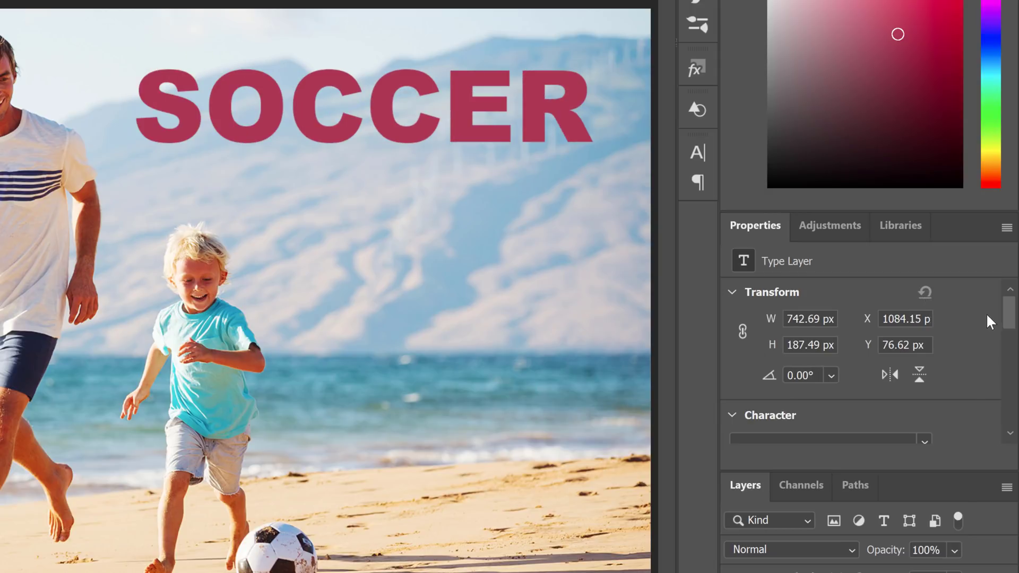
# Step: Set the SOCCER text's font size to 72 pt
pyautogui.moveTo(1007, 318); pyautogui.dragTo(967, 340)
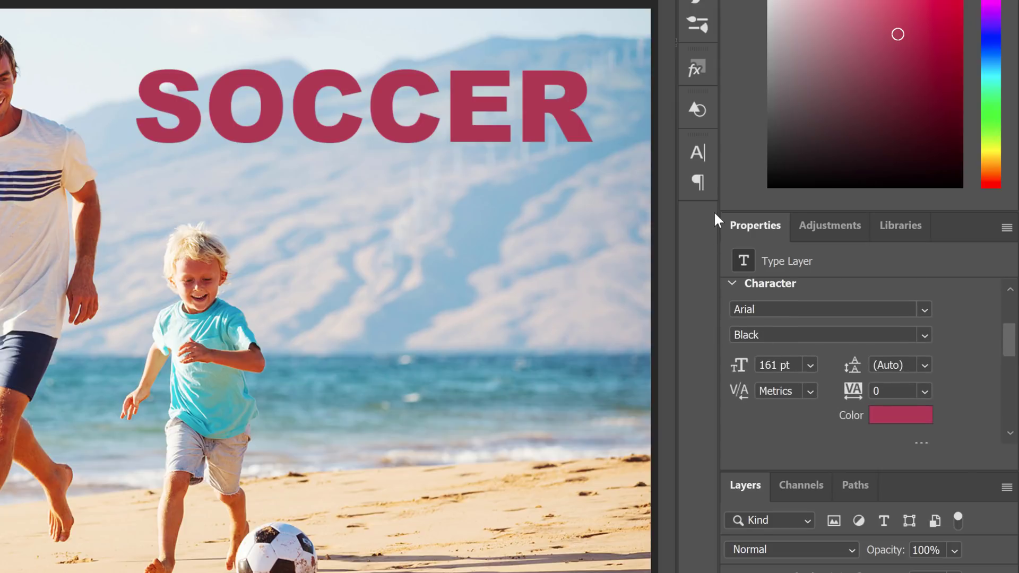
pyautogui.click(692, 157)
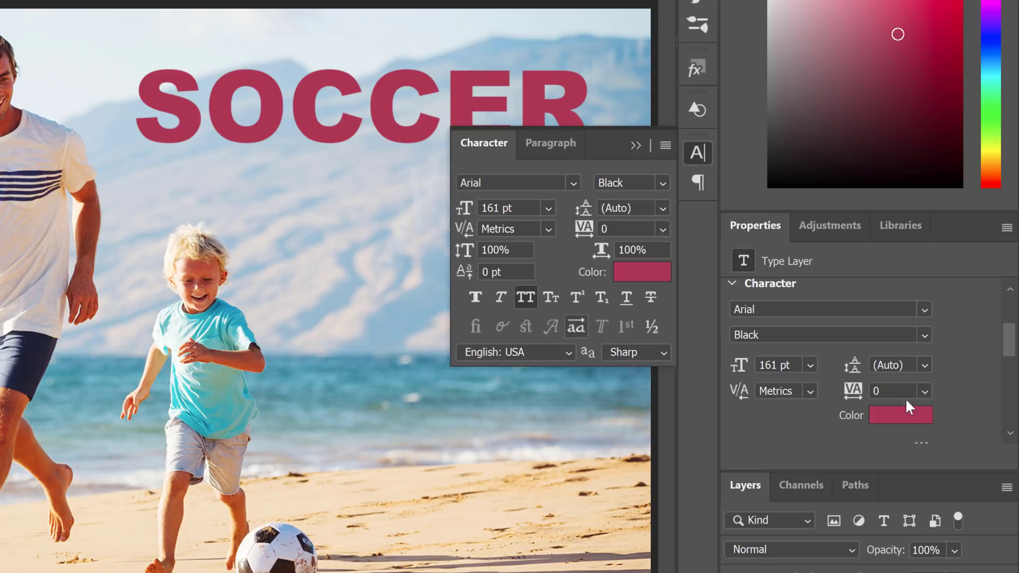
pyautogui.click(809, 365)
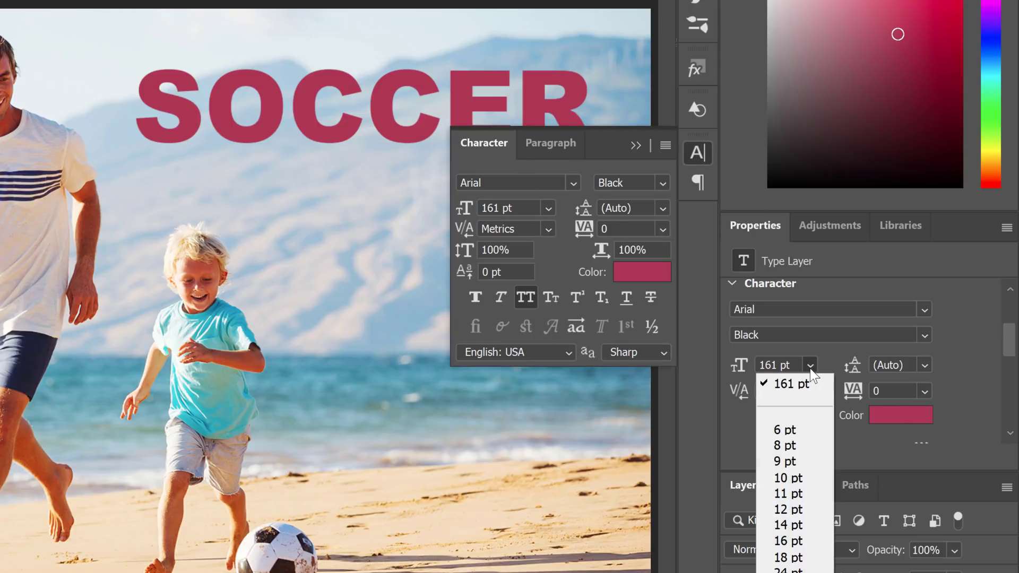
pyautogui.click(788, 508)
pyautogui.click(788, 572)
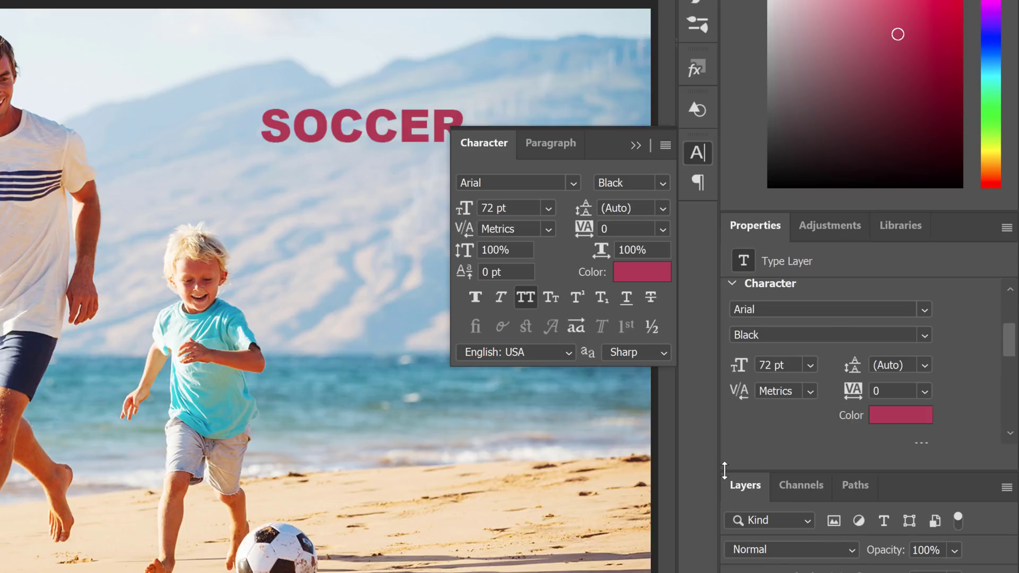
pyautogui.click(640, 144)
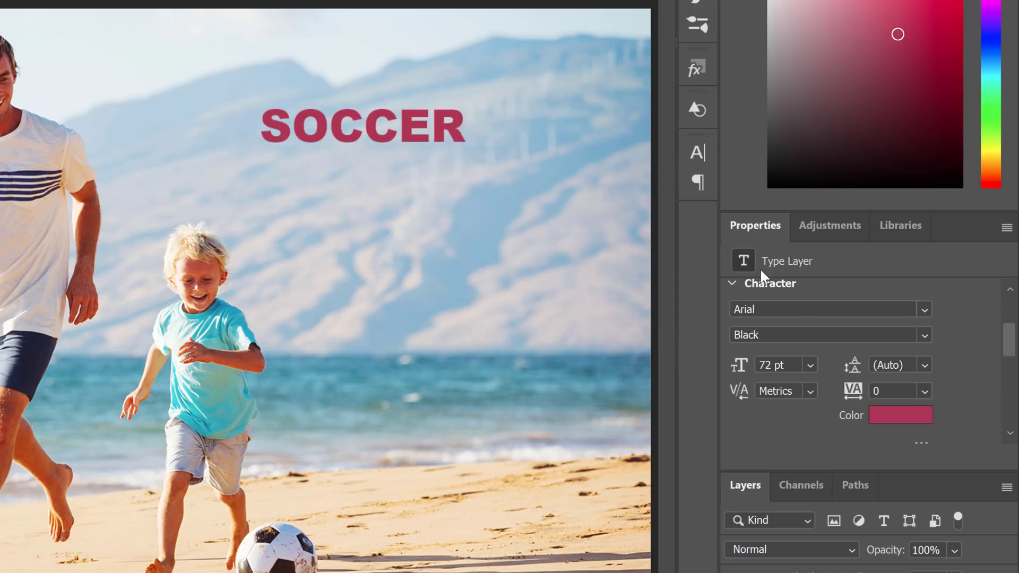
# Step: Examine the SOCCER type layer's advanced character, paragraph and type options and its quick actions
pyautogui.scroll(-3, 994, 354)
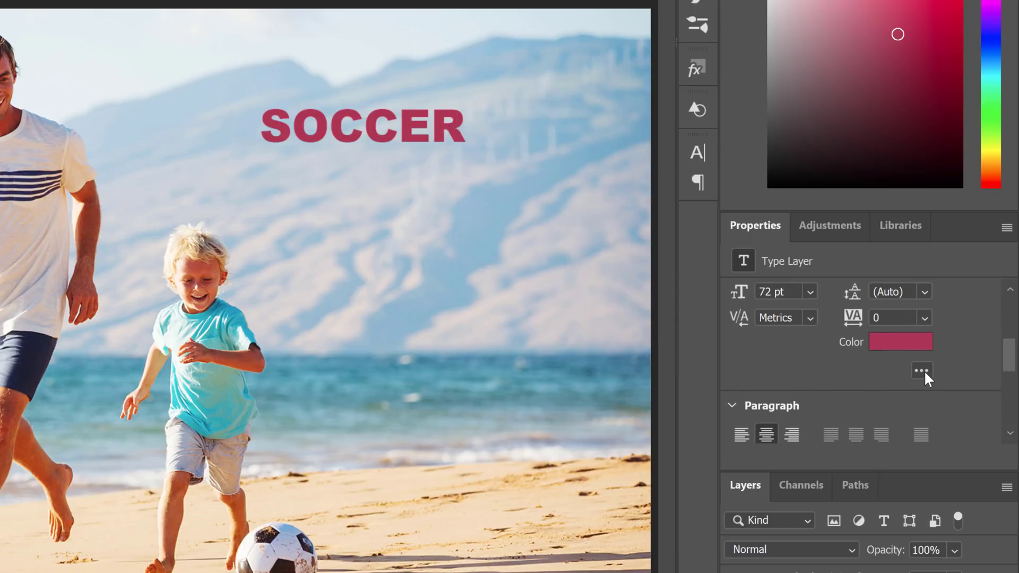
pyautogui.click(924, 371)
pyautogui.scroll(-2, 1008, 353)
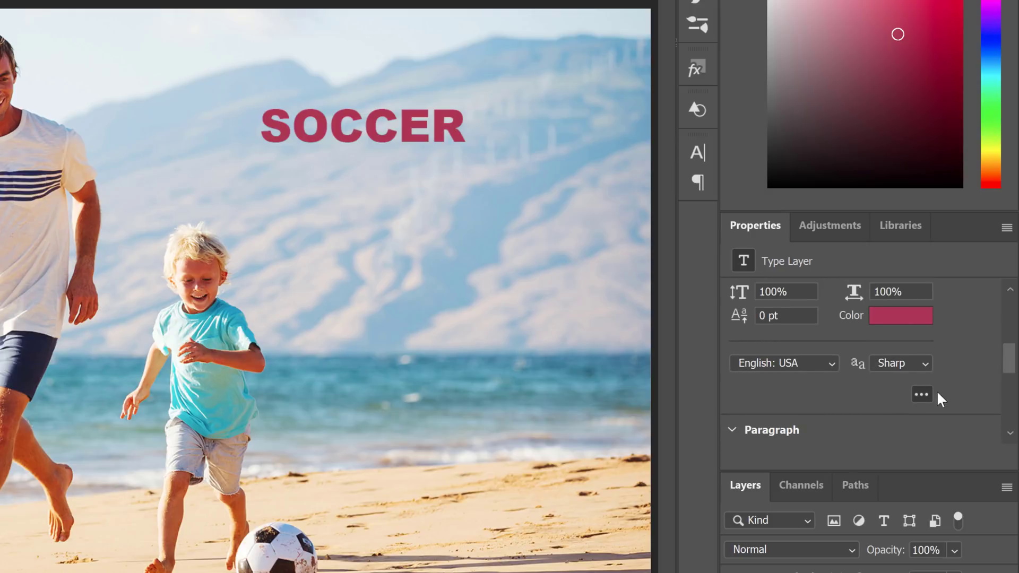
pyautogui.scroll(-3, 941, 391)
pyautogui.moveTo(1007, 371); pyautogui.dragTo(1011, 403)
pyautogui.click(922, 386)
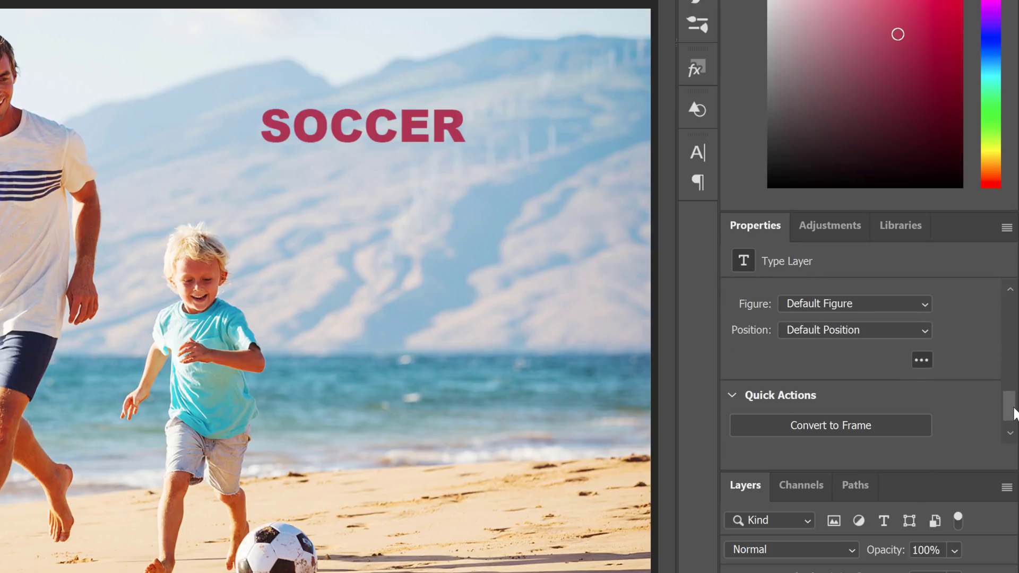
pyautogui.moveTo(1012, 396); pyautogui.dragTo(1005, 296)
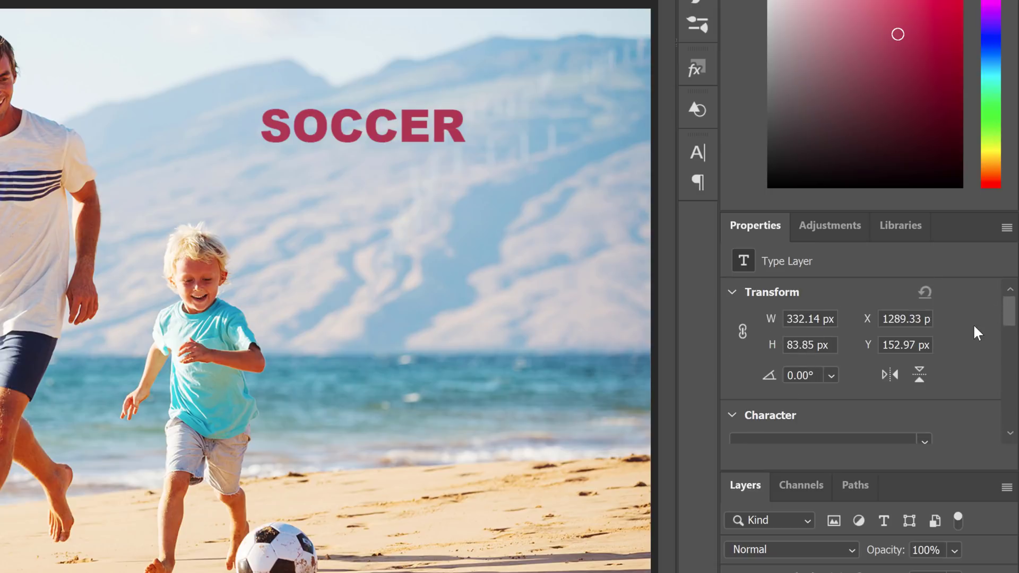
pyautogui.moveTo(1007, 306)
pyautogui.mouseDown()
pyautogui.moveTo(1012, 418)
pyautogui.moveTo(1011, 327)
pyautogui.moveTo(999, 312)
pyautogui.mouseUp()
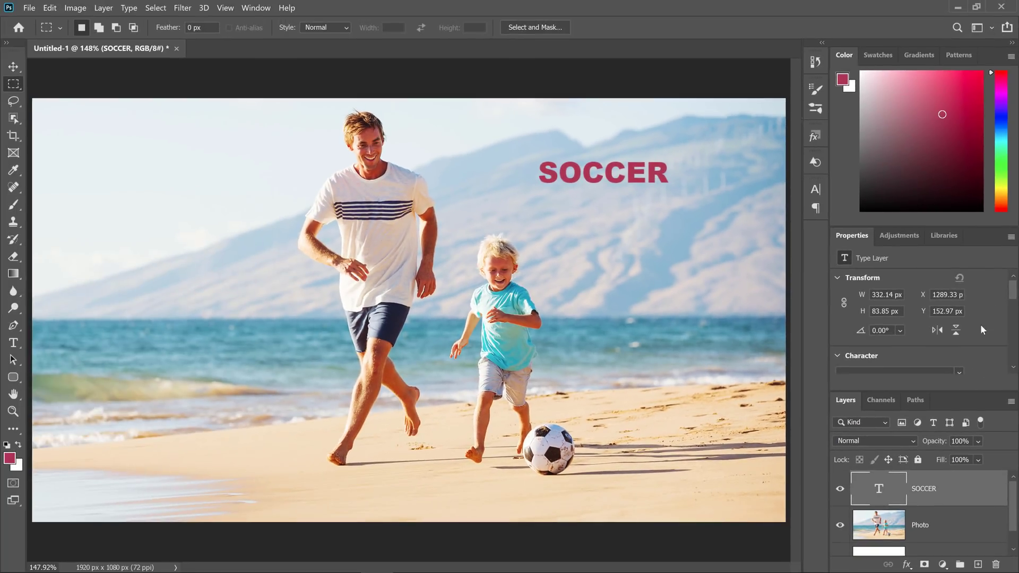
# Step: Select the man, boy and ball on the Photo layer with Select Subject, and clear the selection
pyautogui.click(942, 530)
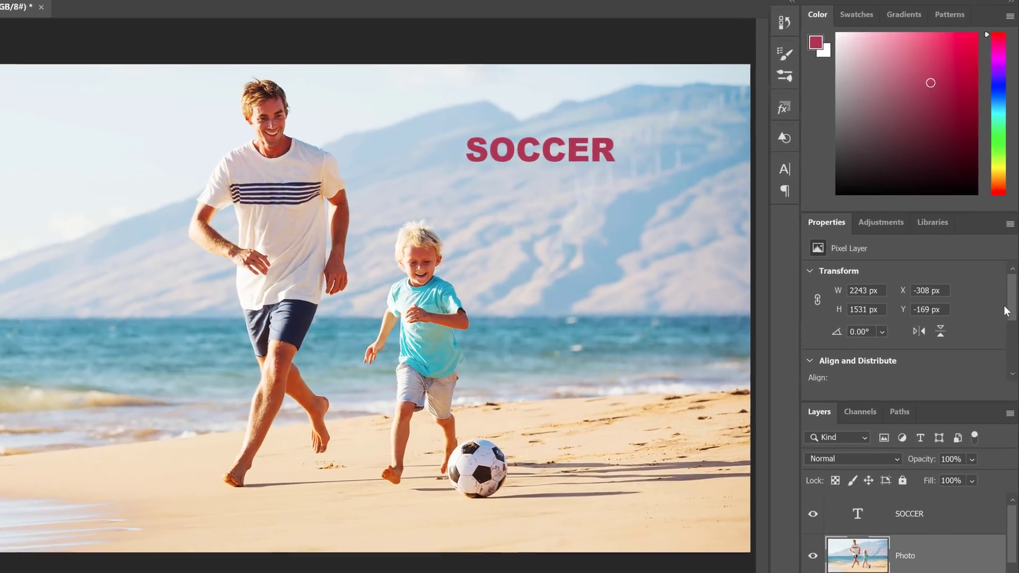
pyautogui.moveTo(1012, 297); pyautogui.dragTo(1013, 366)
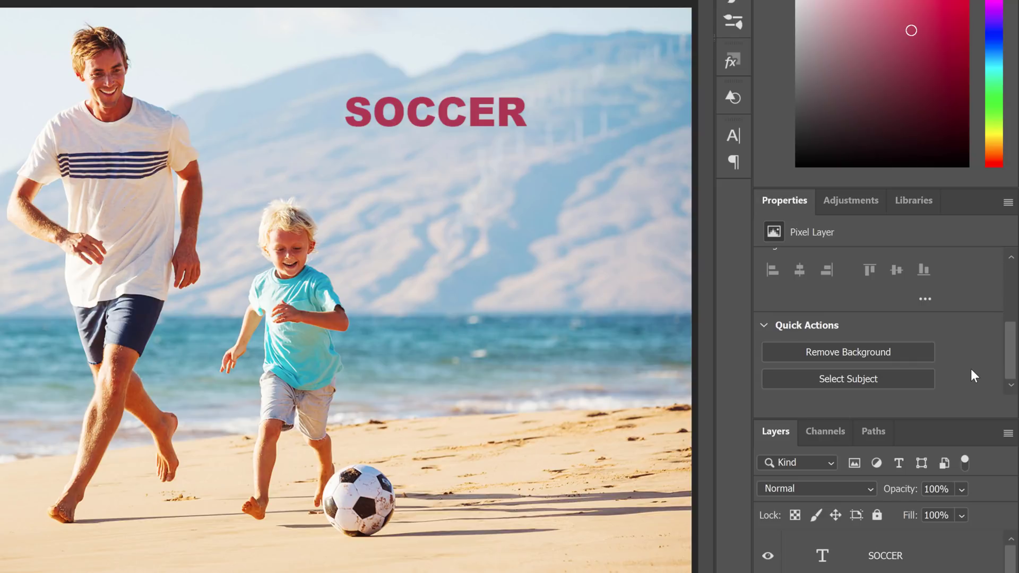
pyautogui.click(851, 380)
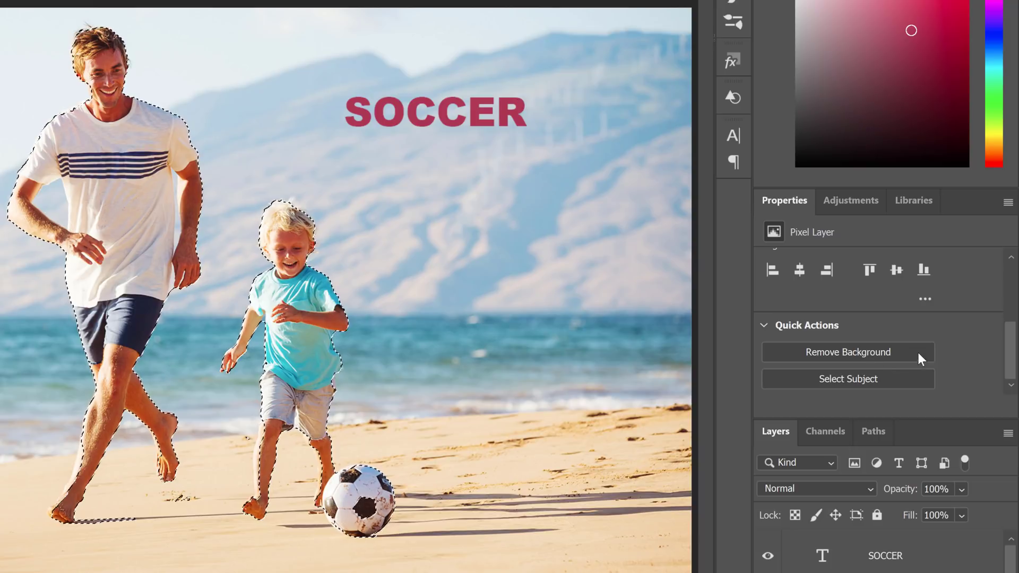
pyautogui.hotkey('ctrl', 'd')
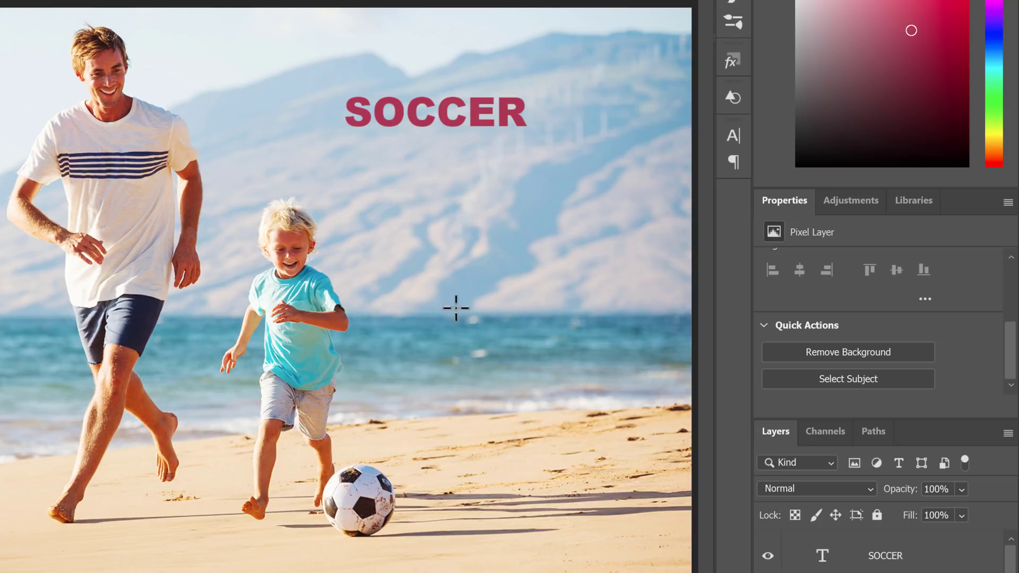
# Step: Remove the background from the Photo layer and hide the white Background layer
pyautogui.click(849, 351)
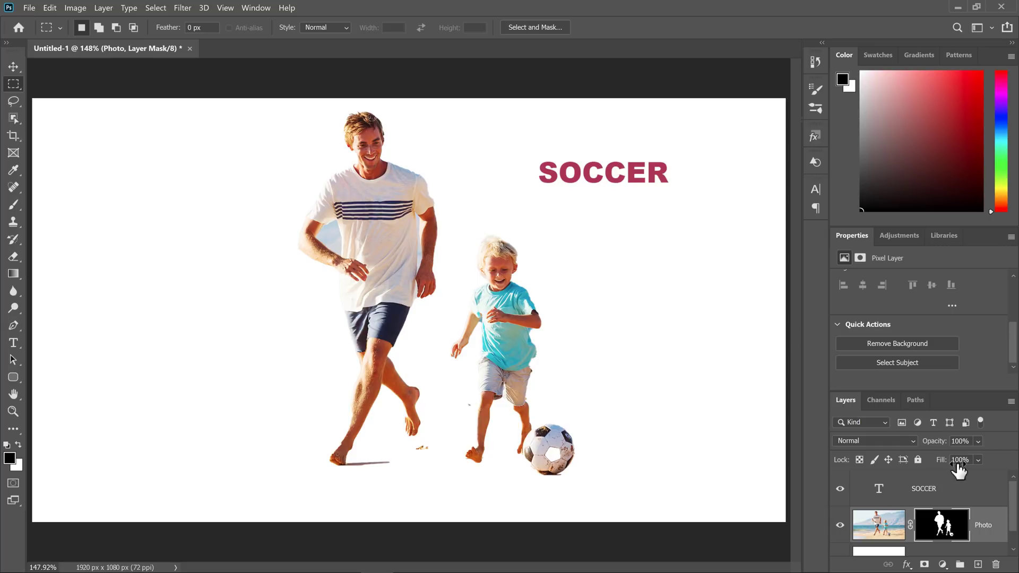
pyautogui.scroll(-1, 1014, 506)
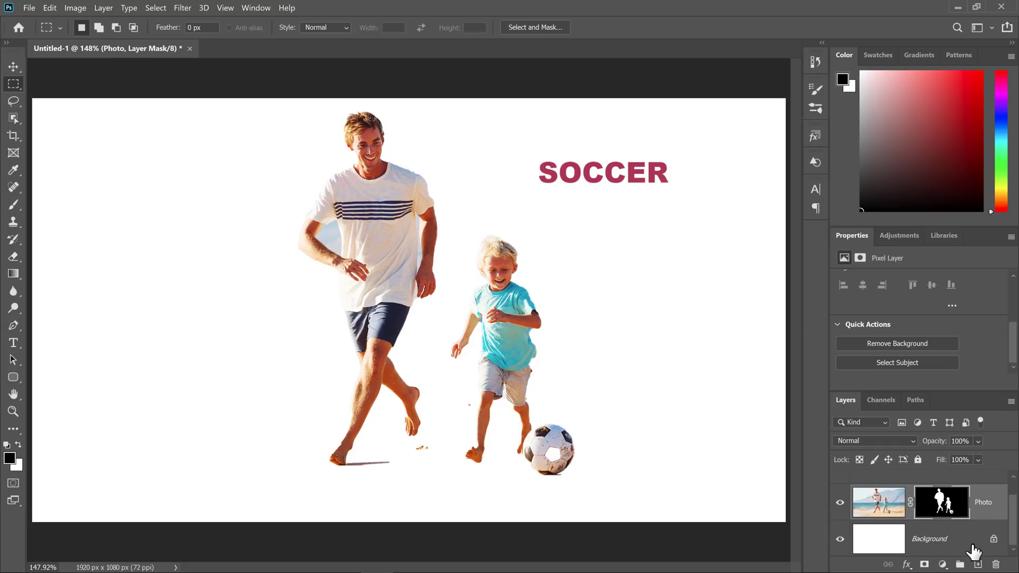
pyautogui.click(961, 549)
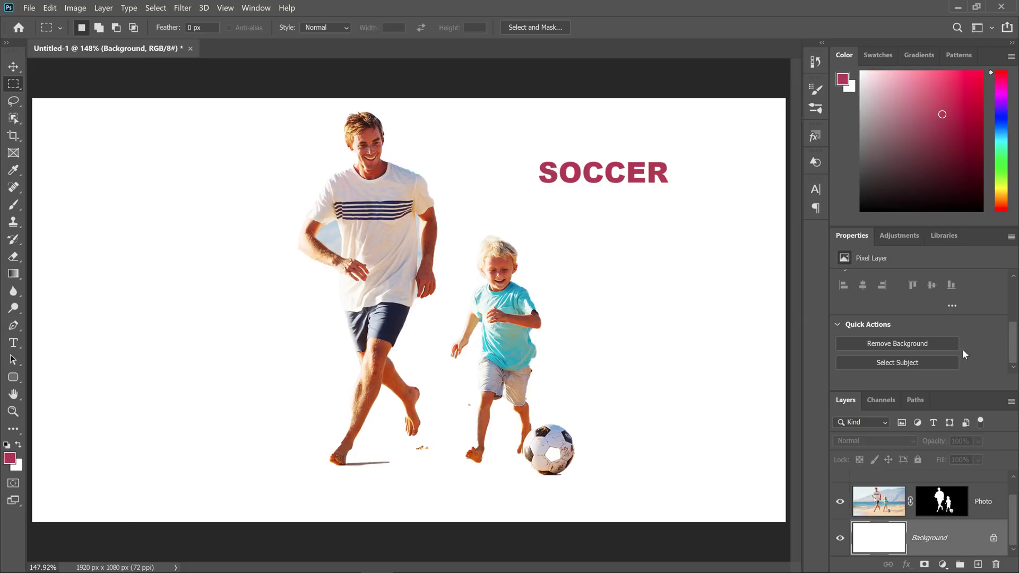
pyautogui.click(839, 538)
pyautogui.moveTo(971, 391); pyautogui.dragTo(970, 329)
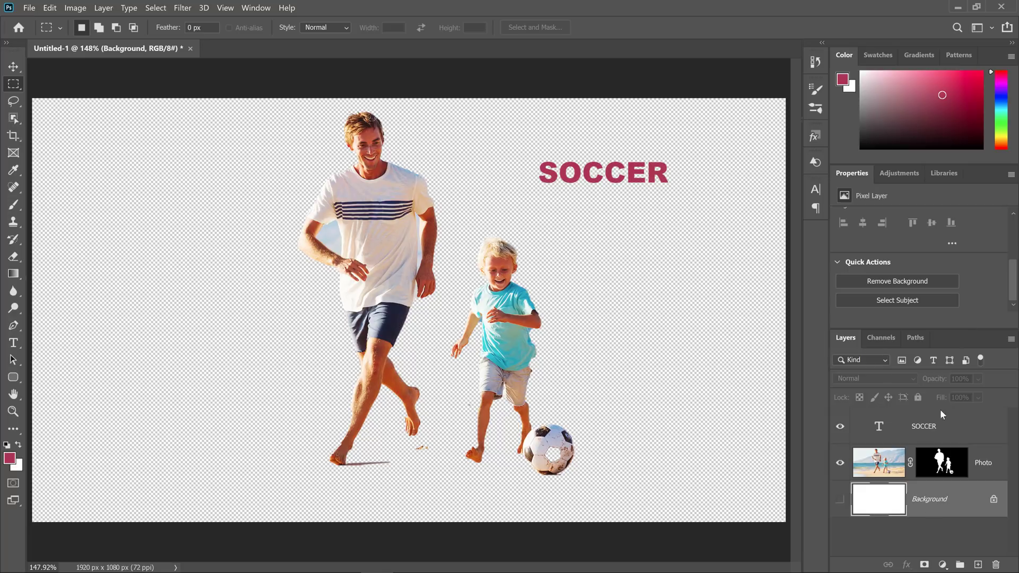
# Step: Deselect all layers and examine the document's canvas, ruler, grid and guide properties, switching the rulers and grid on and off
pyautogui.click(927, 538)
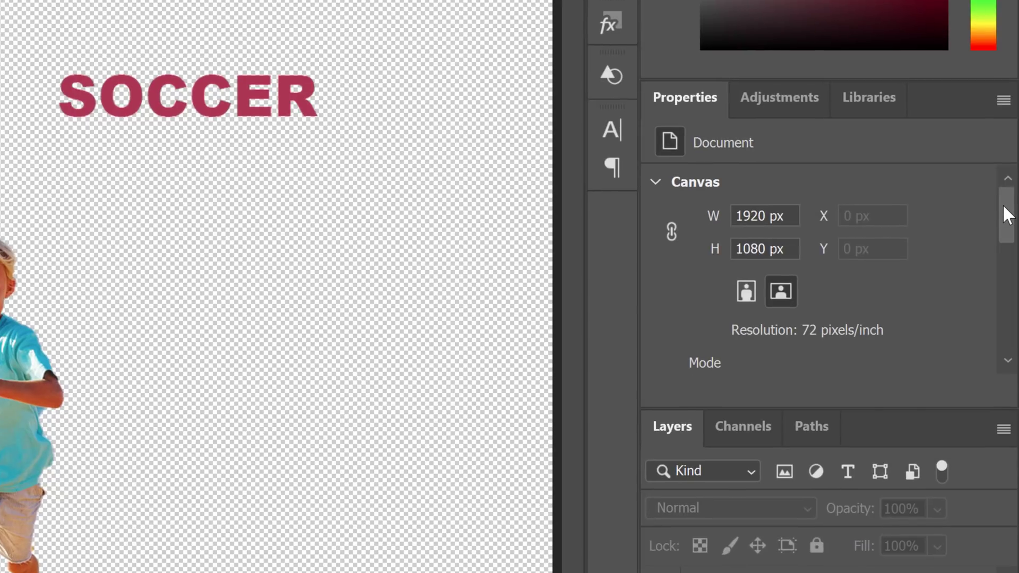
pyautogui.moveTo(1007, 215); pyautogui.dragTo(1007, 223)
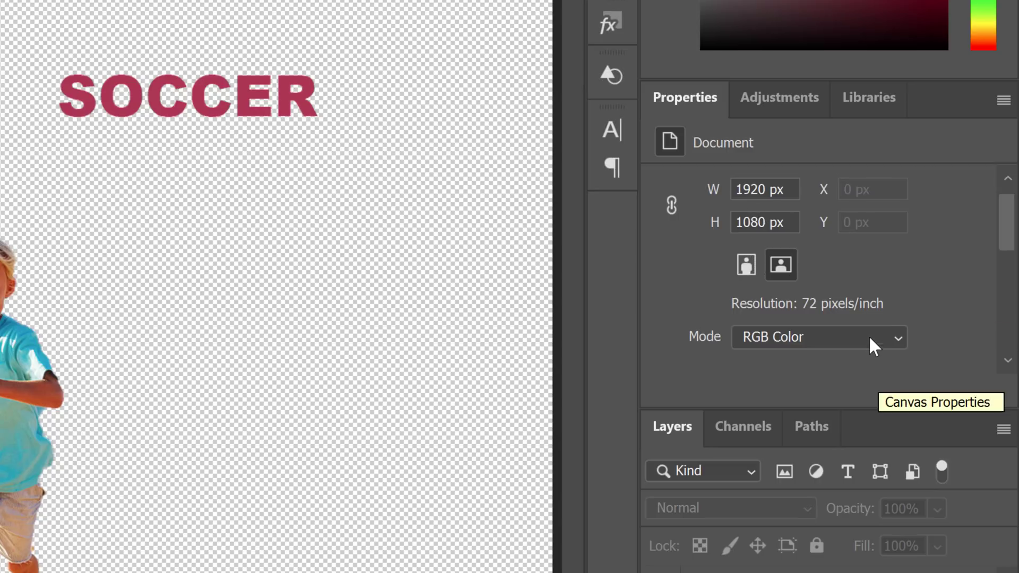
pyautogui.moveTo(1012, 244); pyautogui.dragTo(1003, 320)
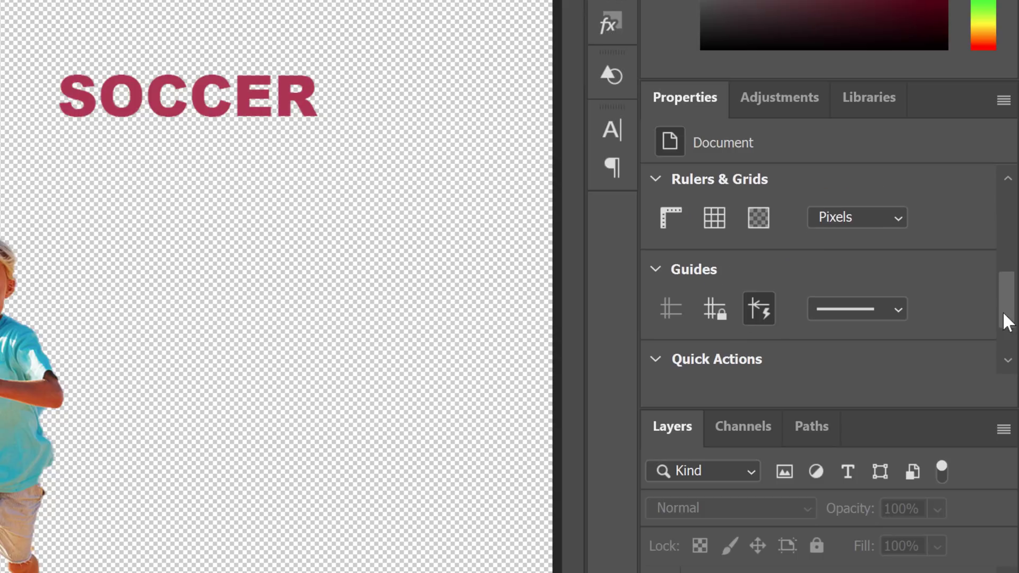
pyautogui.click(659, 218)
pyautogui.click(659, 218)
pyautogui.click(704, 221)
pyautogui.click(705, 221)
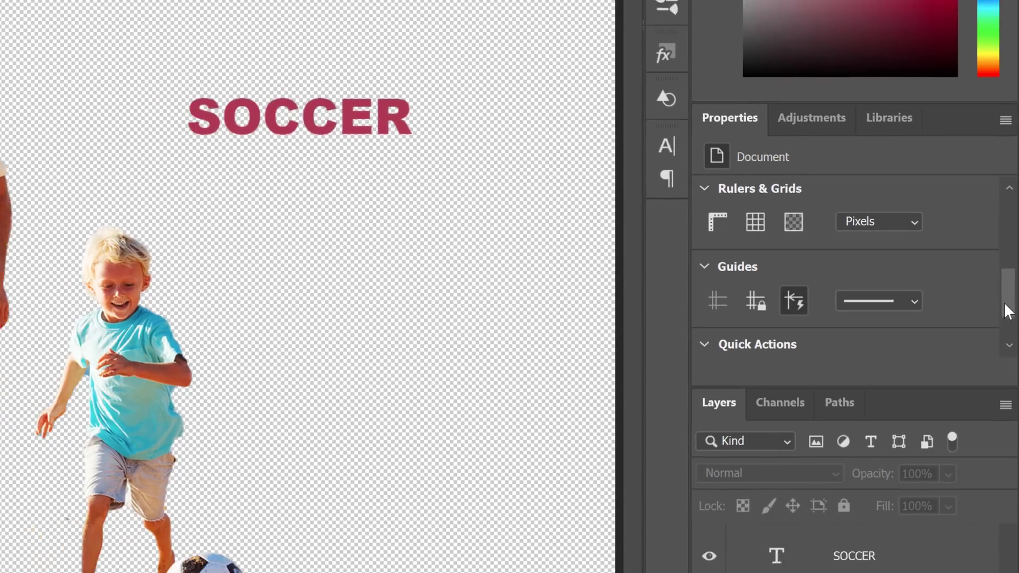
pyautogui.scroll(-2, 986, 301)
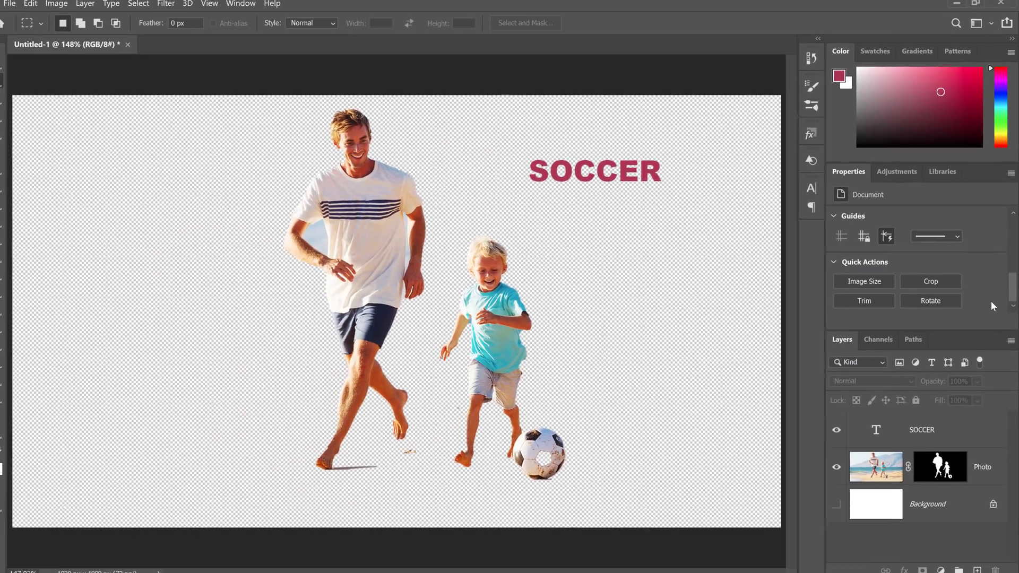
# Step: Try the document's Crop and Rotate quick actions, and cancel the canvas rotation
pyautogui.click(934, 282)
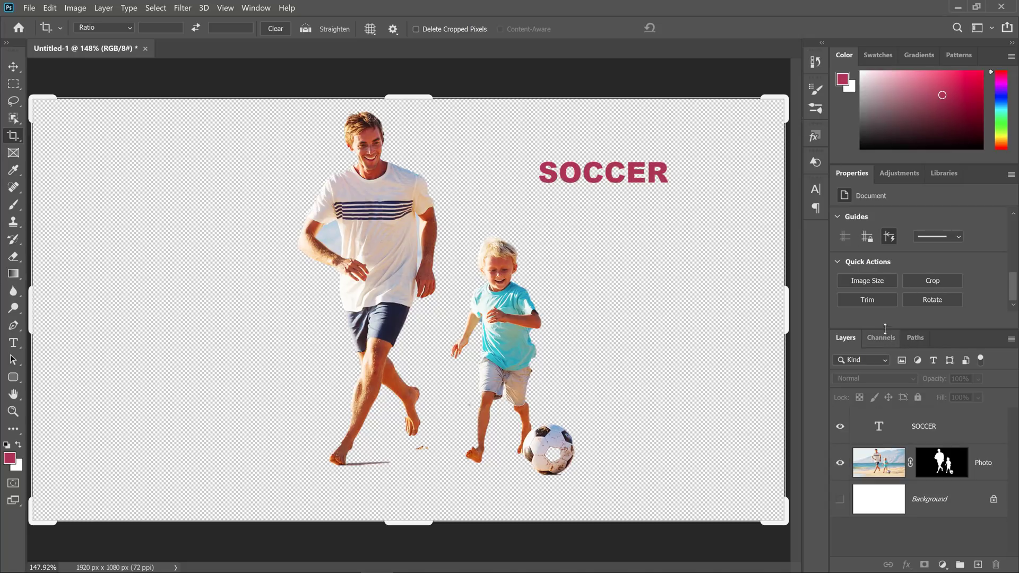
pyautogui.click(930, 300)
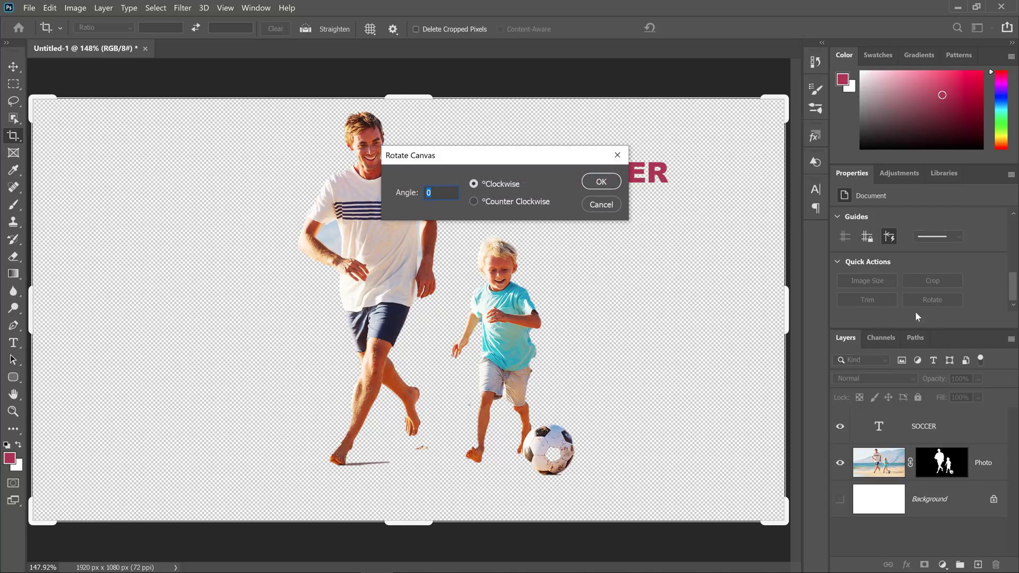
pyautogui.click(595, 206)
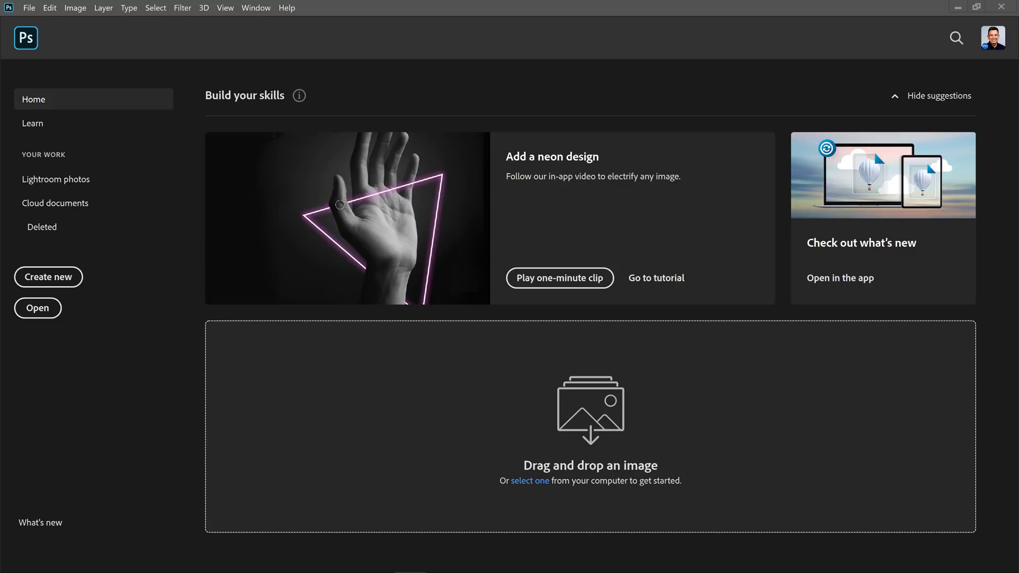
# Step: Open the Runner cloud document and move the leaping woman across the sky to X 1245 px, Y 101 px
pyautogui.click(81, 212)
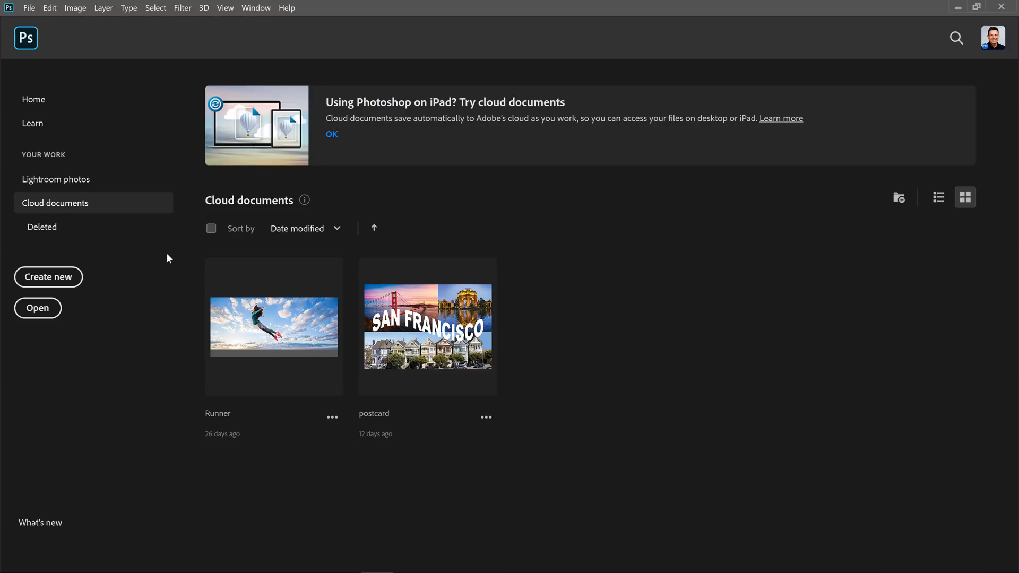
pyautogui.click(277, 328)
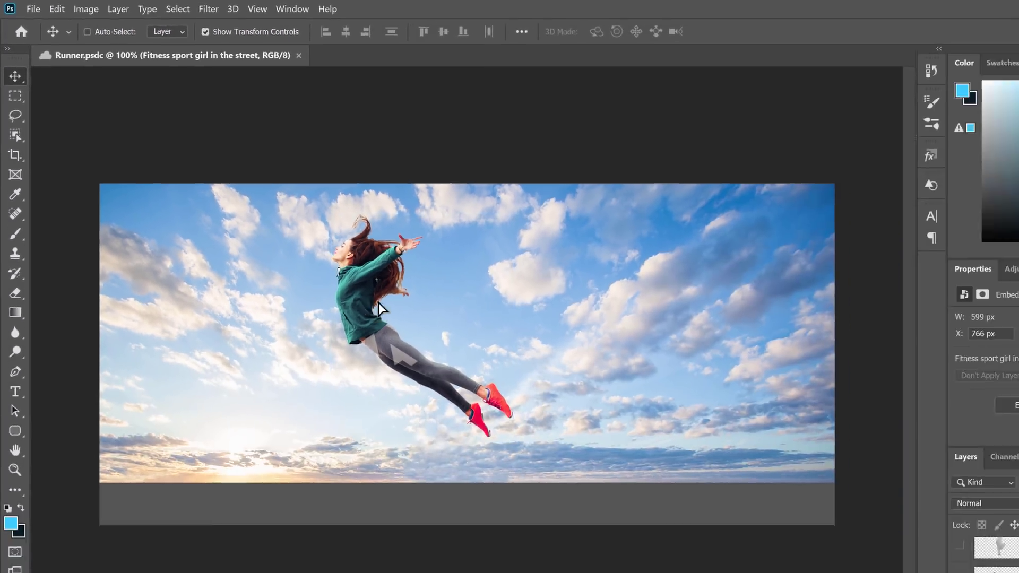
pyautogui.moveTo(640, 533); pyautogui.dragTo(891, 523)
pyautogui.moveTo(445, 259); pyautogui.dragTo(446, 260)
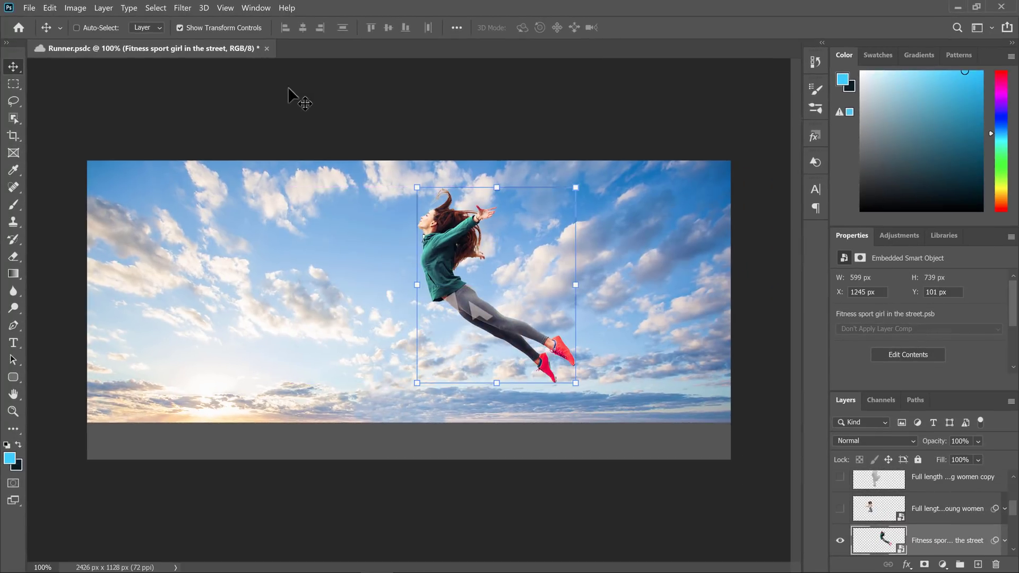
# Step: Close the Runner document and create a new blank document of 5760 × 2160 px
pyautogui.click(267, 48)
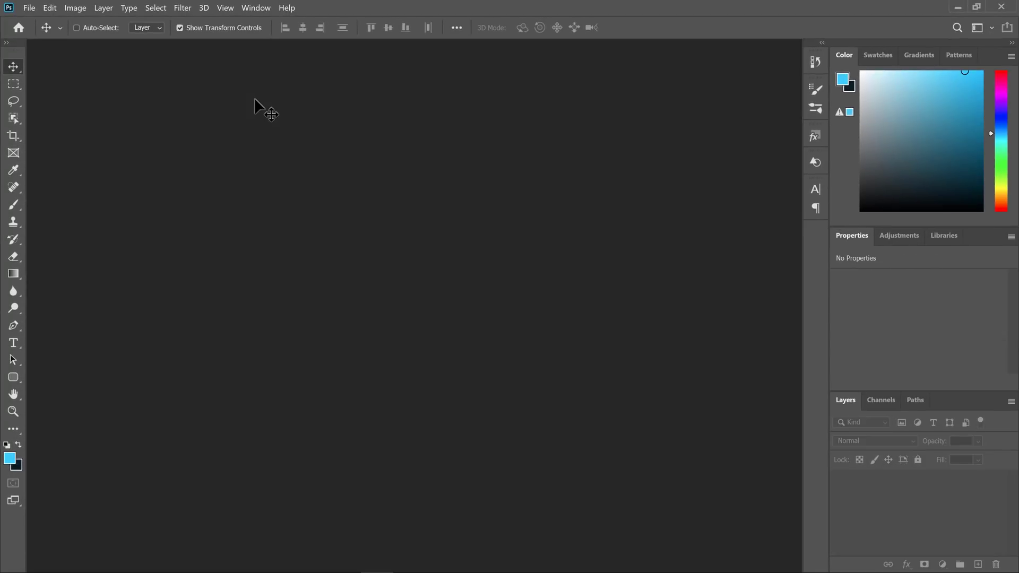
pyautogui.click(23, 27)
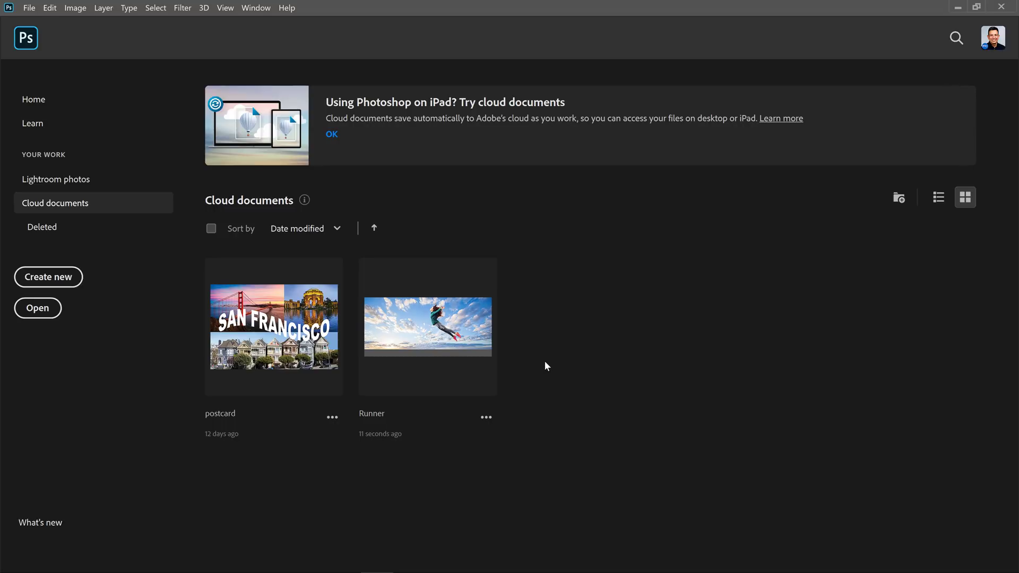
pyautogui.click(74, 278)
pyautogui.click(775, 484)
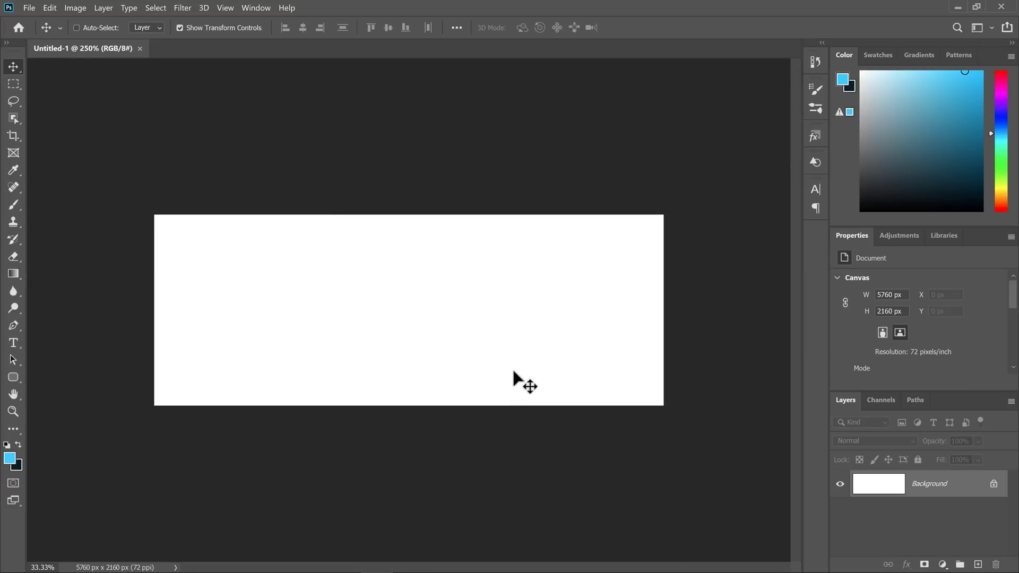
# Step: Examine the Save As choice between cloud documents and the computer, switching Don't show again on and off
pyautogui.click(29, 7)
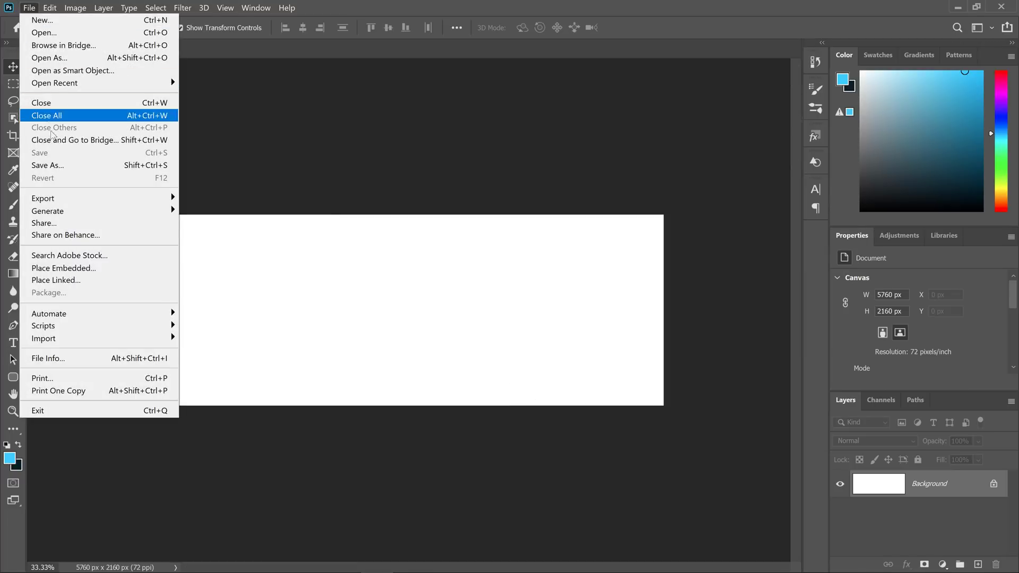
pyautogui.click(68, 166)
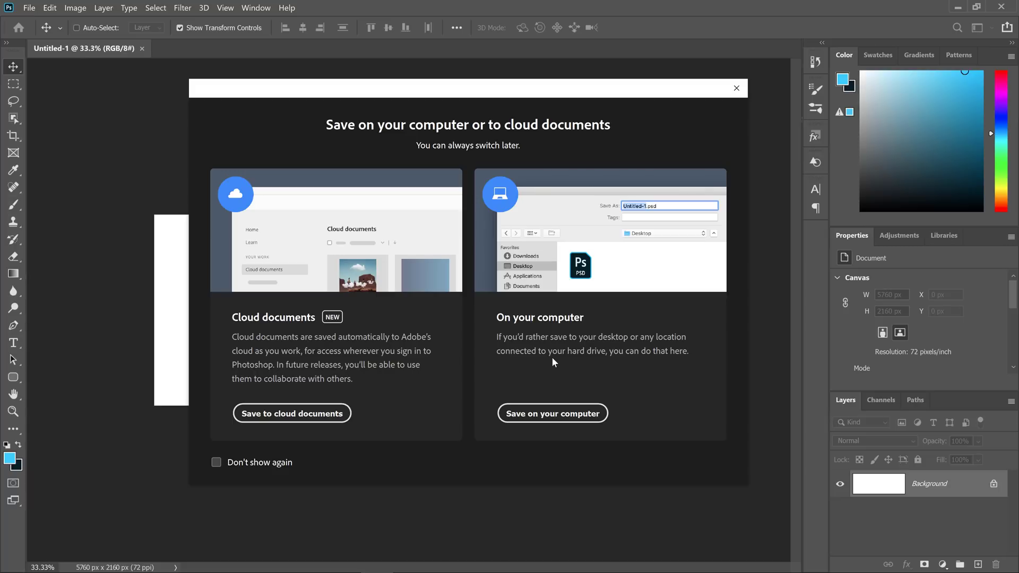
pyautogui.click(217, 462)
pyautogui.click(217, 460)
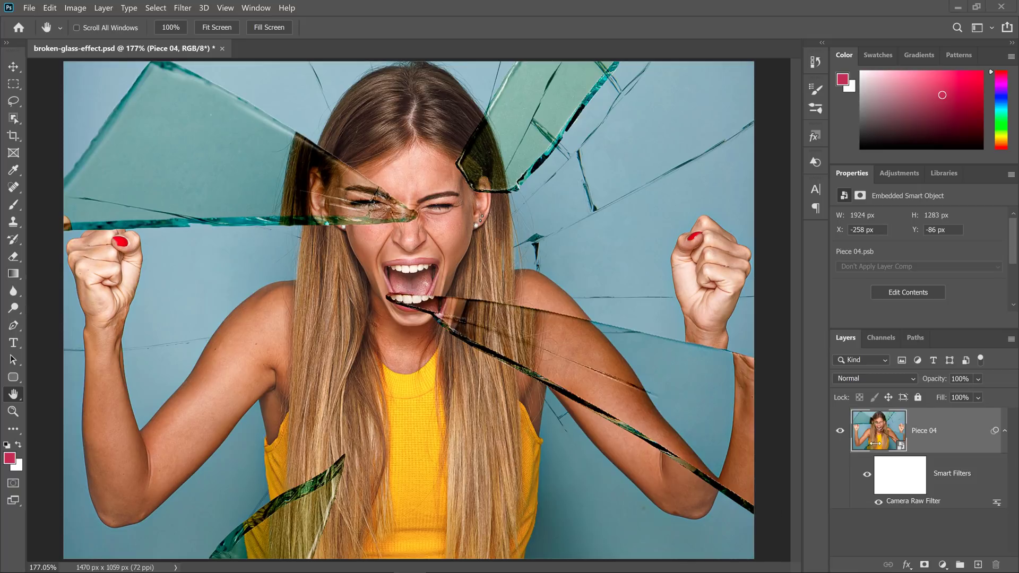
# Step: Convert the Piece 04 smart object to layers, accepting the loss of its smart filters, and expand its group to inspect the pieces
pyautogui.rightClick(950, 445)
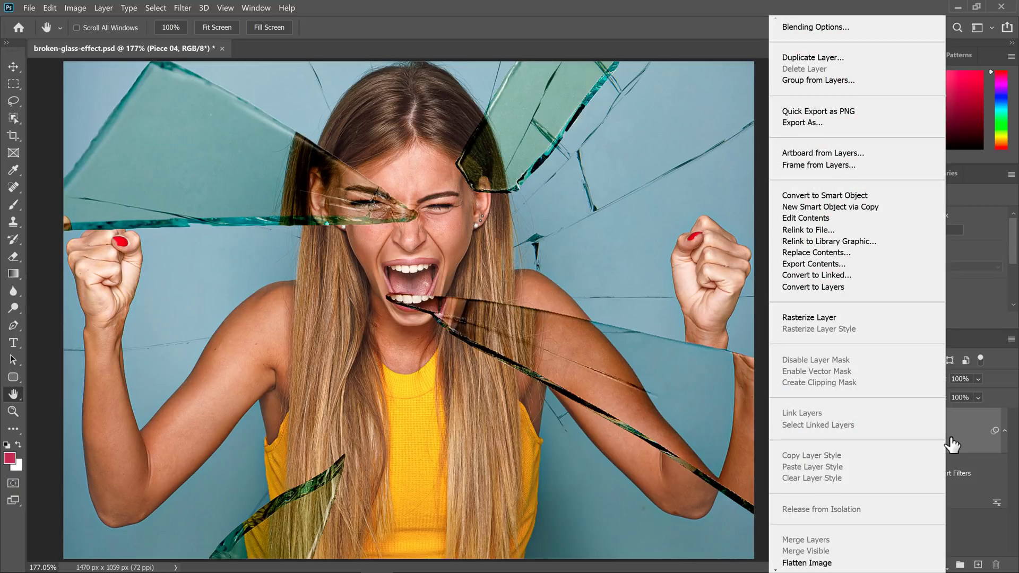
pyautogui.click(873, 288)
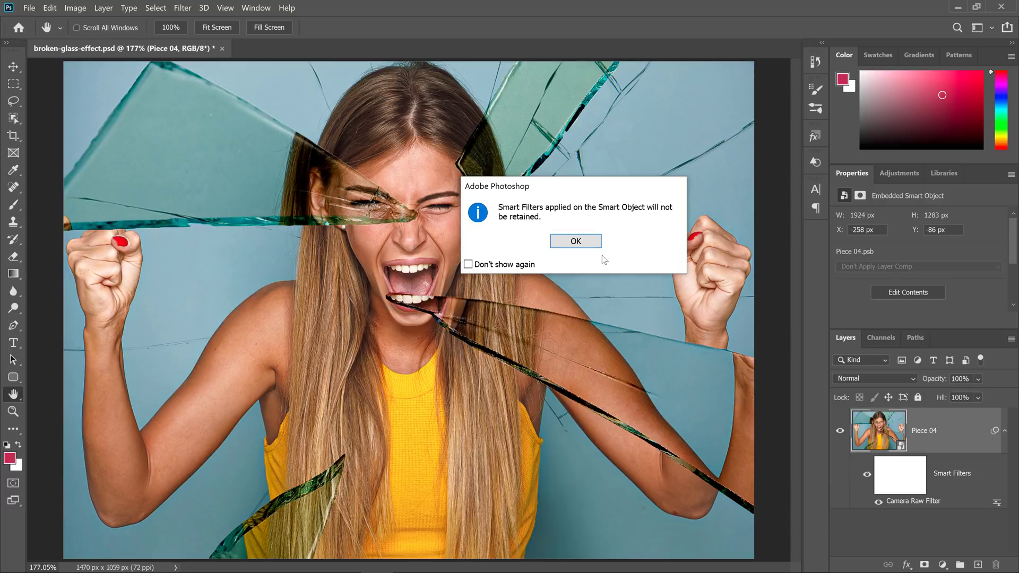
pyautogui.click(589, 242)
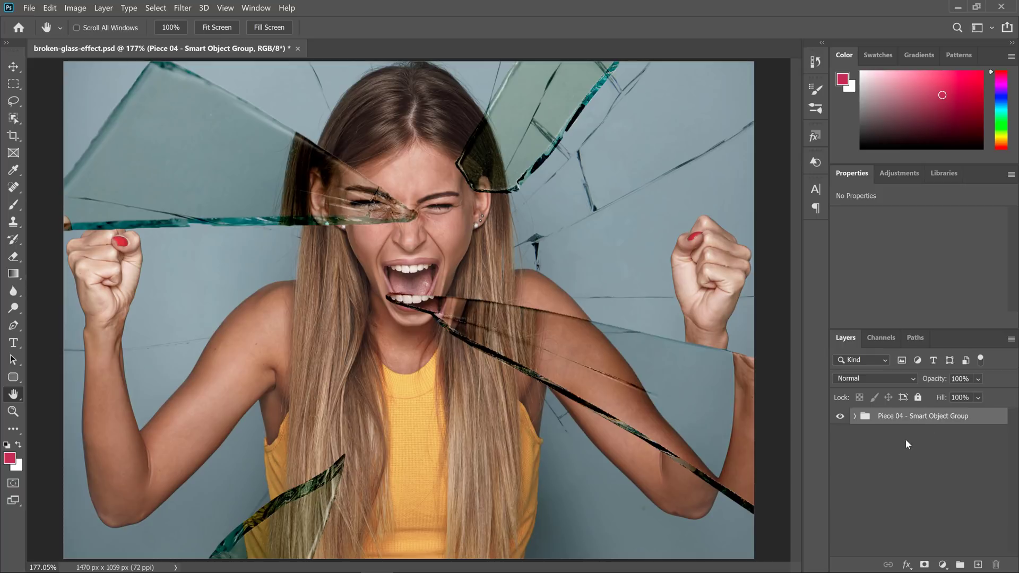
pyautogui.click(855, 417)
pyautogui.scroll(-3, 892, 469)
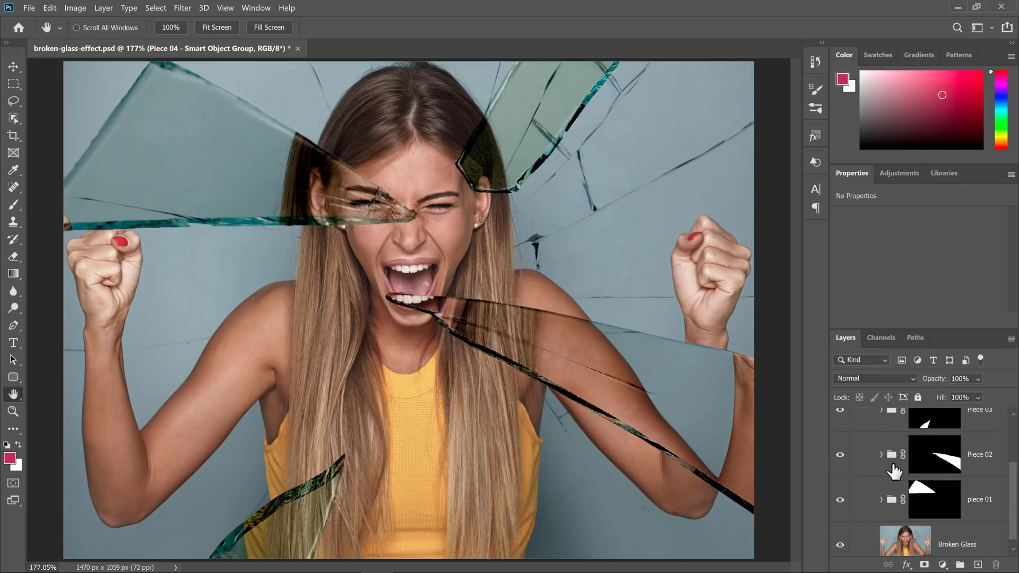
pyautogui.scroll(3, 893, 470)
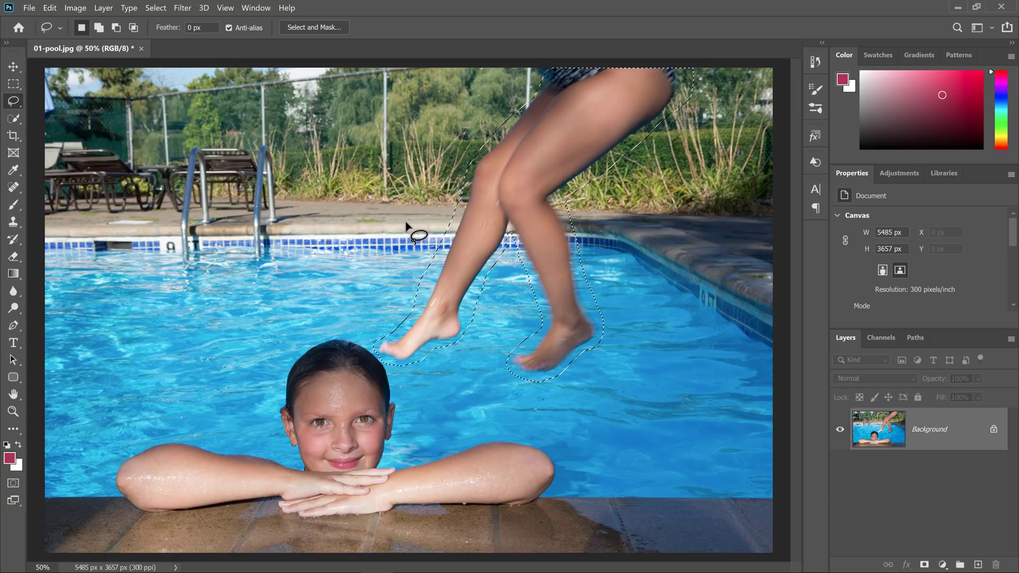
# Step: Start Content-Aware Fill on the selection around the jumping legs, and exclude the lounge chairs and pool ladder from the sampling area
pyautogui.click(50, 8)
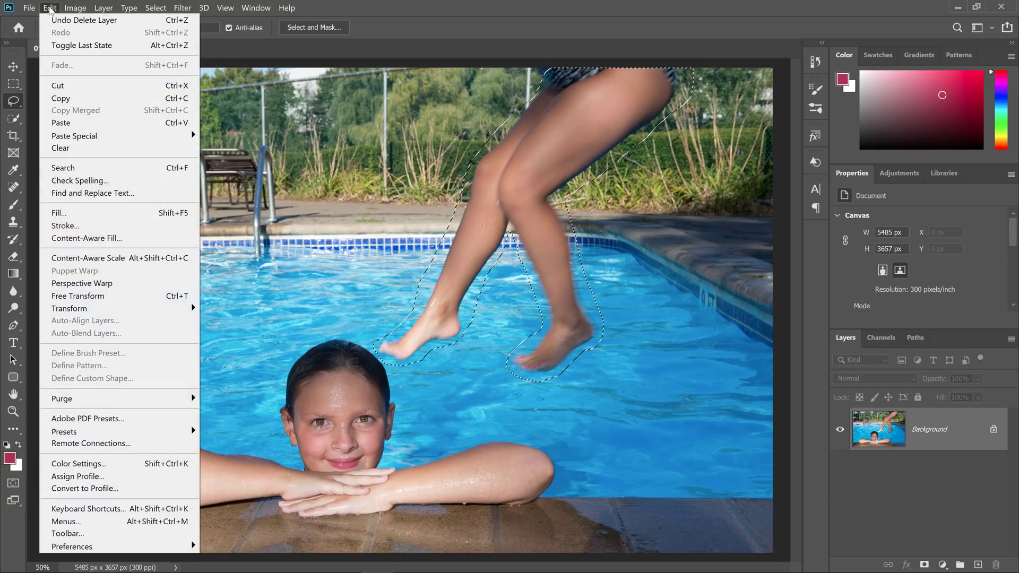
pyautogui.click(106, 237)
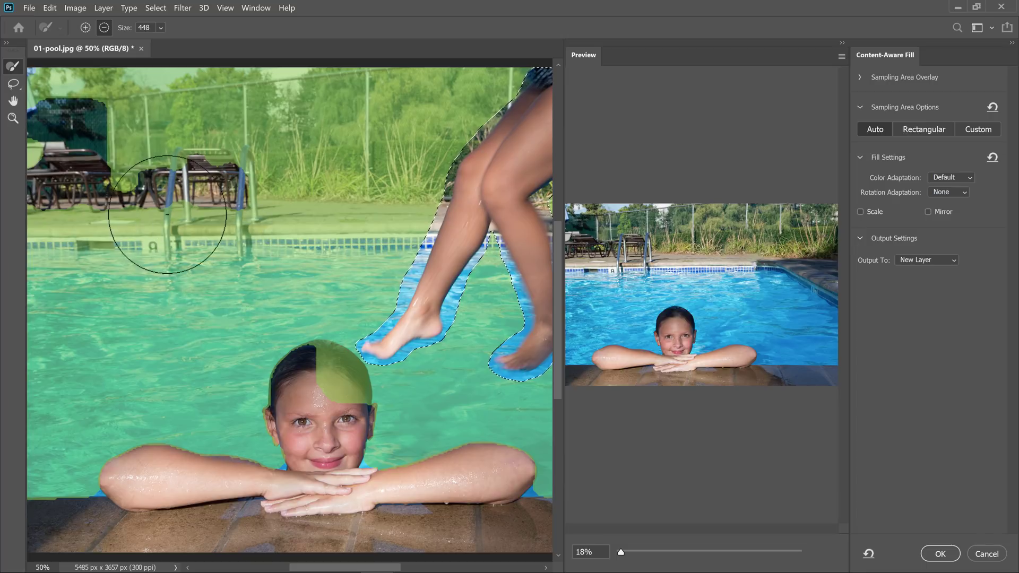
pyautogui.moveTo(194, 199)
pyautogui.mouseDown()
pyautogui.moveTo(275, 218)
pyautogui.moveTo(277, 250)
pyautogui.moveTo(97, 213)
pyautogui.moveTo(70, 174)
pyautogui.mouseUp()
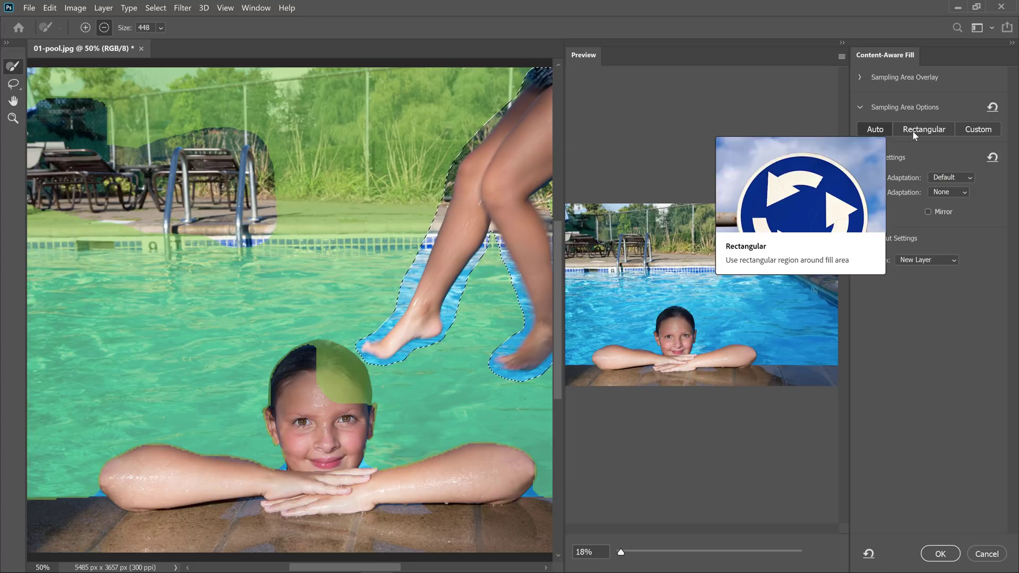
# Step: Try a custom sampling area, painting over the grasses, pool edge and water between the ladder and the legs
pyautogui.click(978, 130)
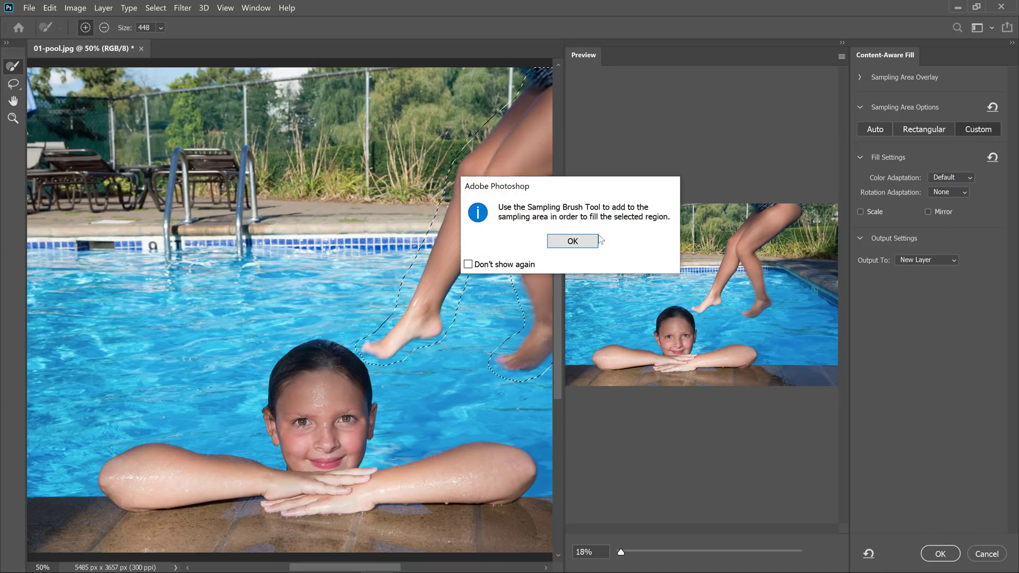
pyautogui.click(573, 241)
pyautogui.moveTo(374, 175); pyautogui.dragTo(370, 260)
pyautogui.moveTo(329, 170)
pyautogui.mouseDown()
pyautogui.moveTo(223, 324)
pyautogui.moveTo(87, 350)
pyautogui.mouseUp()
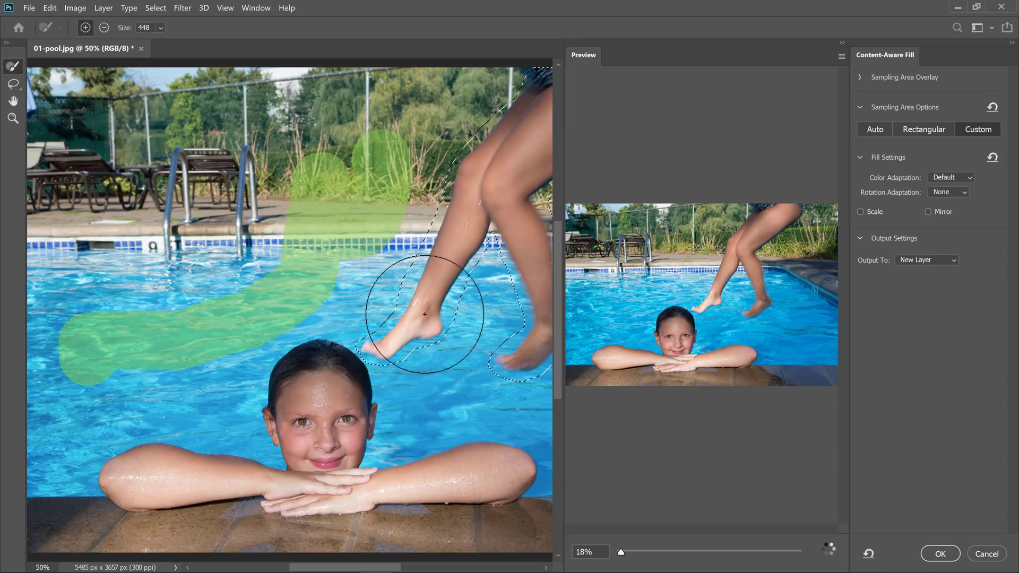
# Step: Set the sampling area to Auto and exclude the lounge chairs and pool ladder from it
pyautogui.click(875, 132)
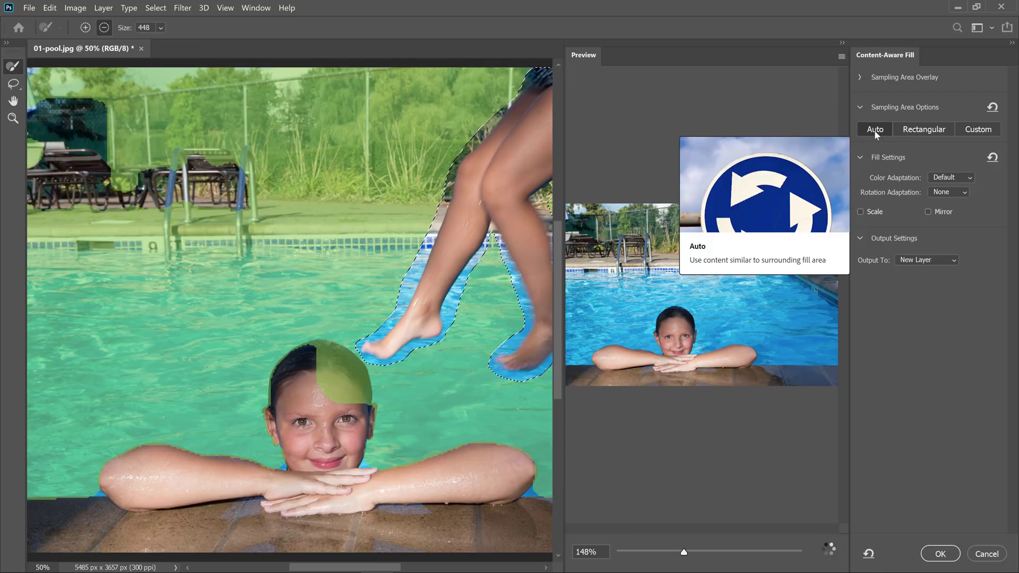
pyautogui.moveTo(257, 200)
pyautogui.mouseDown()
pyautogui.moveTo(267, 241)
pyautogui.moveTo(251, 241)
pyautogui.moveTo(161, 218)
pyautogui.moveTo(130, 197)
pyautogui.moveTo(76, 190)
pyautogui.moveTo(61, 213)
pyautogui.mouseUp()
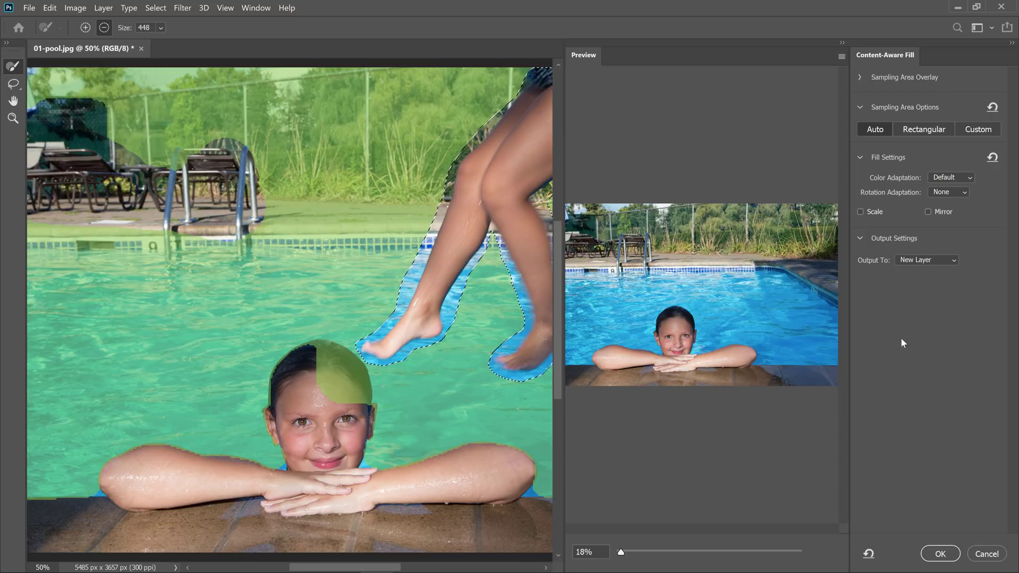
# Step: Apply the Content-Aware Fill to a new layer and hide that layer to compare with the original
pyautogui.click(927, 552)
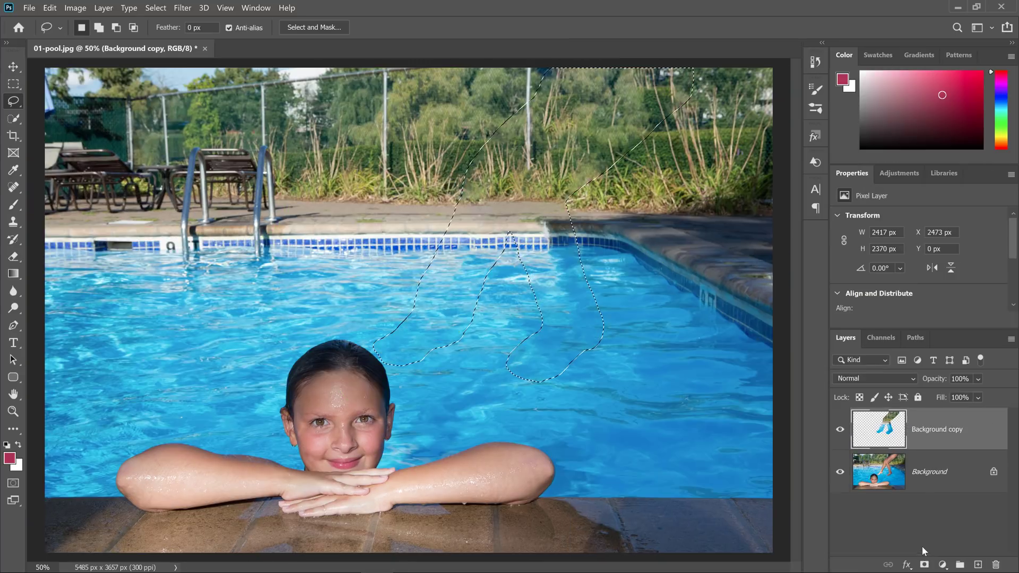
pyautogui.click(840, 430)
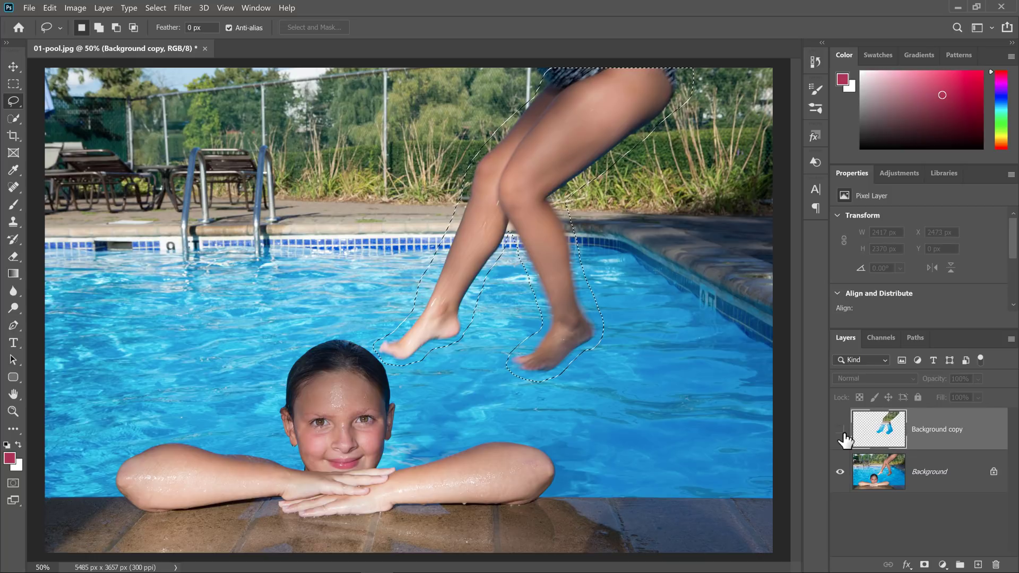
# Step: Show the hidden Background copy layer holding the Content-Aware Fill result again
pyautogui.click(843, 434)
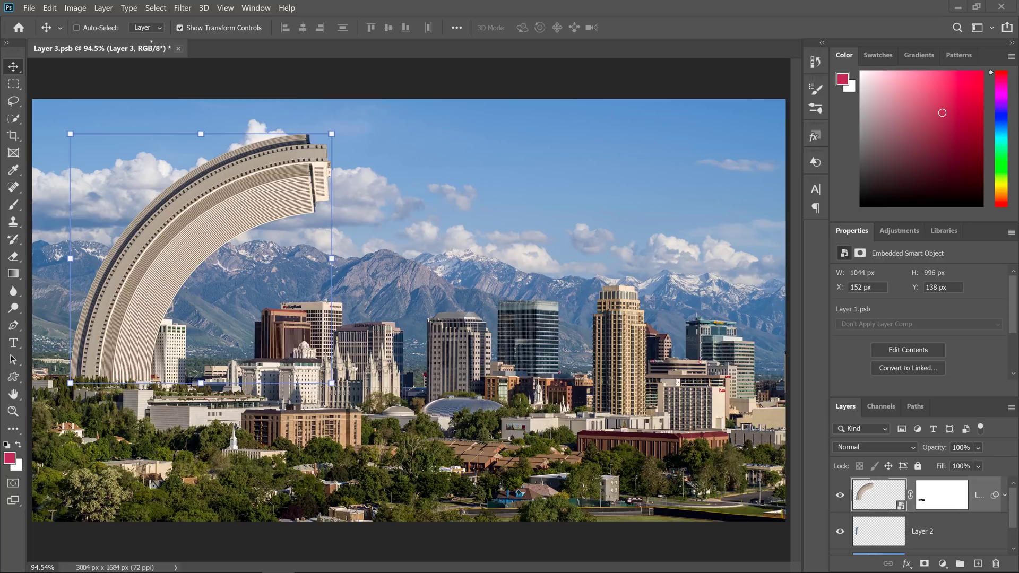
# Step: Start Export As for the skyline composite as JPG and show the 2-Up comparison
pyautogui.click(30, 7)
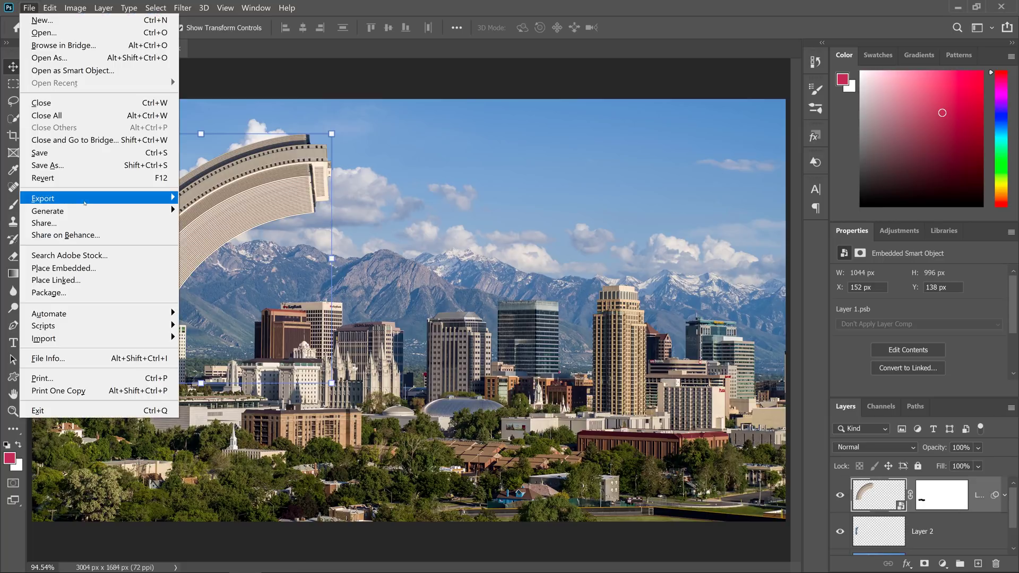
pyautogui.moveTo(81, 201)
pyautogui.click(251, 211)
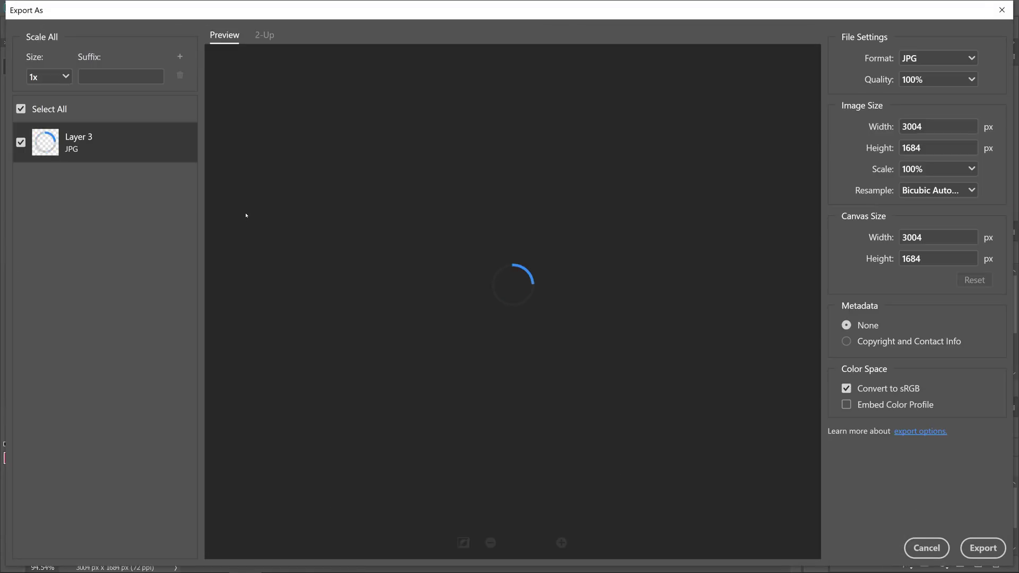
pyautogui.click(262, 36)
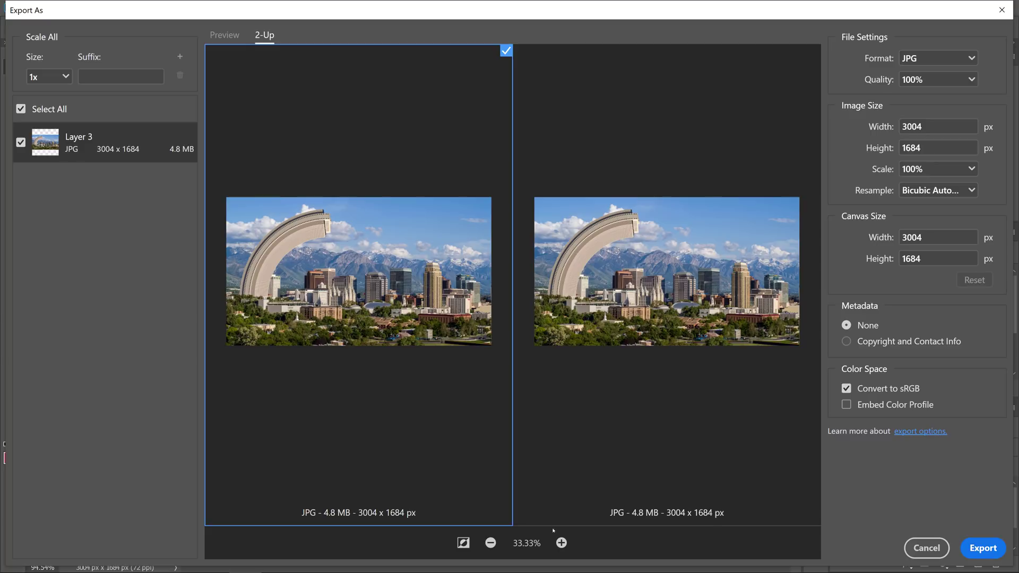
# Step: Lower the JPG quality of the selected 2-Up version, comparing both versions at the curved building
pyautogui.click(561, 542)
pyautogui.click(561, 542)
pyautogui.click(561, 542)
pyautogui.click(561, 542)
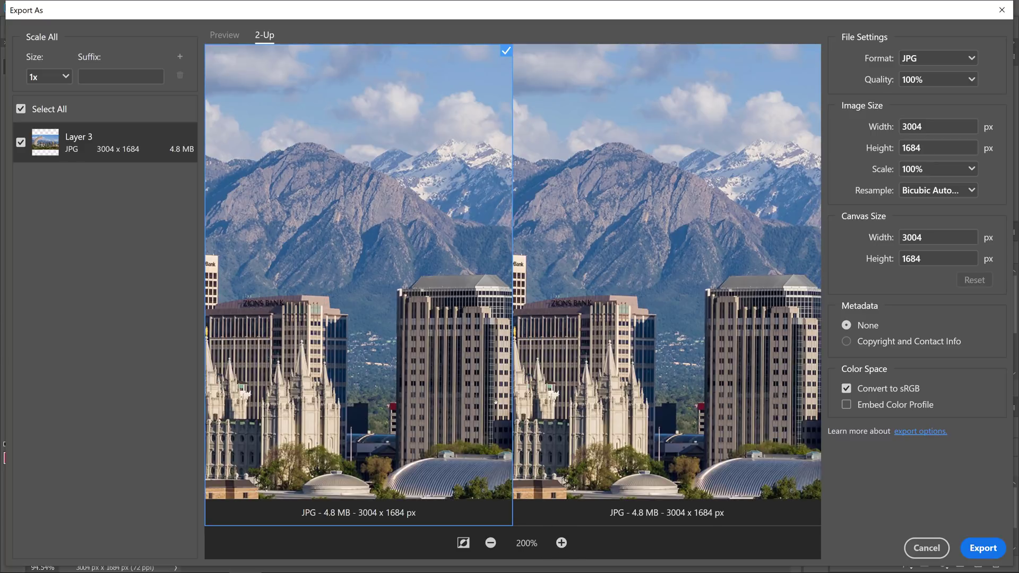
pyautogui.moveTo(316, 215); pyautogui.dragTo(556, 394)
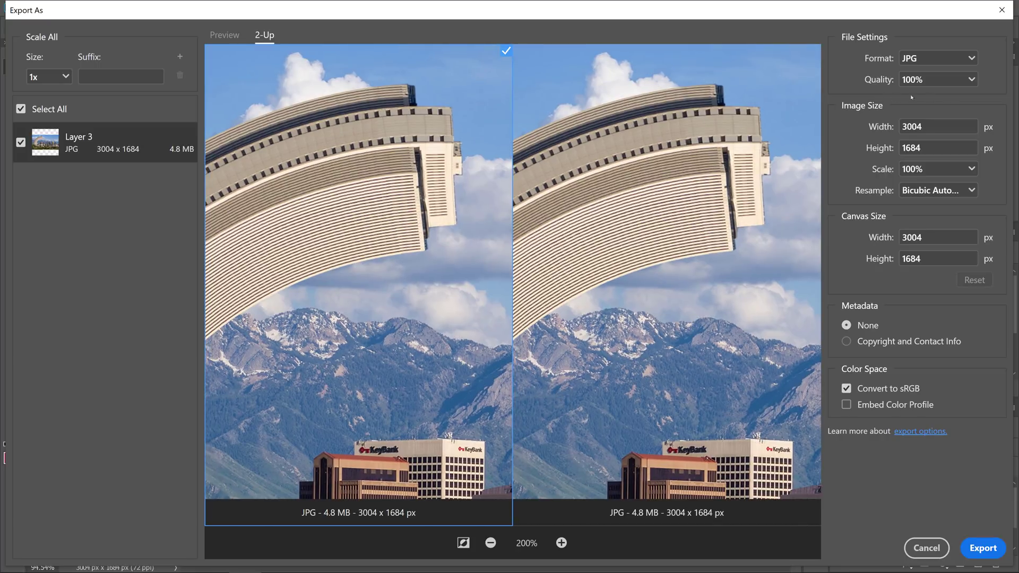
pyautogui.click(972, 82)
pyautogui.moveTo(924, 112); pyautogui.dragTo(895, 112)
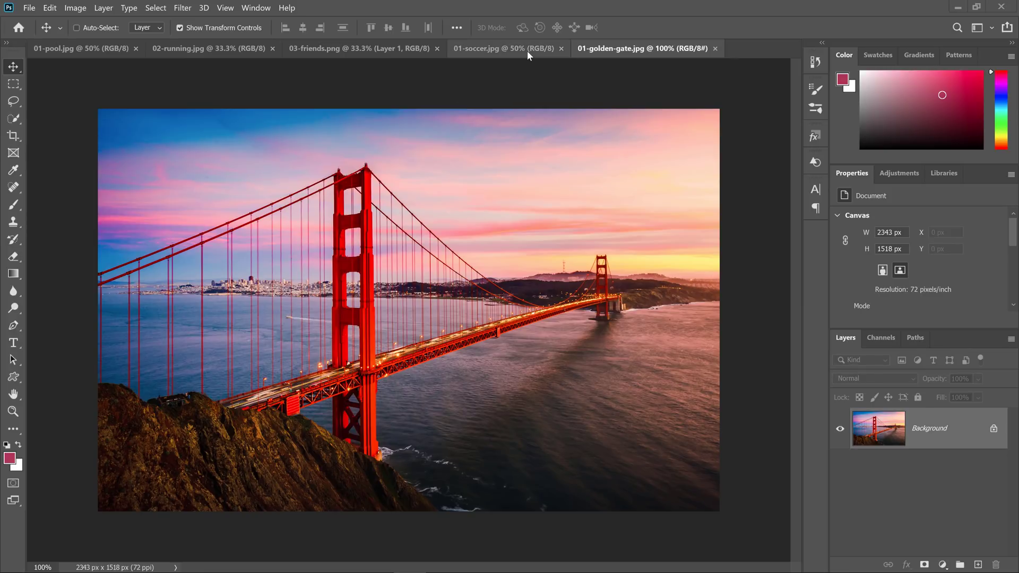
# Step: Make 01-pool.jpg the active document and close all other open documents
pyautogui.click(504, 48)
pyautogui.click(360, 49)
pyautogui.click(207, 48)
pyautogui.click(116, 49)
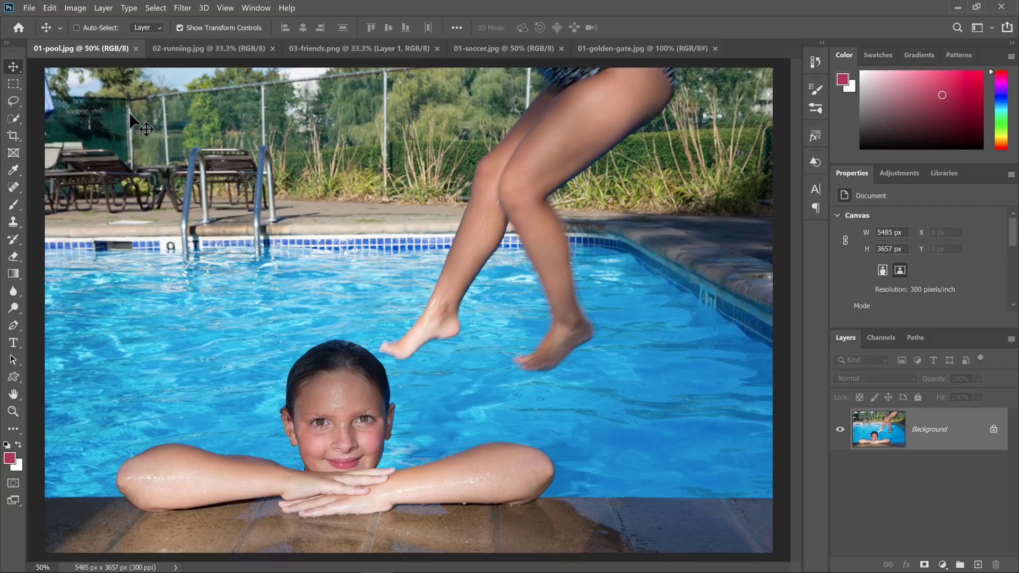
pyautogui.click(29, 8)
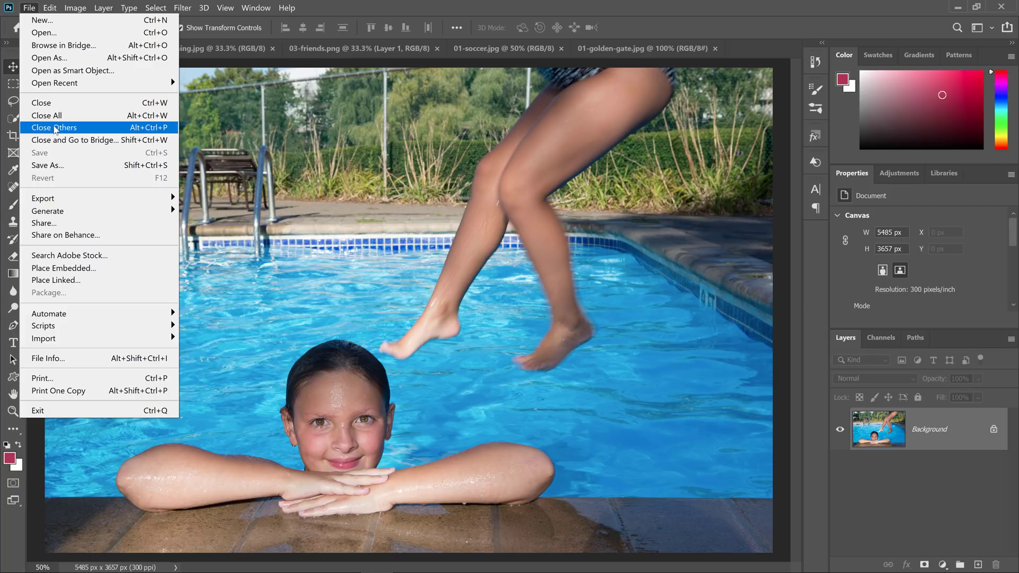
pyautogui.click(55, 129)
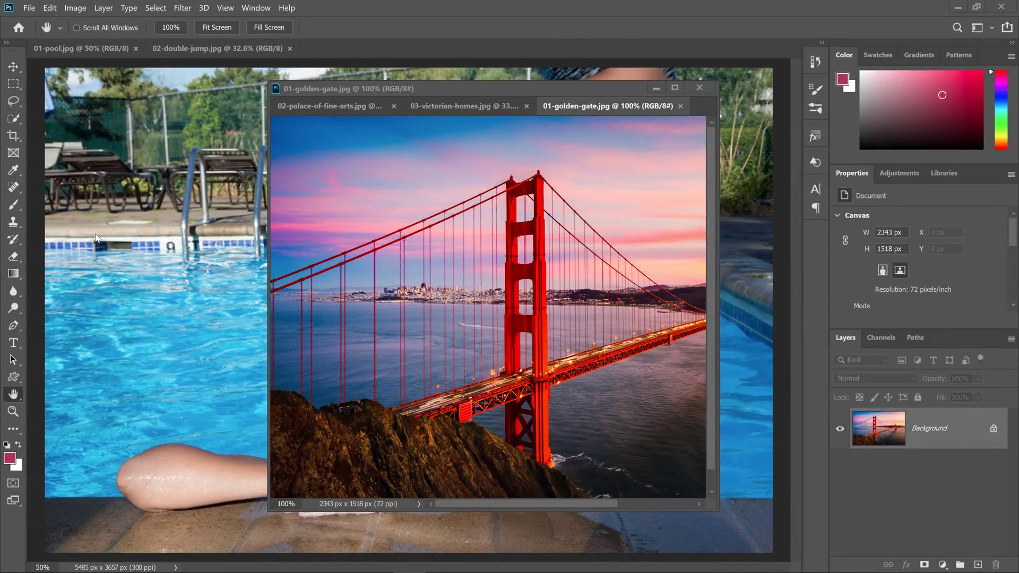
# Step: Reposition the floating group of San Francisco images over the pool photo, keeping 01-golden-gate.jpg in front
pyautogui.moveTo(340, 93); pyautogui.dragTo(297, 104)
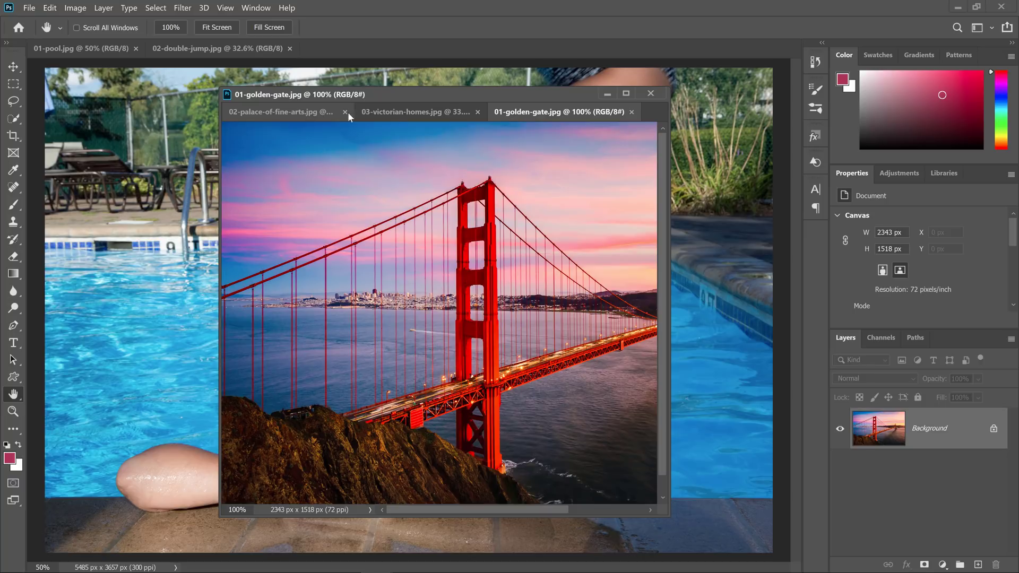
pyautogui.click(394, 115)
pyautogui.click(552, 113)
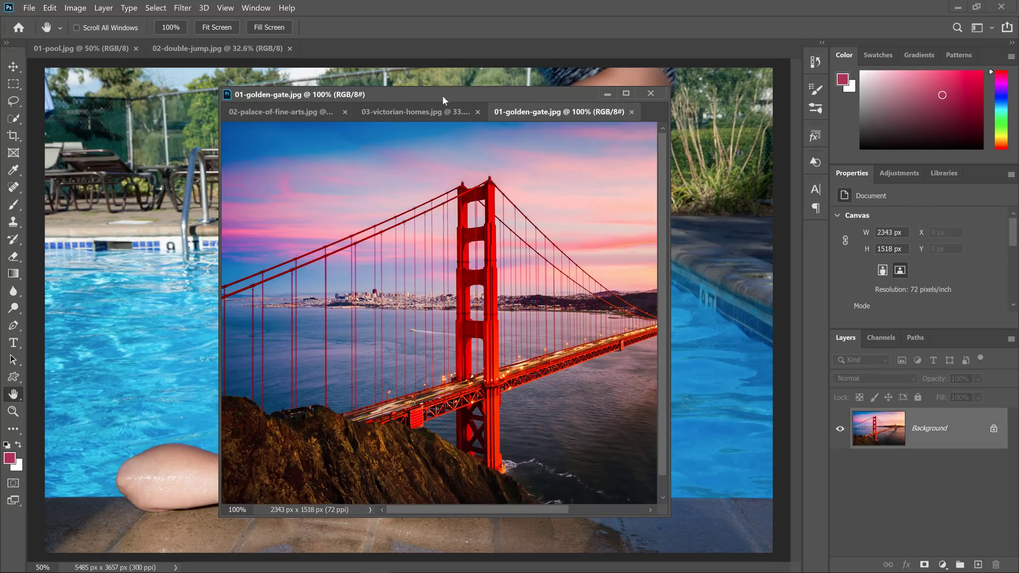
pyautogui.moveTo(412, 94); pyautogui.dragTo(518, 112)
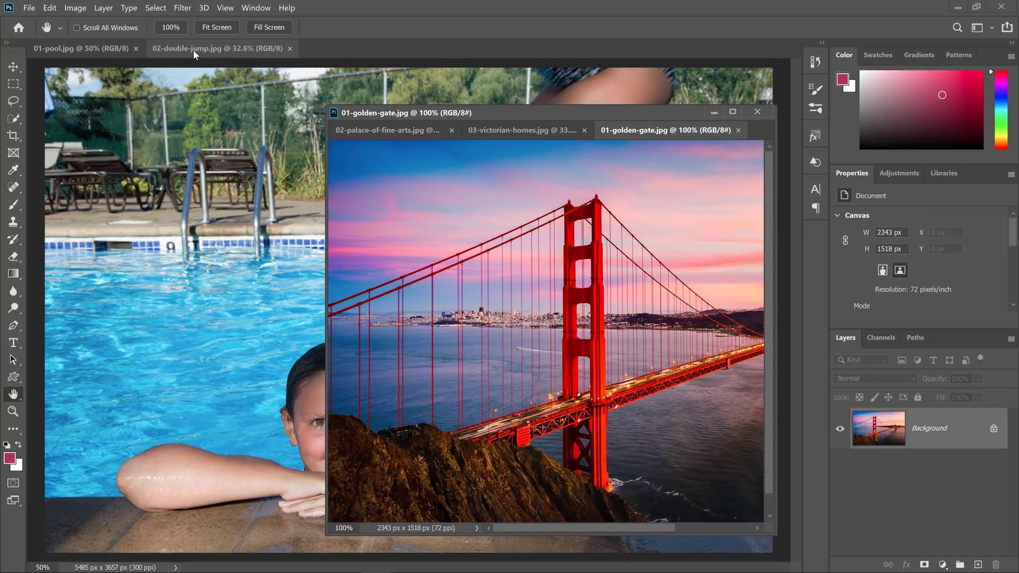
# Step: View the docked 02-double-jump.jpg and 01-pool.jpg documents and check the Close Others command
pyautogui.click(193, 50)
pyautogui.click(90, 52)
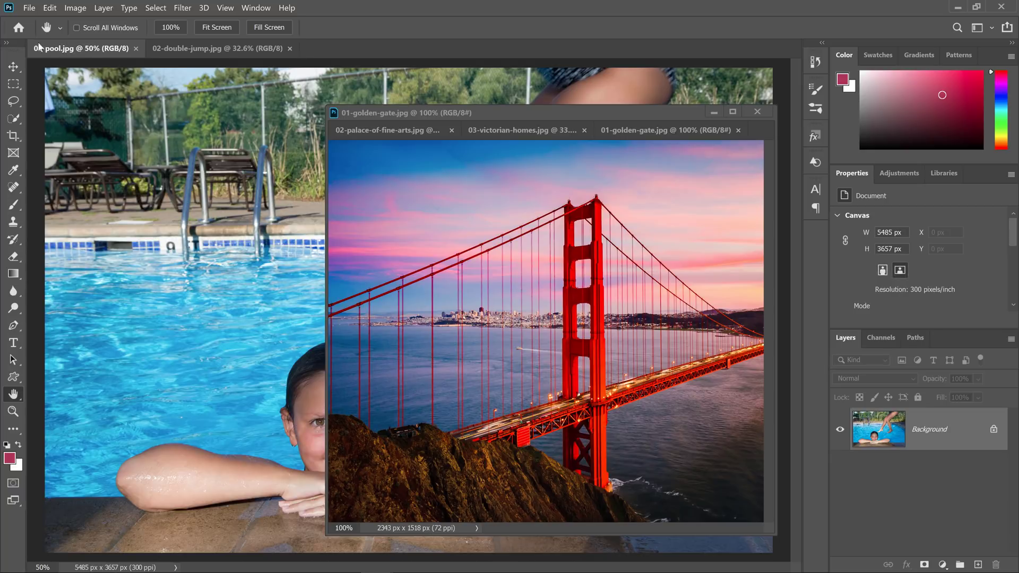
pyautogui.click(28, 9)
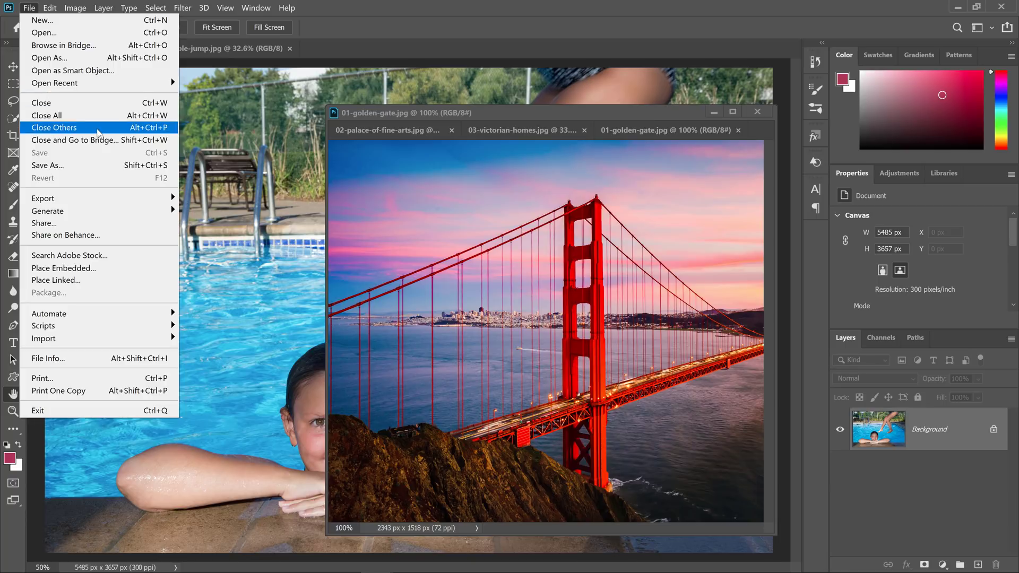
pyautogui.click(401, 201)
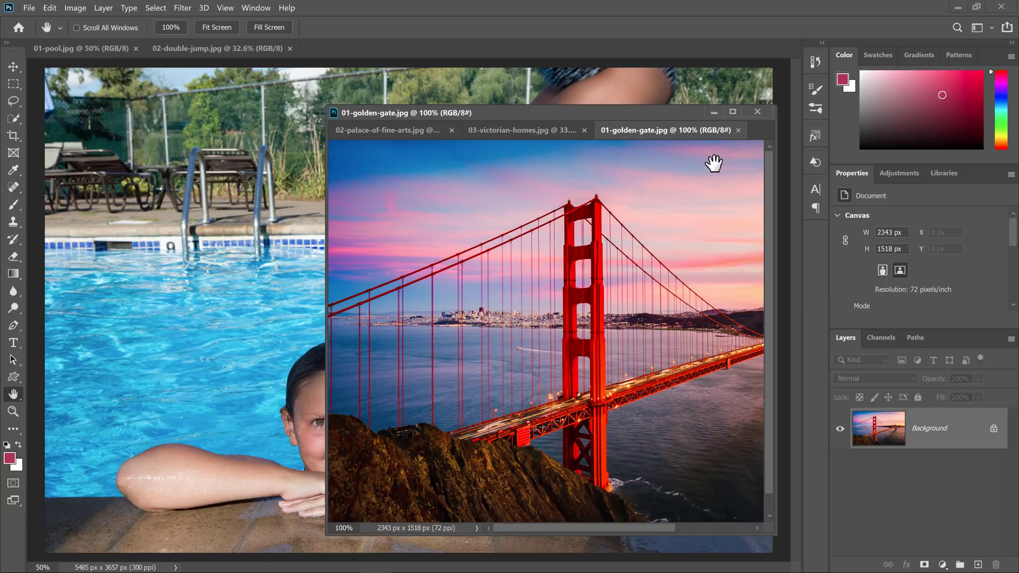
# Step: Close the other documents in the floating window, keeping only 01-golden-gate.jpg there
pyautogui.rightClick(689, 132)
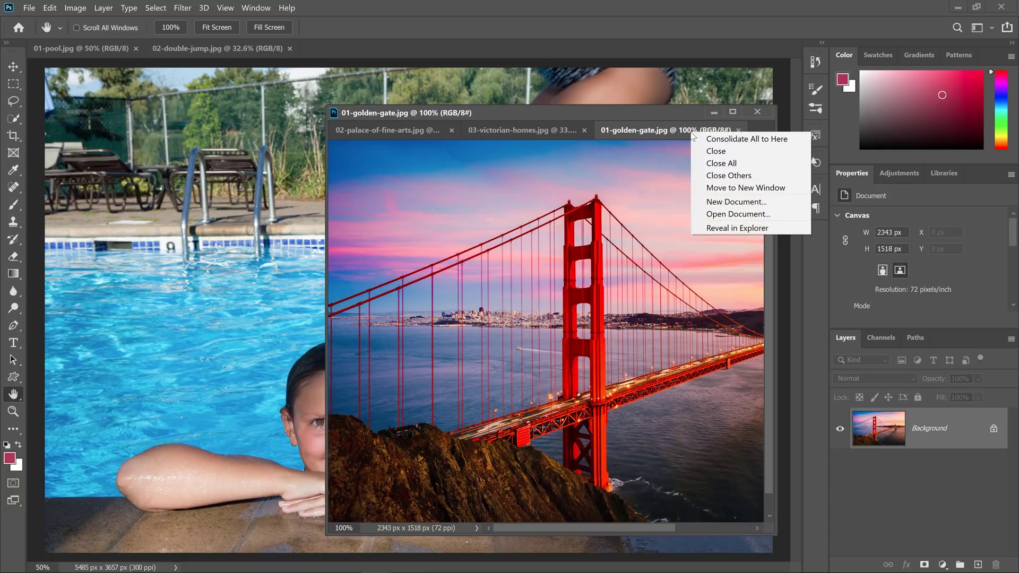
pyautogui.click(725, 177)
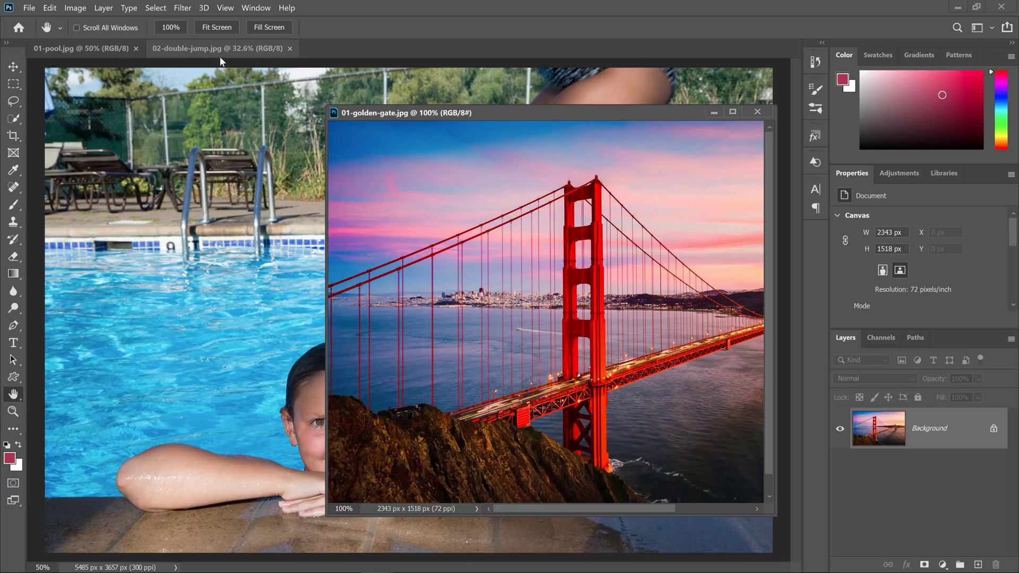
pyautogui.moveTo(530, 112); pyautogui.dragTo(515, 110)
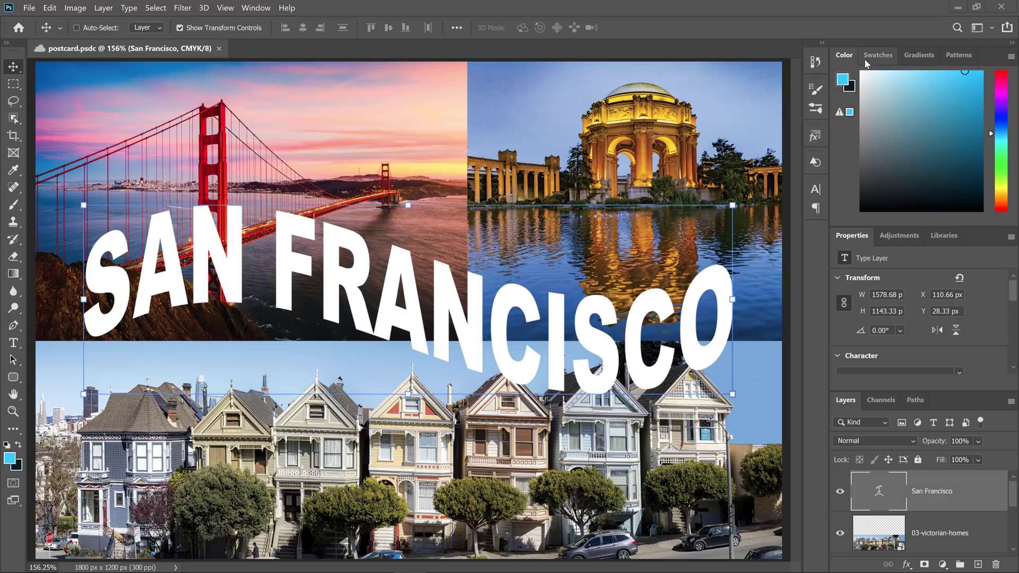
# Step: Try gradient presets on the San Francisco text layer: black to white, violet to orange, and blue, red and yellow
pyautogui.click(256, 8)
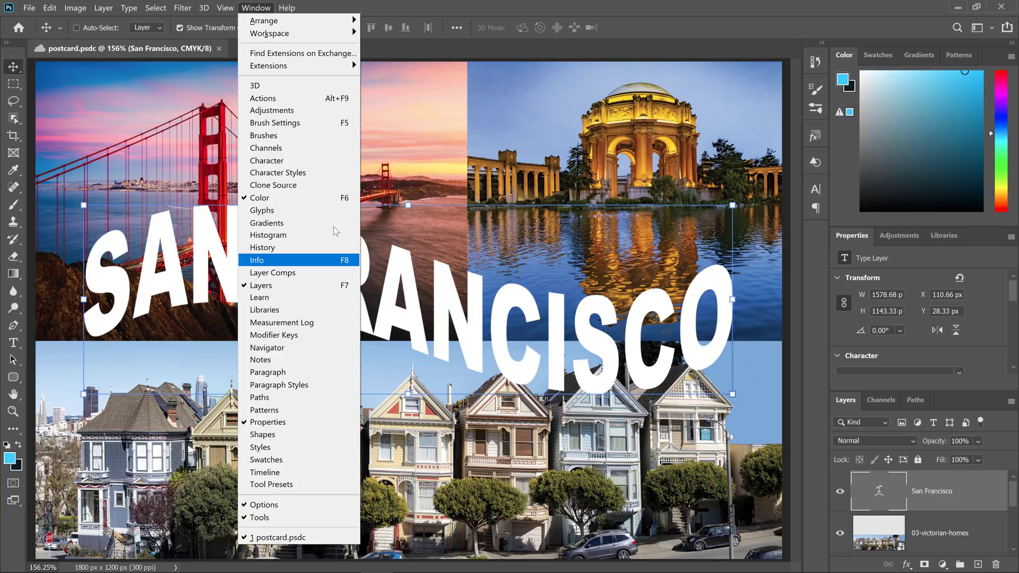
pyautogui.click(921, 59)
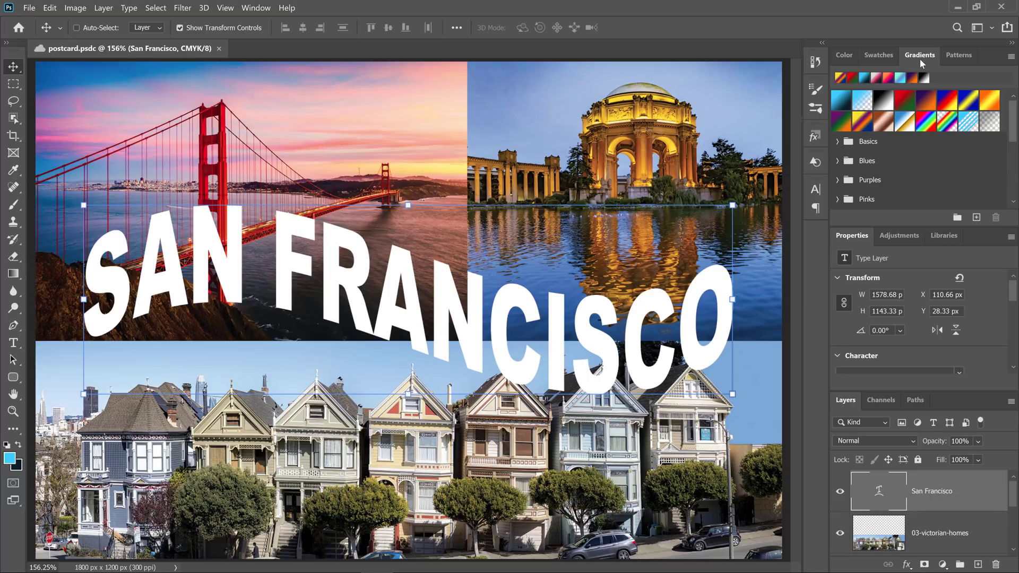
pyautogui.scroll(-1, 895, 133)
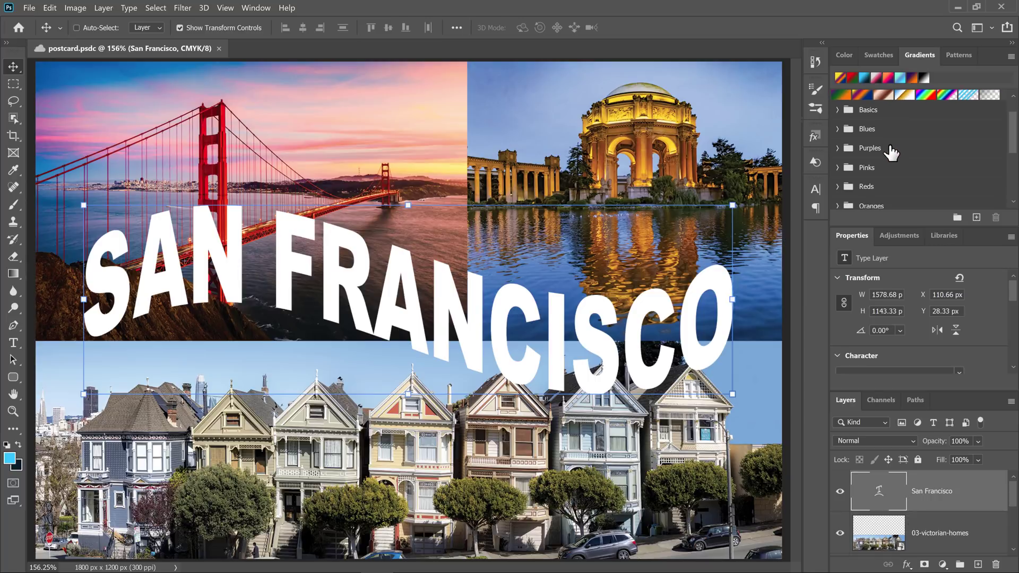
pyautogui.scroll(-2, 857, 204)
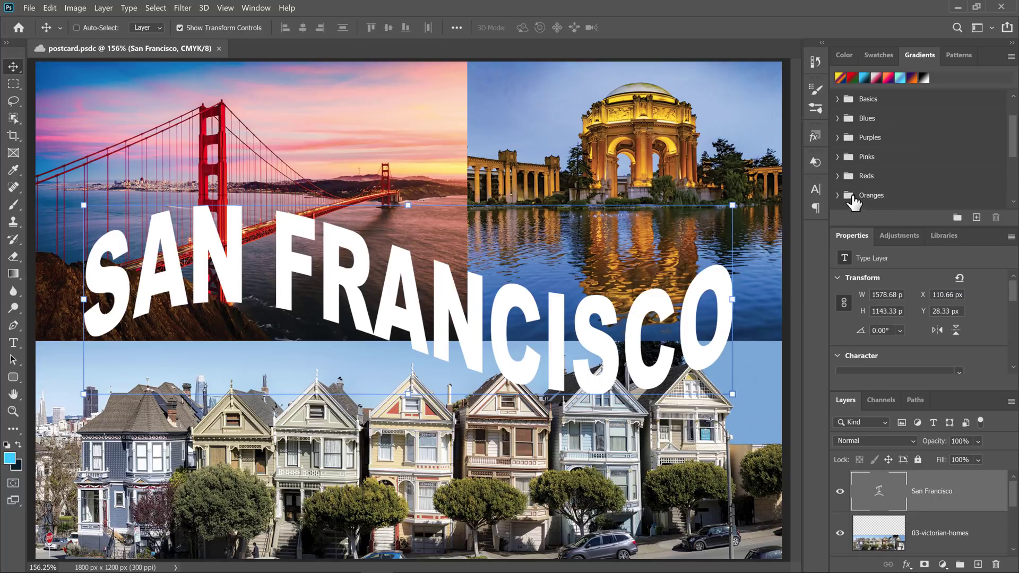
pyautogui.scroll(3, 856, 201)
pyautogui.scroll(1, 853, 199)
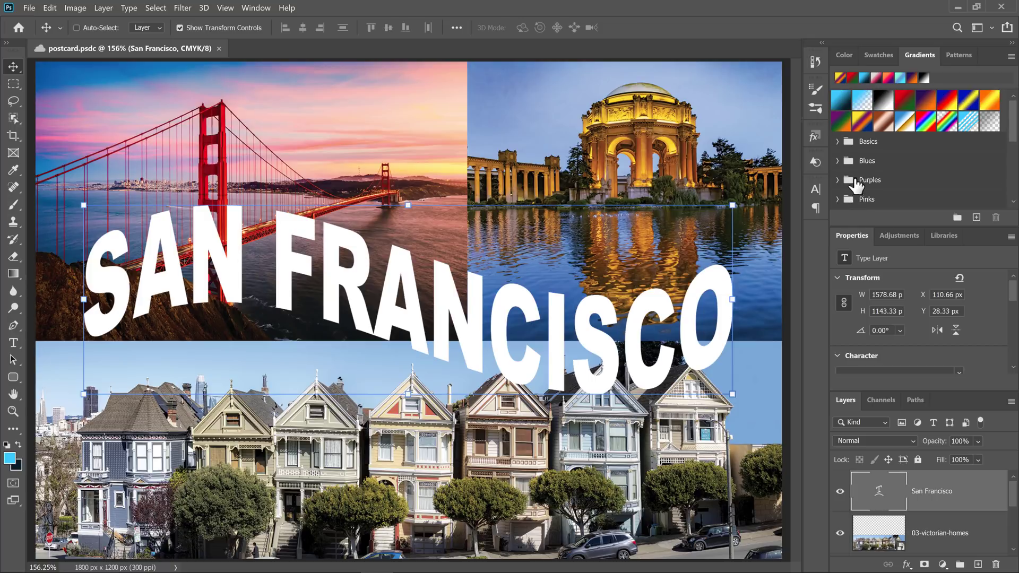
pyautogui.click(885, 104)
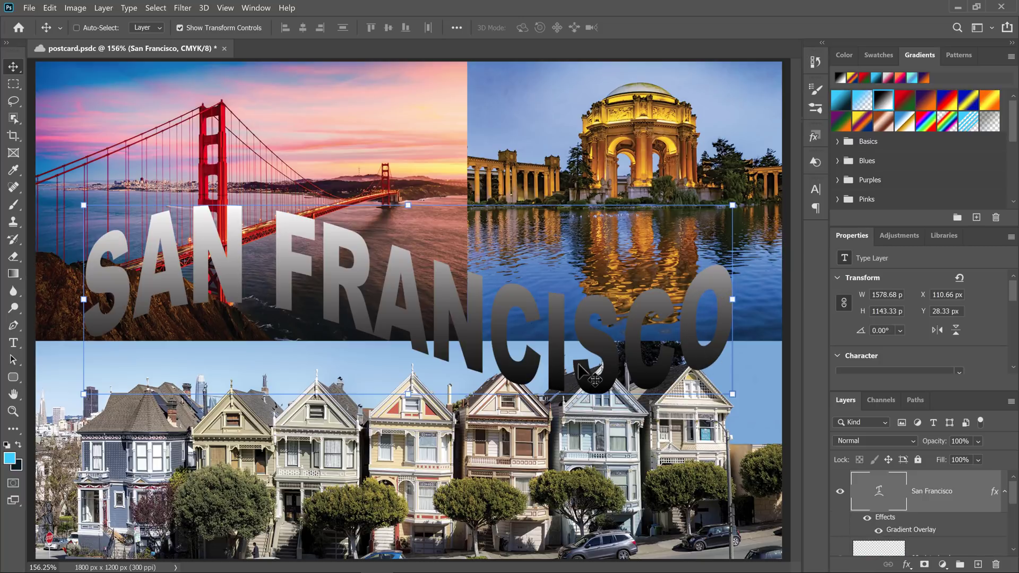
pyautogui.click(932, 105)
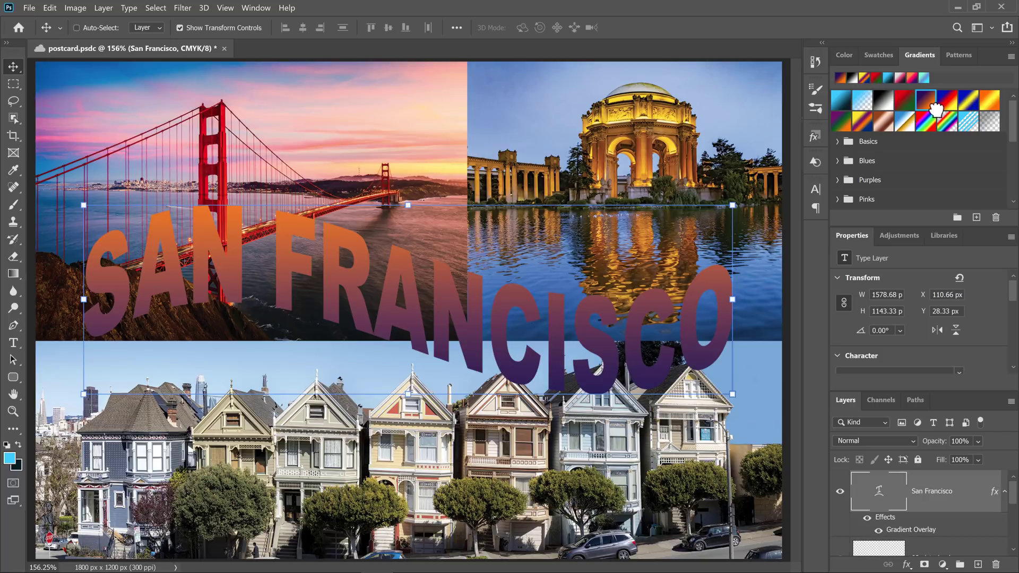
pyautogui.click(948, 102)
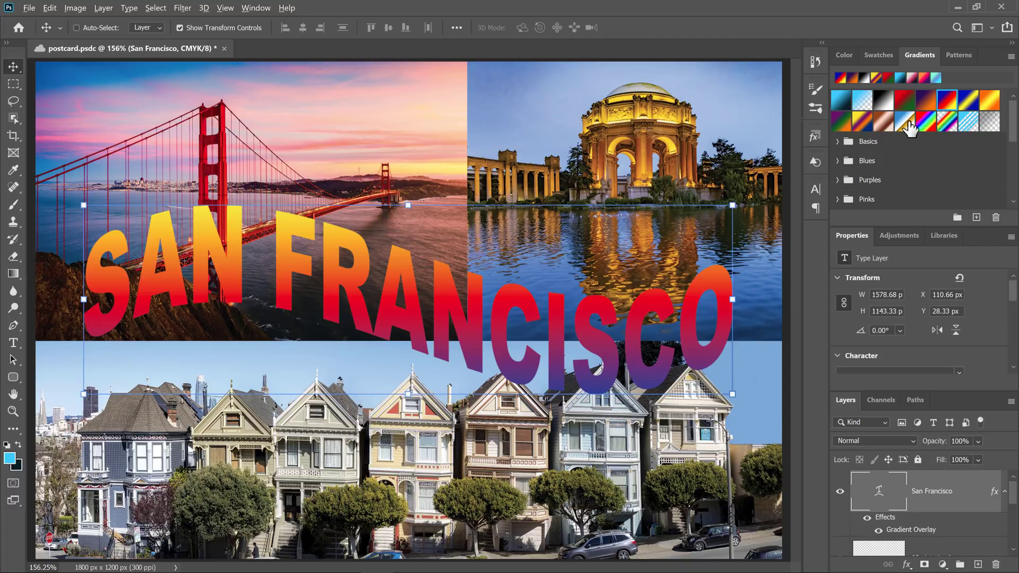
# Step: Try the red-green gradient on the San Francisco text, and a violet-to-yellow gradient as a clipped fill over the 03-victorian-homes layer
pyautogui.moveTo(909, 106); pyautogui.dragTo(905, 494)
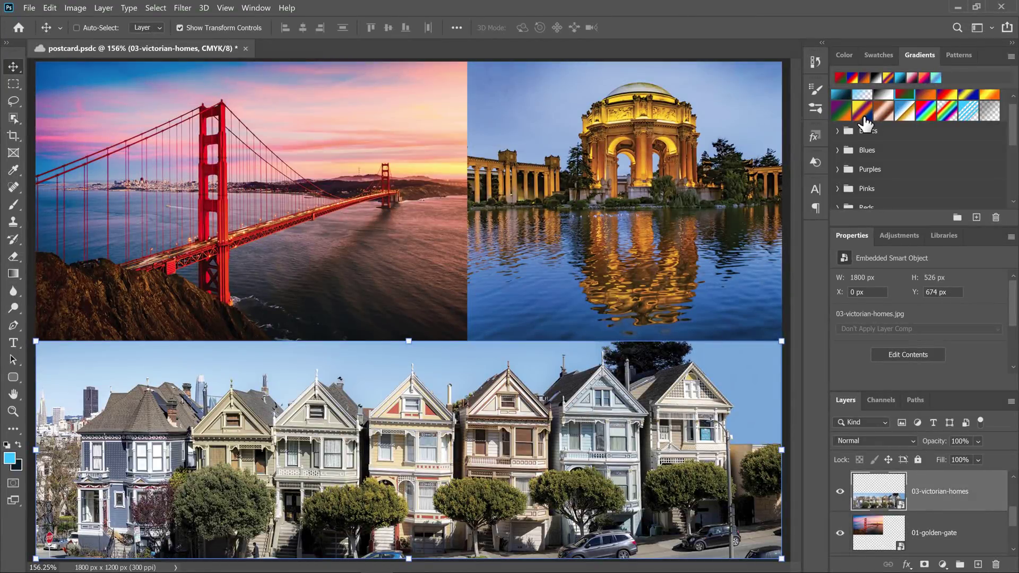
pyautogui.click(862, 112)
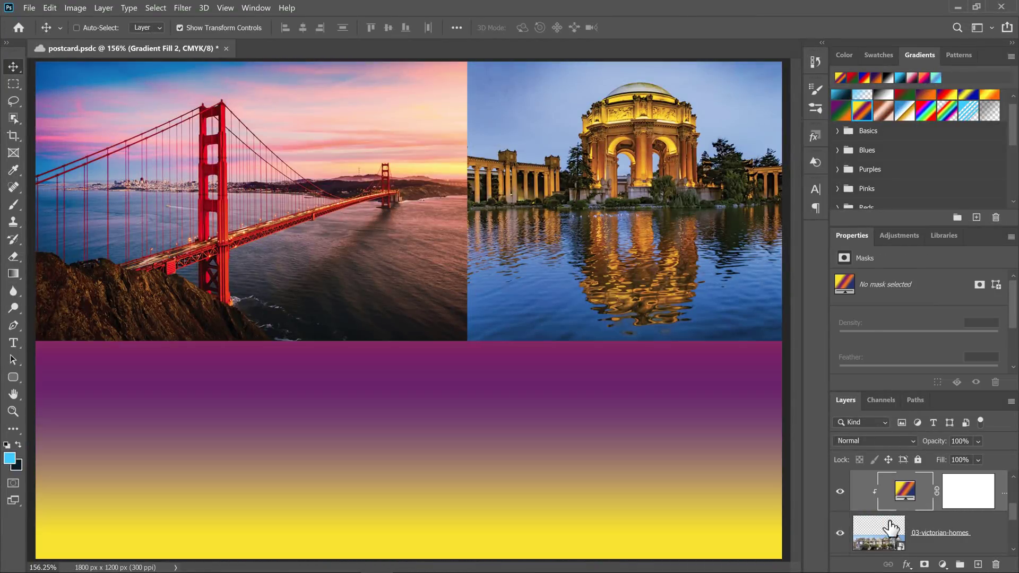
pyautogui.scroll(-1, 892, 537)
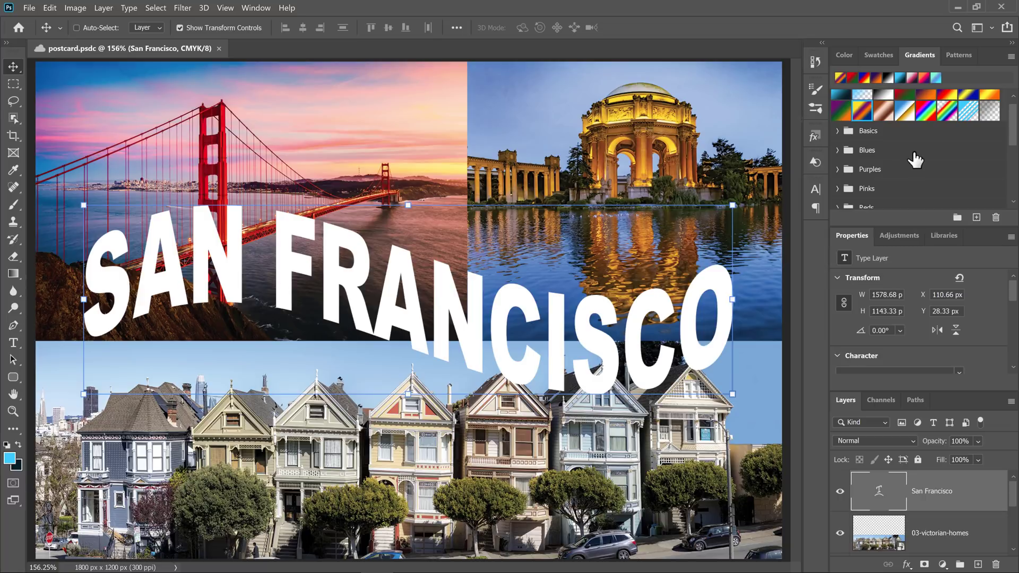
# Step: Apply the first woven pattern preset to the San Francisco text layer as a Pattern Overlay
pyautogui.click(958, 55)
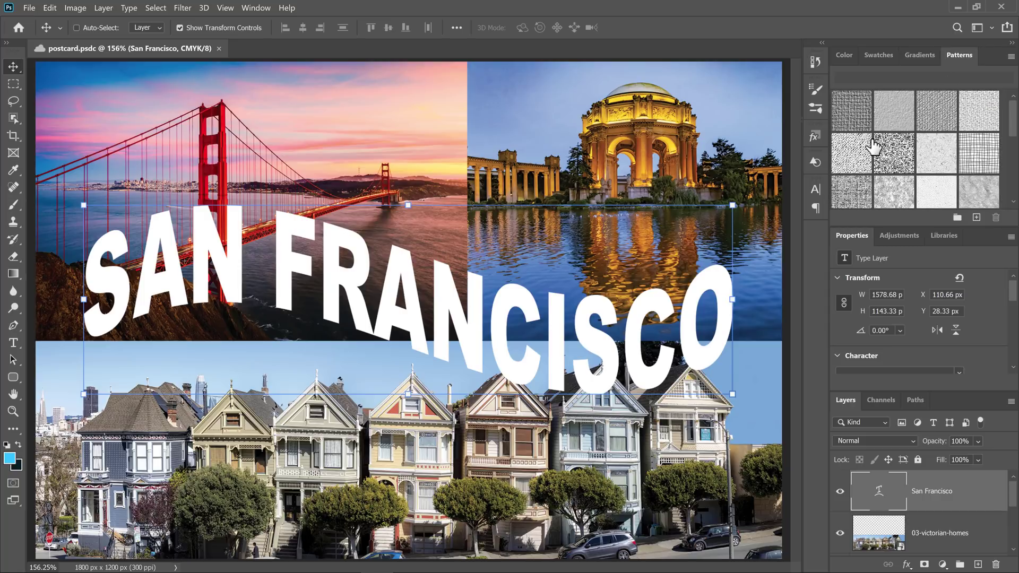
pyautogui.click(851, 115)
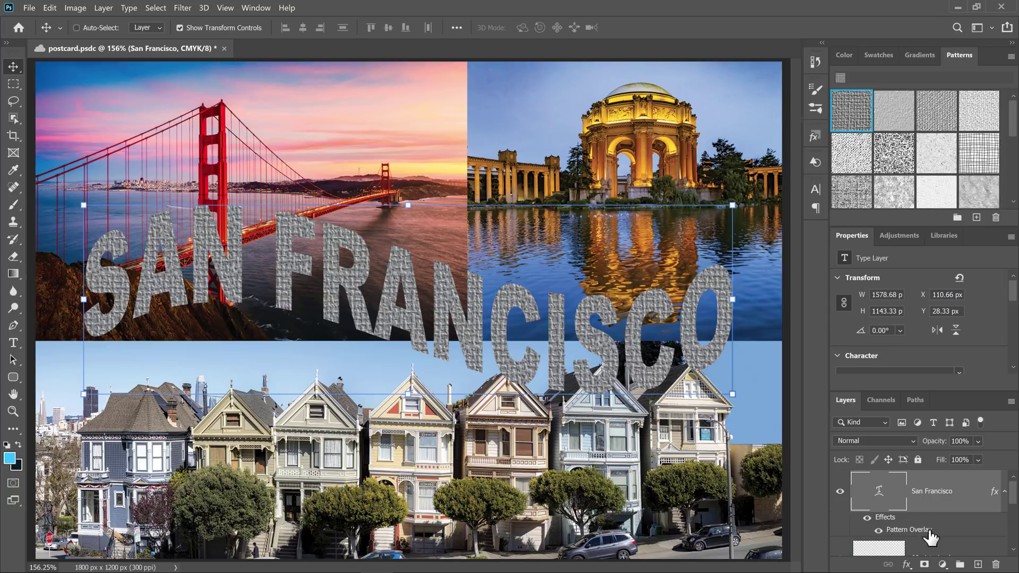
# Step: Hide the San Francisco text layer and cover the 02-palace-of-fine-arts layer with the first woven pattern as a clipped fill
pyautogui.click(843, 493)
pyautogui.scroll(-2, 848, 501)
pyautogui.click(896, 510)
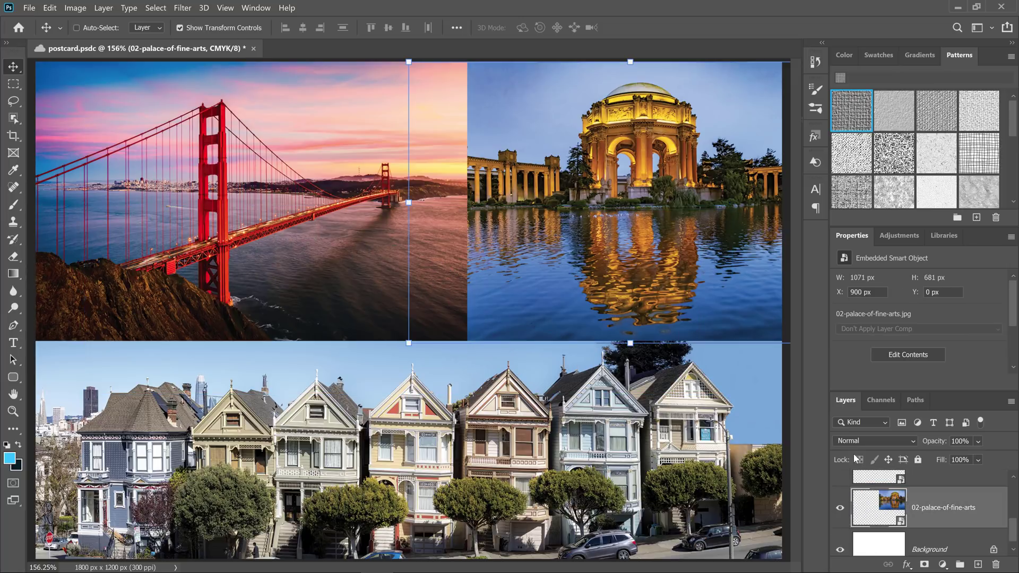
pyautogui.click(857, 120)
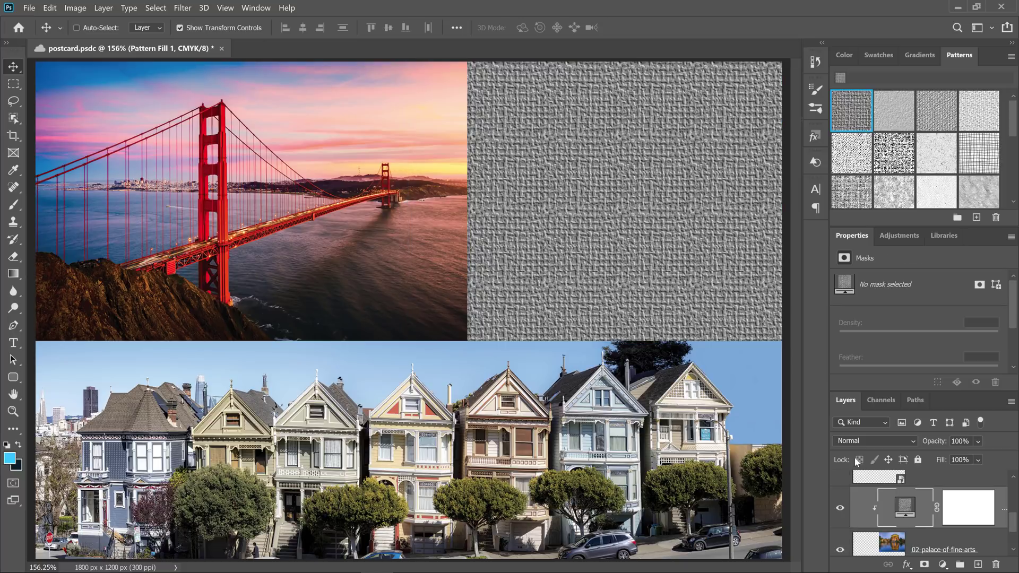
# Step: Enlarge the scale of the clipped pattern fill over the palace photo and switch it to the open grid-weave preset
pyautogui.doubleClick(905, 514)
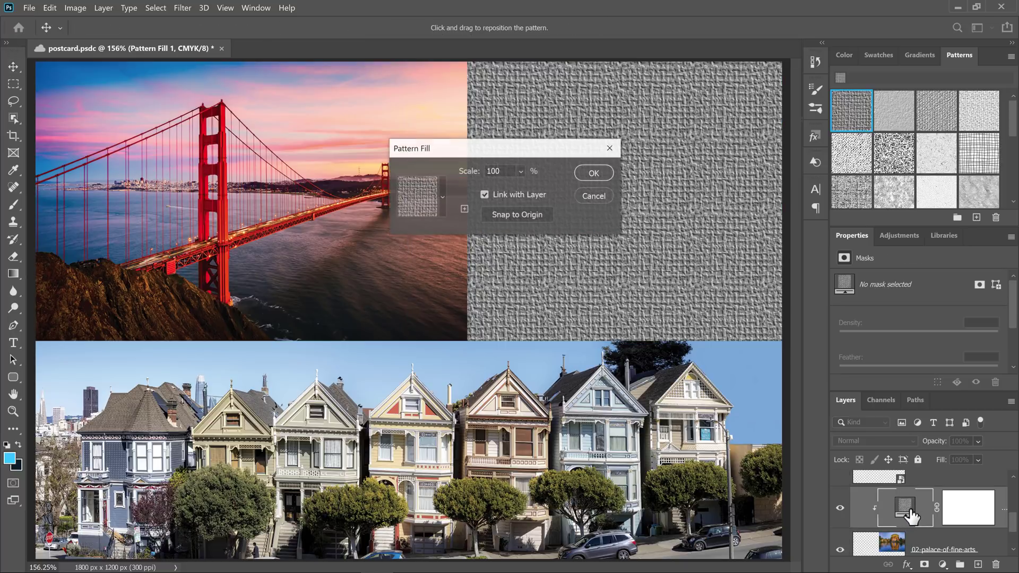
pyautogui.click(521, 171)
pyautogui.moveTo(528, 186); pyautogui.dragTo(563, 196)
pyautogui.click(594, 173)
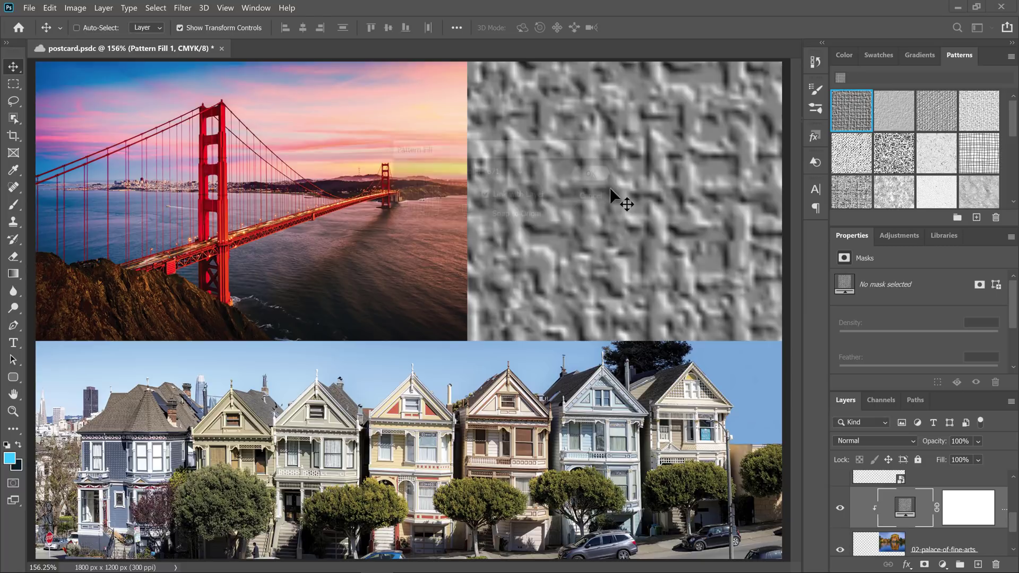
pyautogui.click(977, 155)
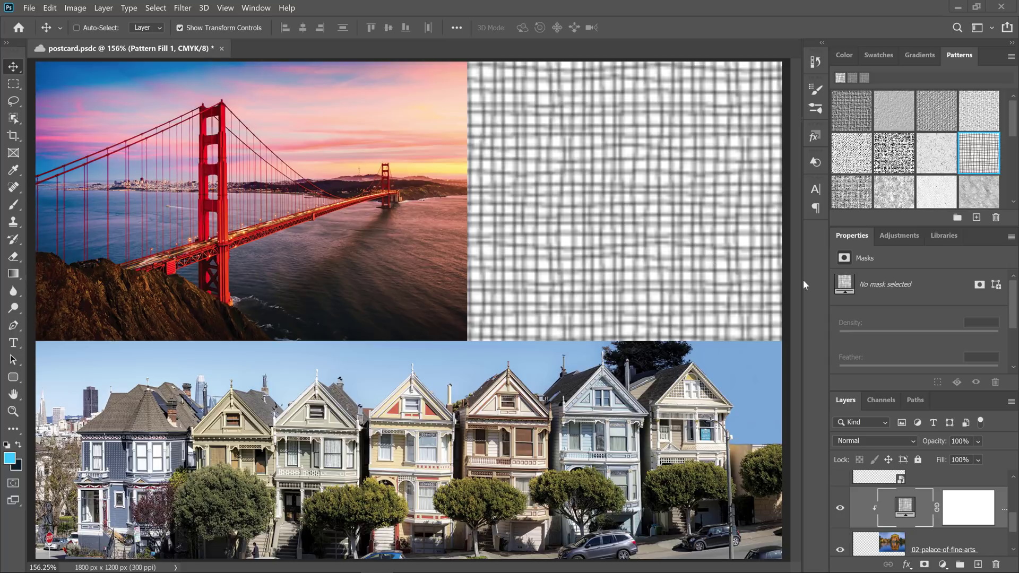
# Step: Try the grid-weave preset as an unclipped fill layer in place of the hidden clipped fill, and revert the postcard to its saved state
pyautogui.click(840, 507)
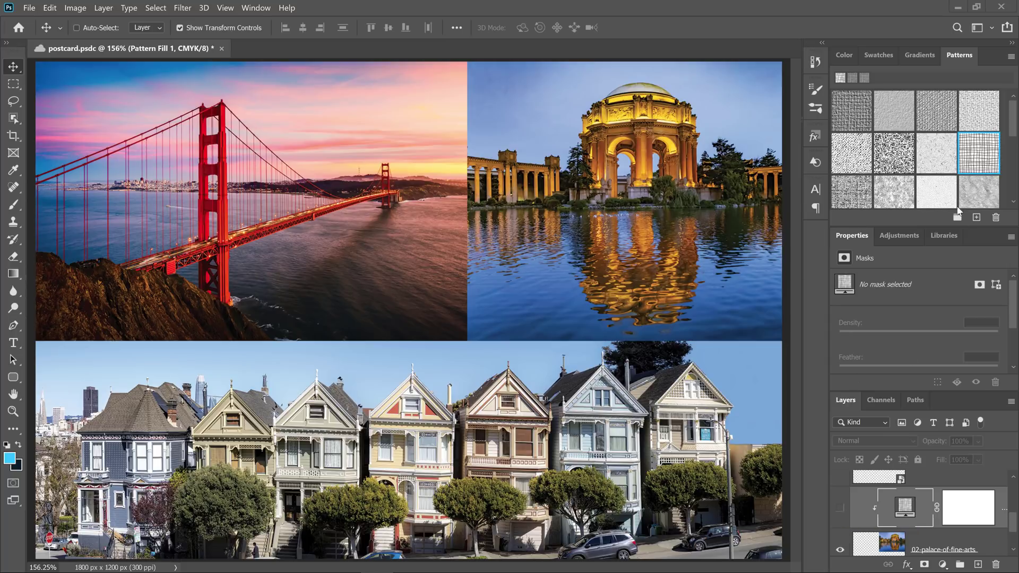
pyautogui.moveTo(984, 159); pyautogui.dragTo(947, 502)
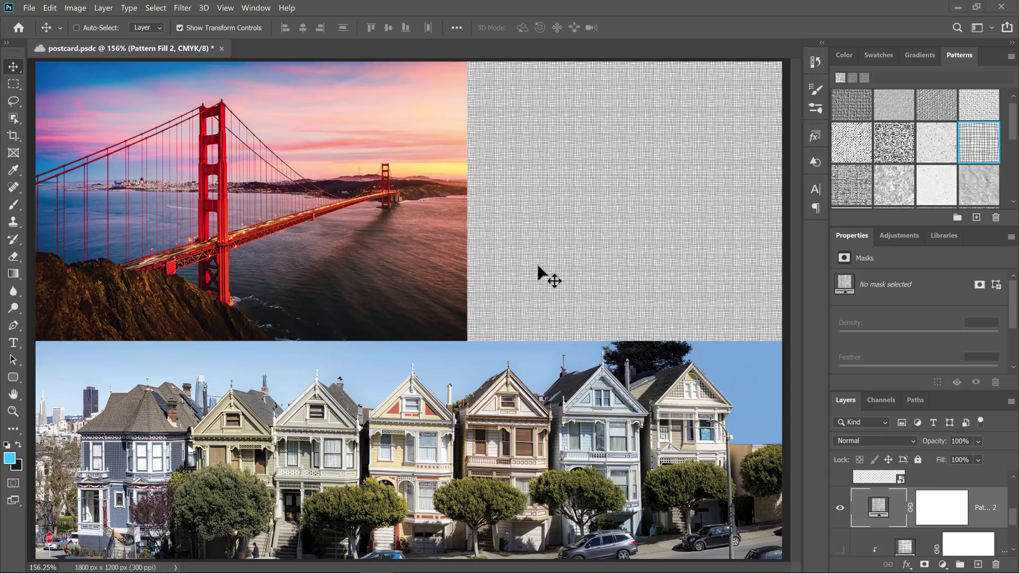
pyautogui.press('F12')
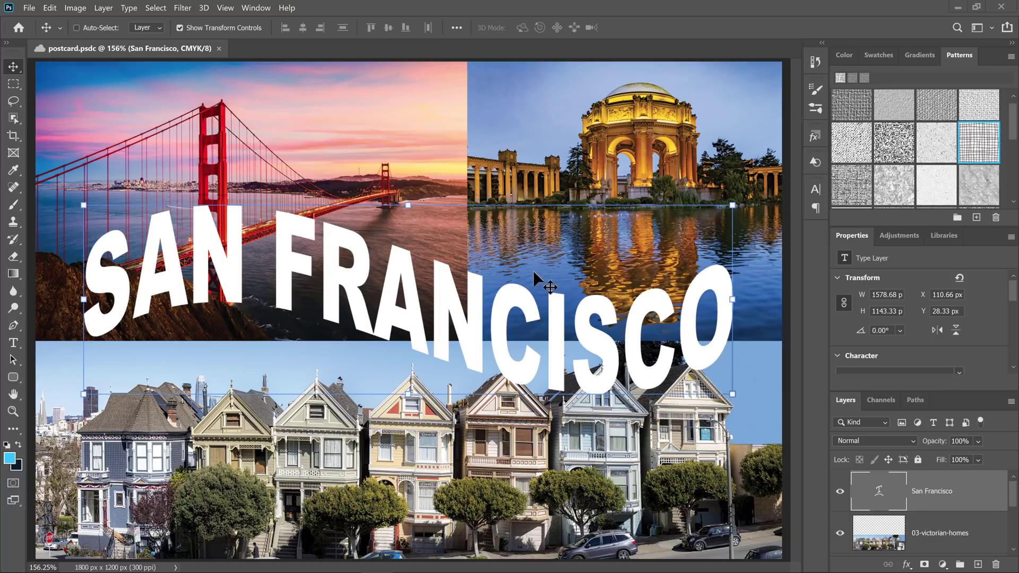
# Step: Try several layer style presets on the San Francisco text, ending with the beveled blue-to-gold chrome style
pyautogui.click(250, 8)
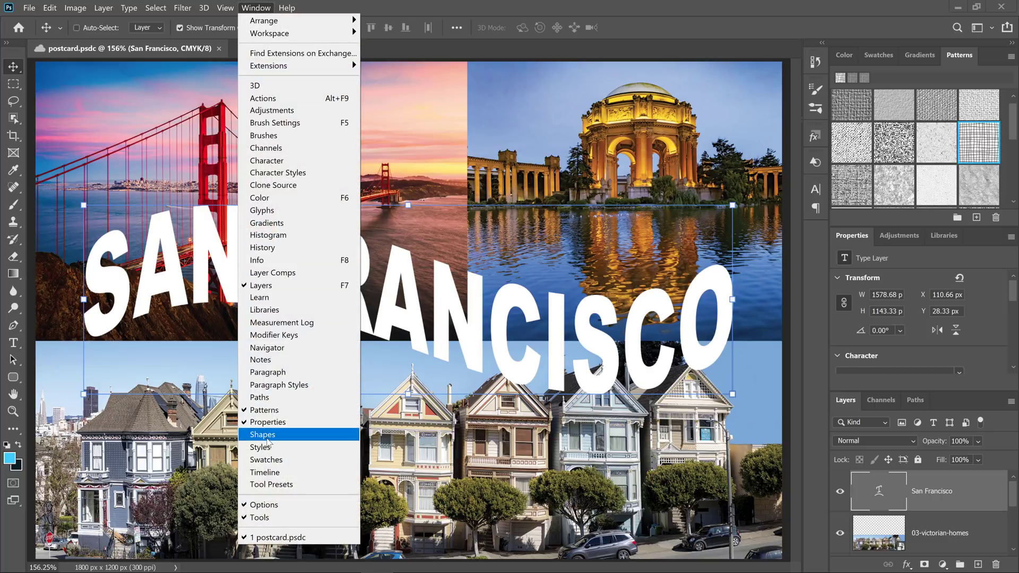
pyautogui.click(263, 446)
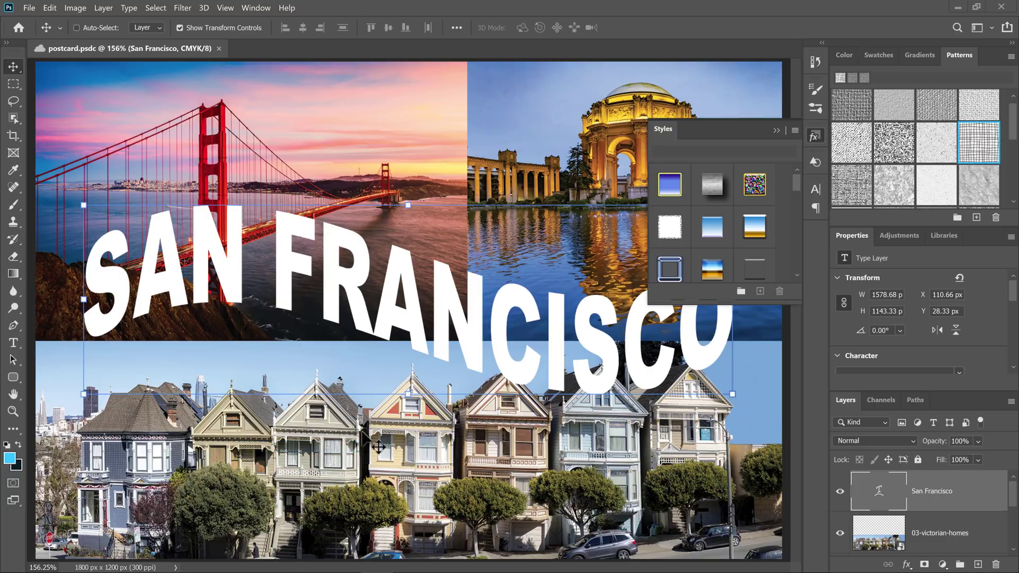
pyautogui.click(754, 228)
pyautogui.click(712, 269)
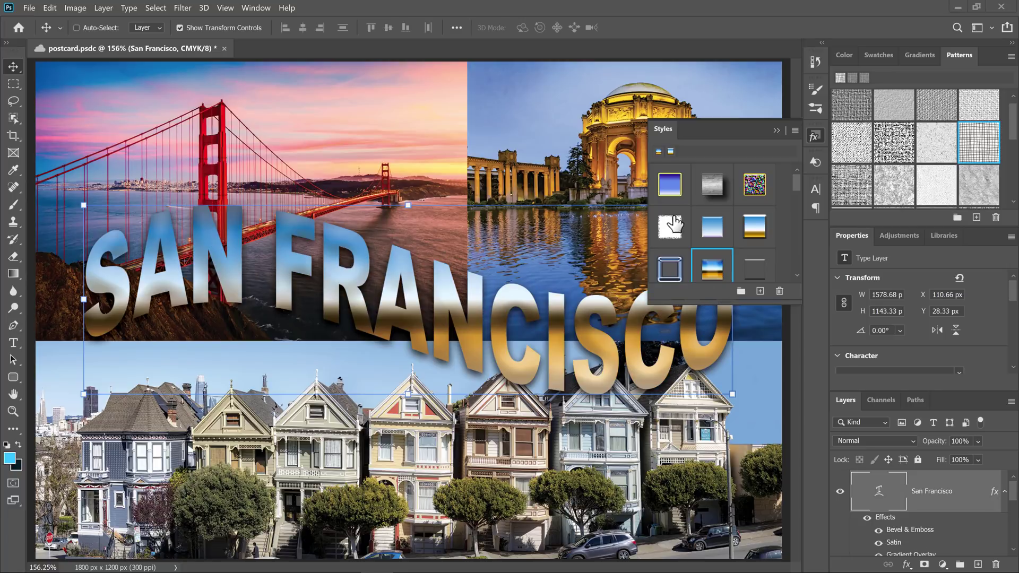
pyautogui.click(669, 184)
pyautogui.click(712, 184)
pyautogui.click(756, 236)
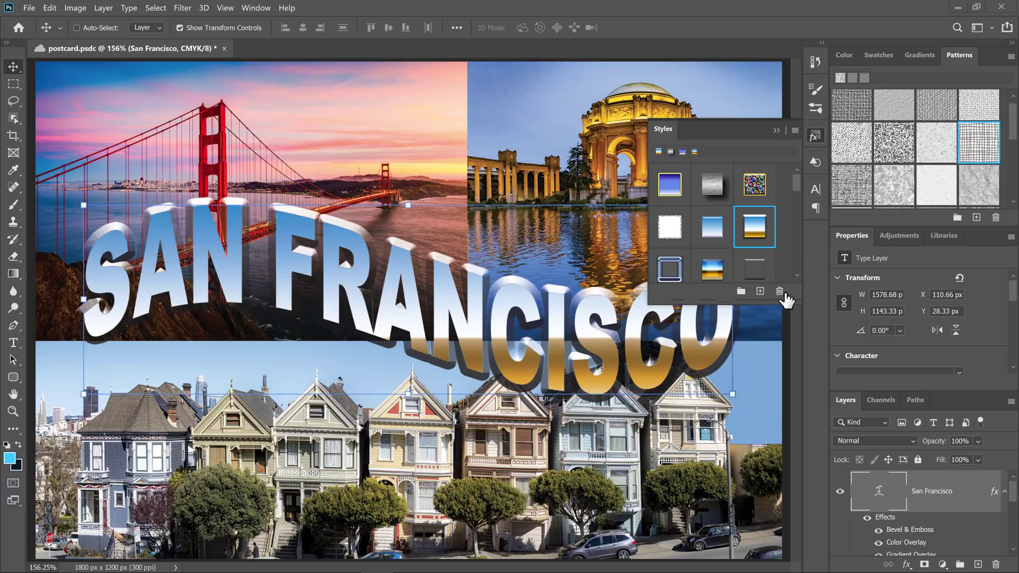
pyautogui.moveTo(795, 182); pyautogui.dragTo(794, 271)
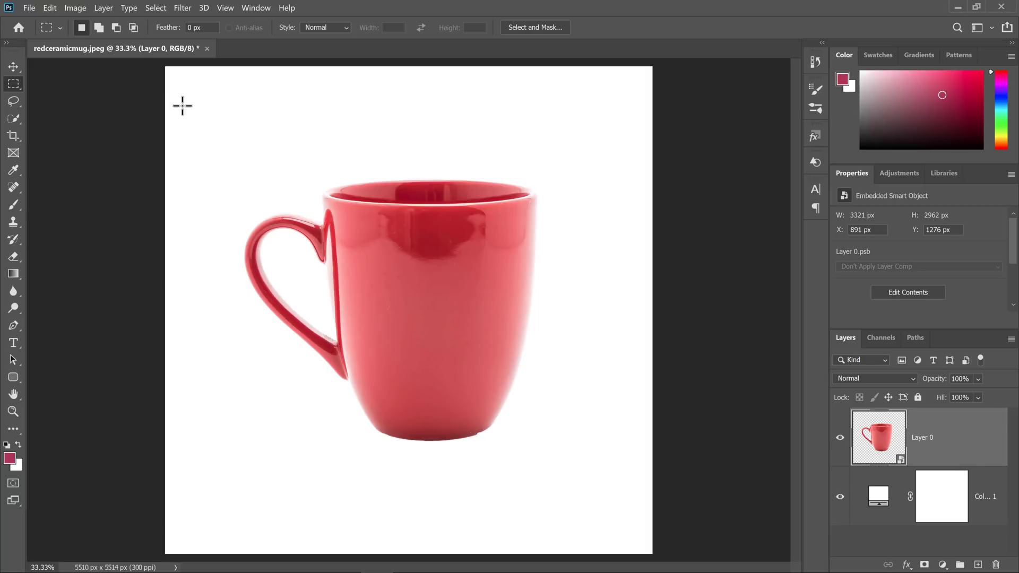
# Step: Toggle the visibility of the mug layer and the white fill layer to examine how the mug image is built
pyautogui.click(841, 440)
pyautogui.click(841, 439)
pyautogui.click(841, 497)
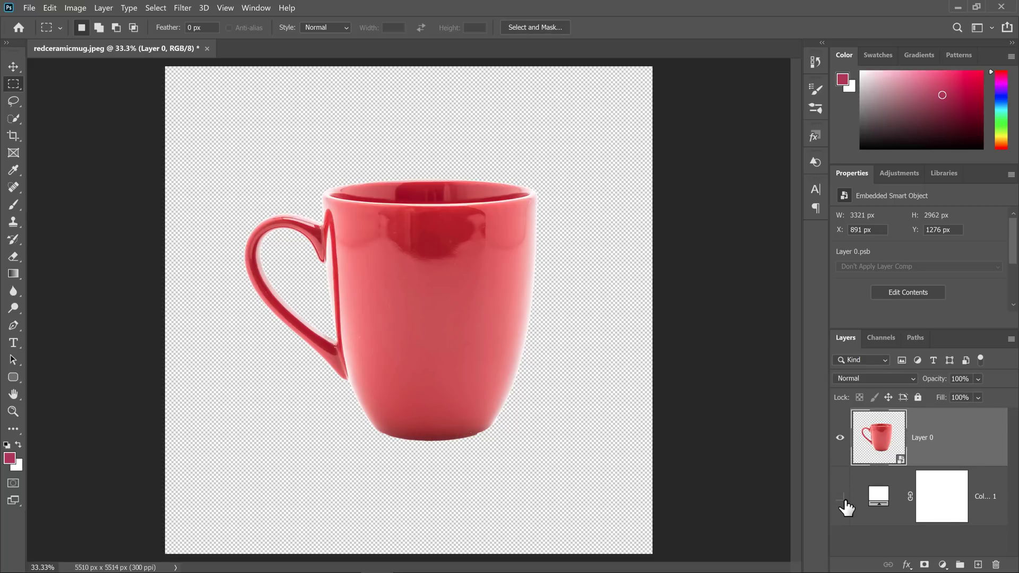
pyautogui.click(840, 497)
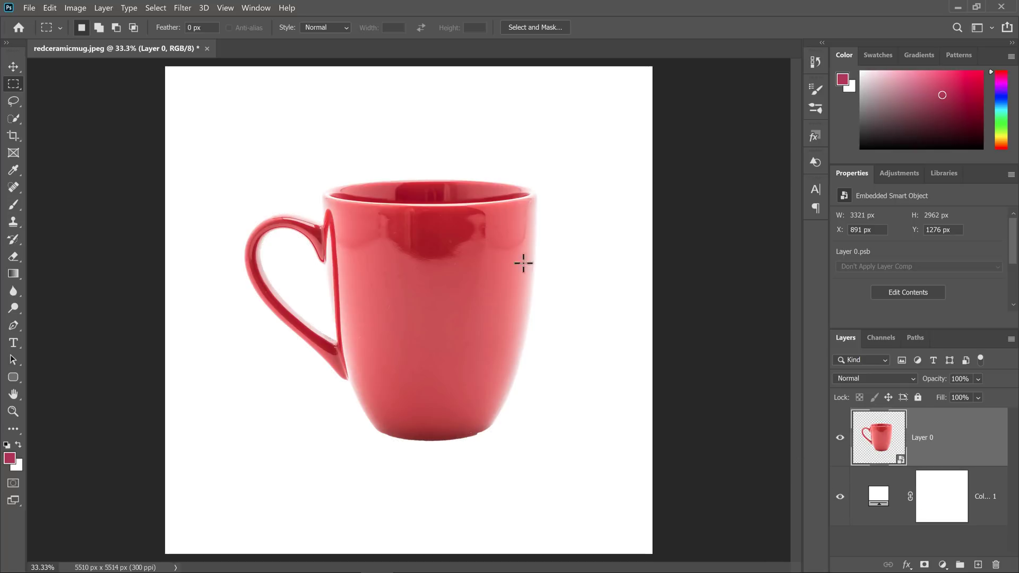
# Step: Start a Warp transform on the mug smart object with a 3 x 3 grid
pyautogui.hotkey('ctrl', 't')
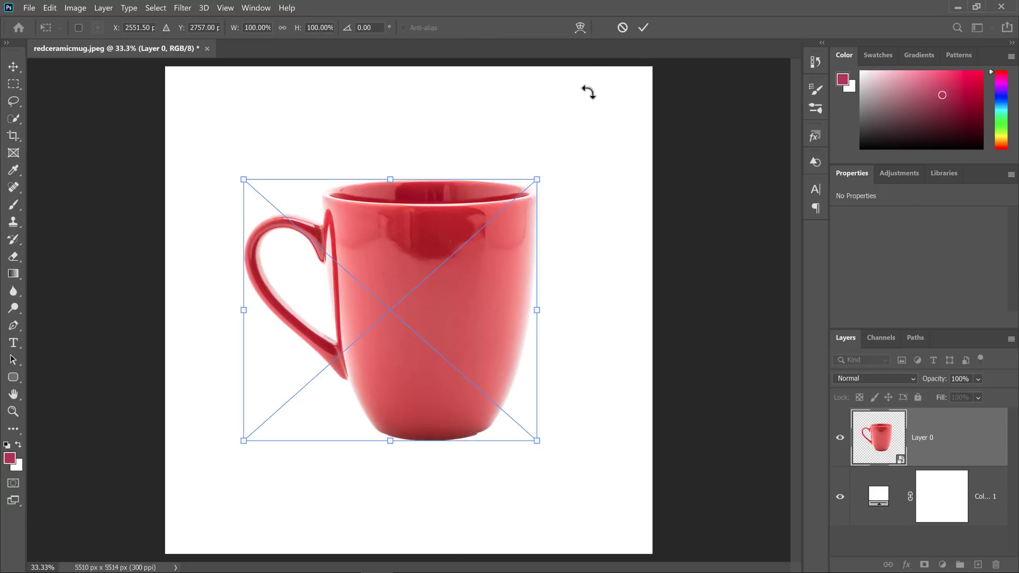
pyautogui.click(580, 31)
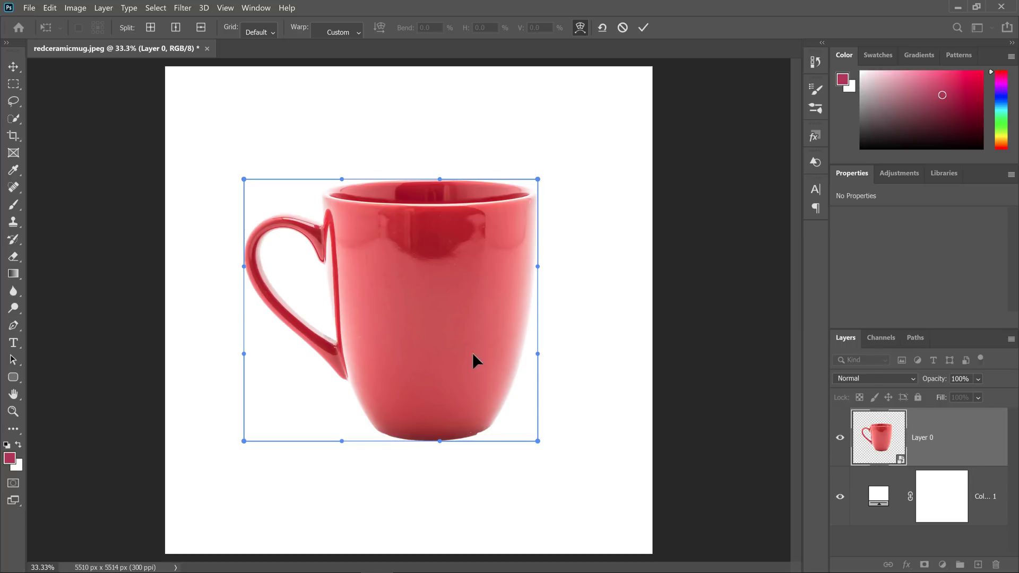
pyautogui.click(258, 33)
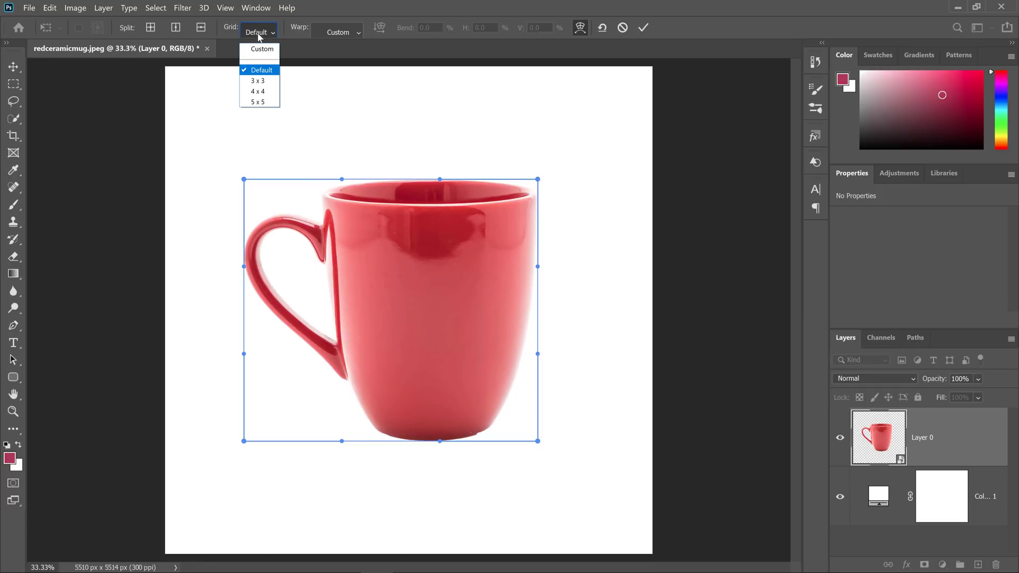
pyautogui.click(257, 80)
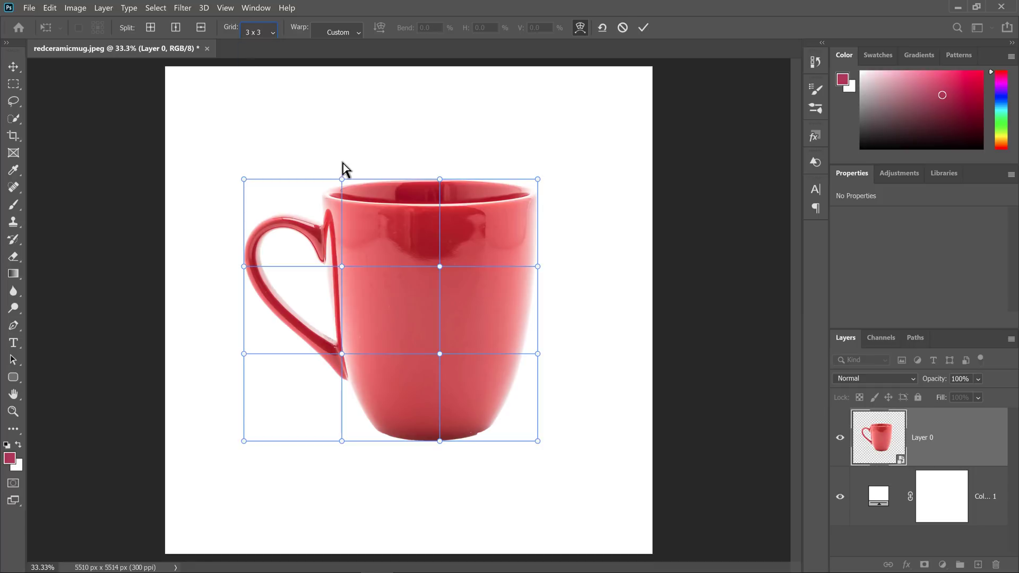
# Step: Try warping the mug at its handle, body centre and upper-right corner, and undo the three distortions
pyautogui.moveTo(274, 229); pyautogui.dragTo(293, 241)
pyautogui.moveTo(440, 267); pyautogui.dragTo(399, 302)
pyautogui.moveTo(537, 180); pyautogui.dragTo(582, 132)
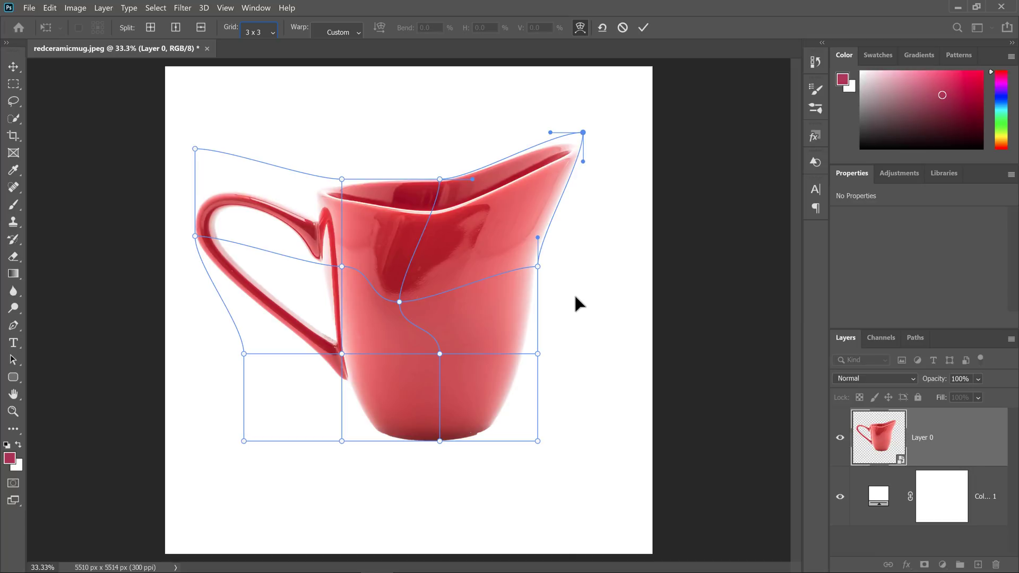
pyautogui.hotkey('ctrl', 'z')
pyautogui.hotkey('ctrl', 'z')
pyautogui.hotkey('ctrl', 'z')
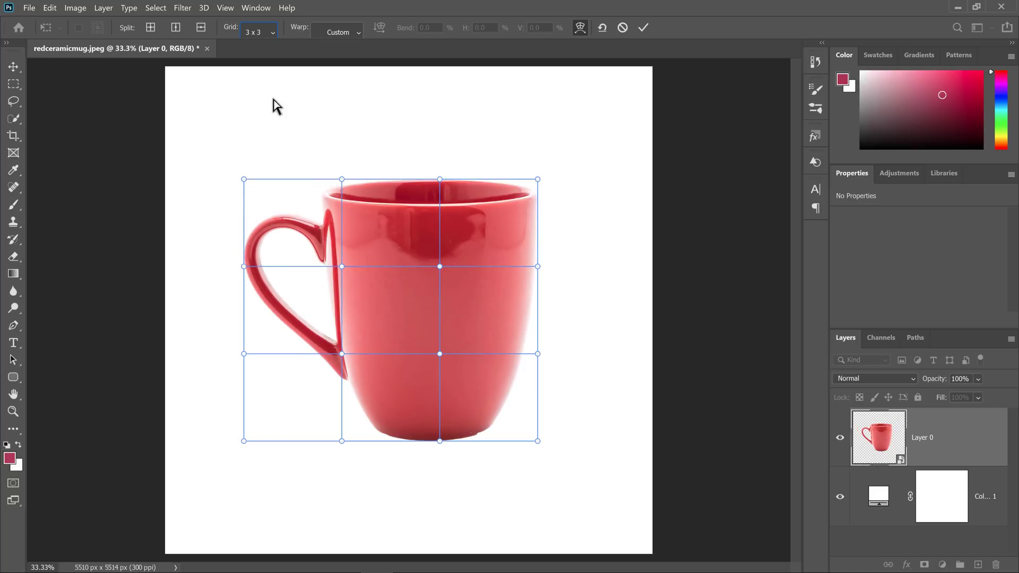
# Step: Try the 4 x 4 and 5 x 5 warp grids on the mug, and return the grid to Default
pyautogui.click(266, 30)
pyautogui.click(262, 92)
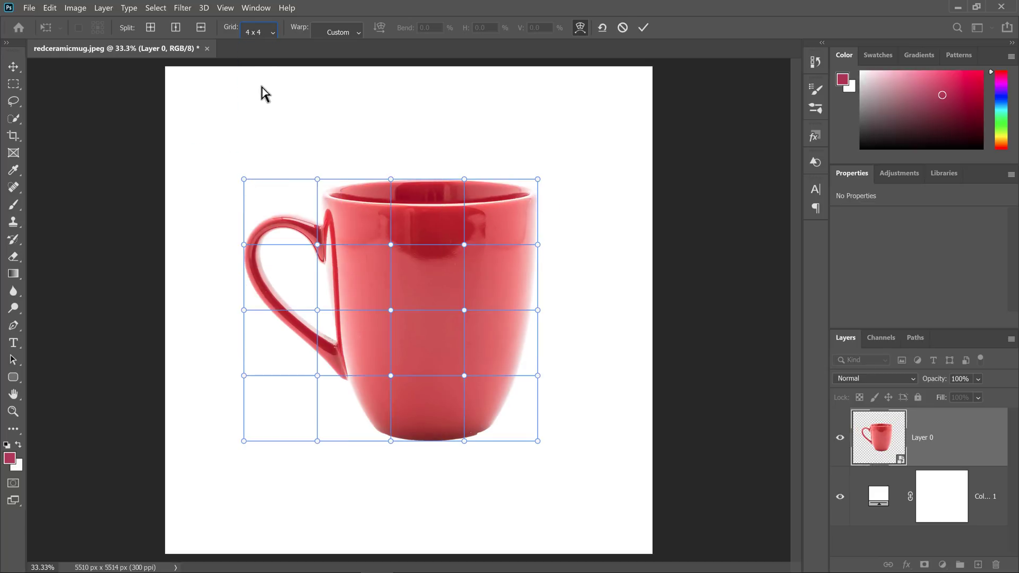
pyautogui.click(264, 30)
pyautogui.click(255, 104)
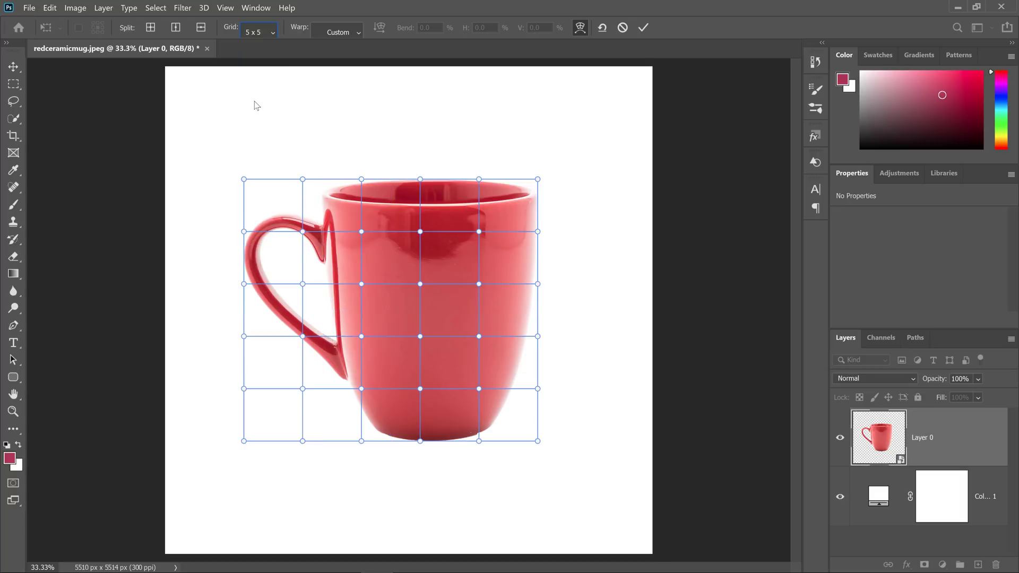
pyautogui.click(273, 32)
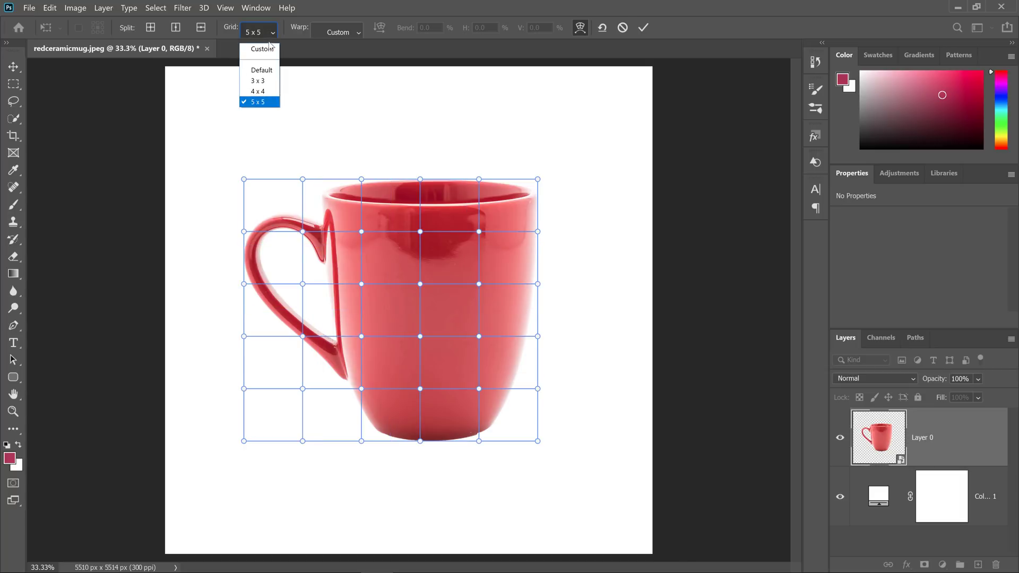
pyautogui.click(267, 69)
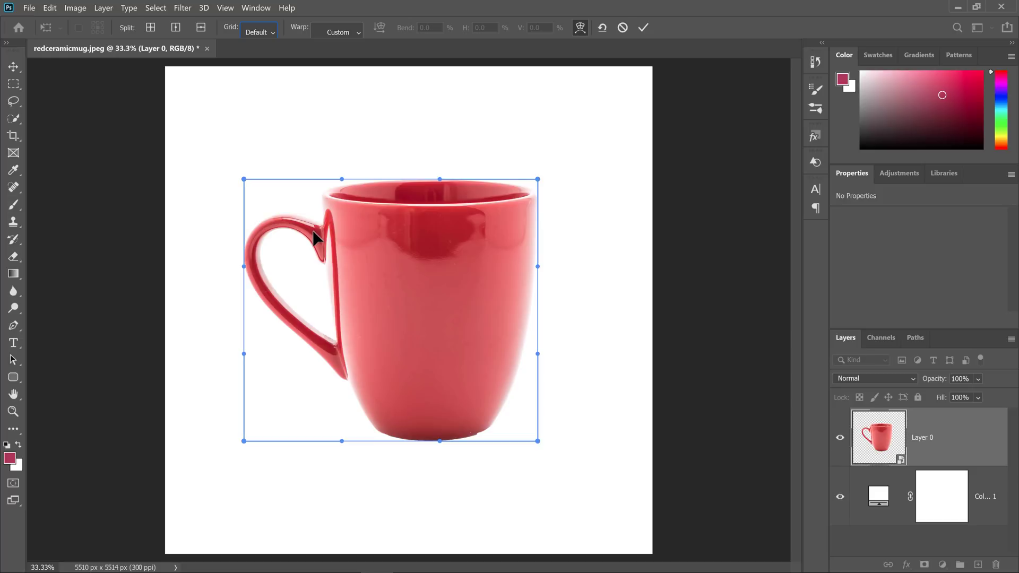
# Step: Try a crosswise warp split through the middle of the mug's body with a test distortion, and undo both
pyautogui.click(149, 29)
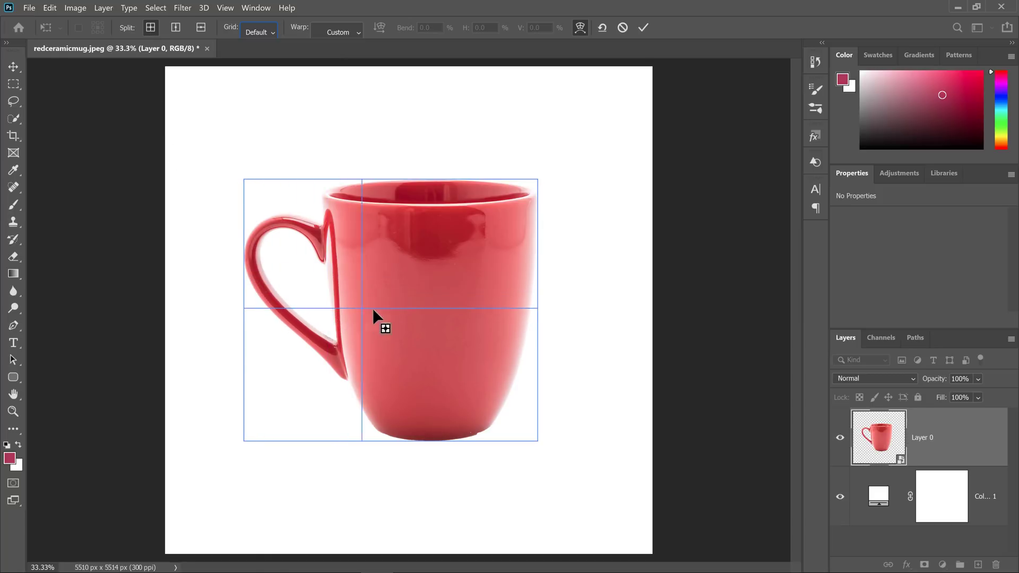
pyautogui.click(431, 307)
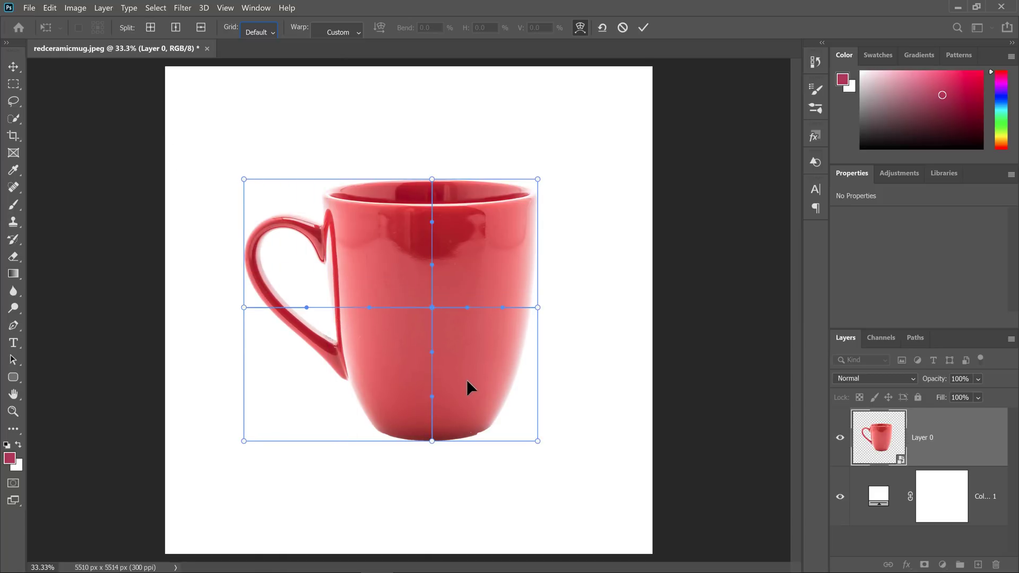
pyautogui.moveTo(467, 268); pyautogui.dragTo(421, 309)
pyautogui.hotkey('ctrl', 'z')
pyautogui.hotkey('ctrl', 'z')
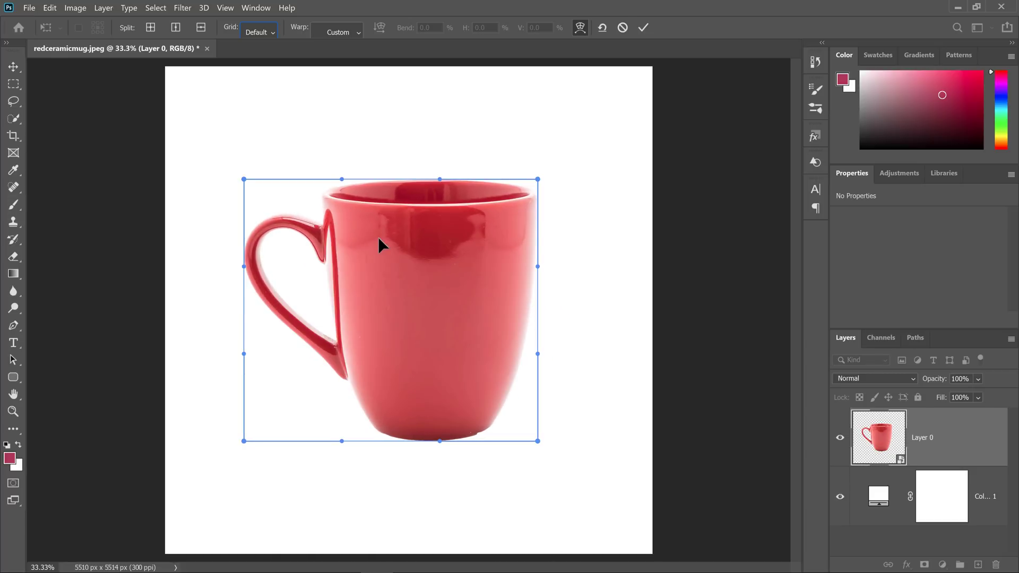
# Step: Split the mug's warp vertically where the handle meets the body and horizontally just below the handle
pyautogui.click(176, 27)
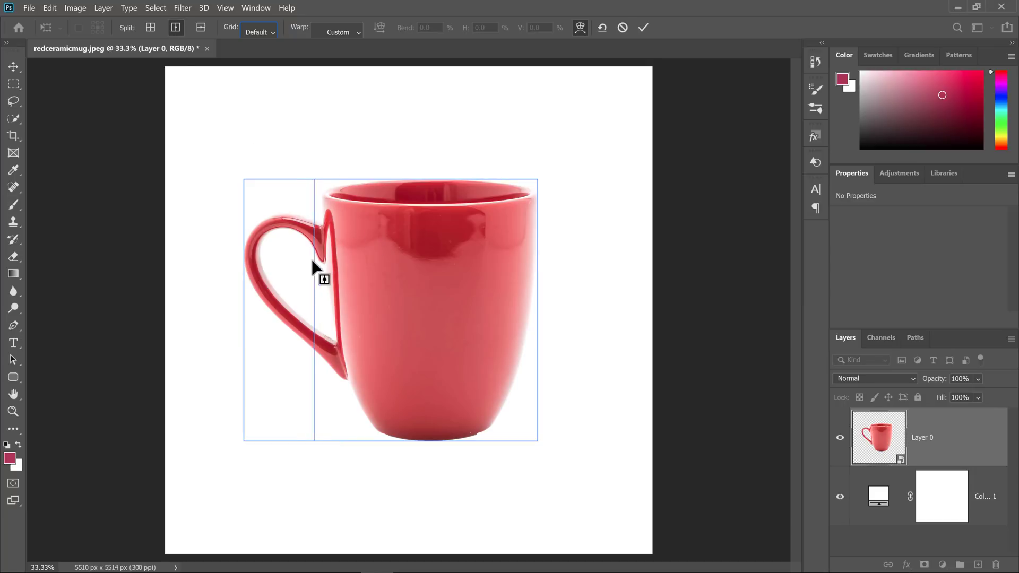
pyautogui.click(350, 285)
pyautogui.click(205, 29)
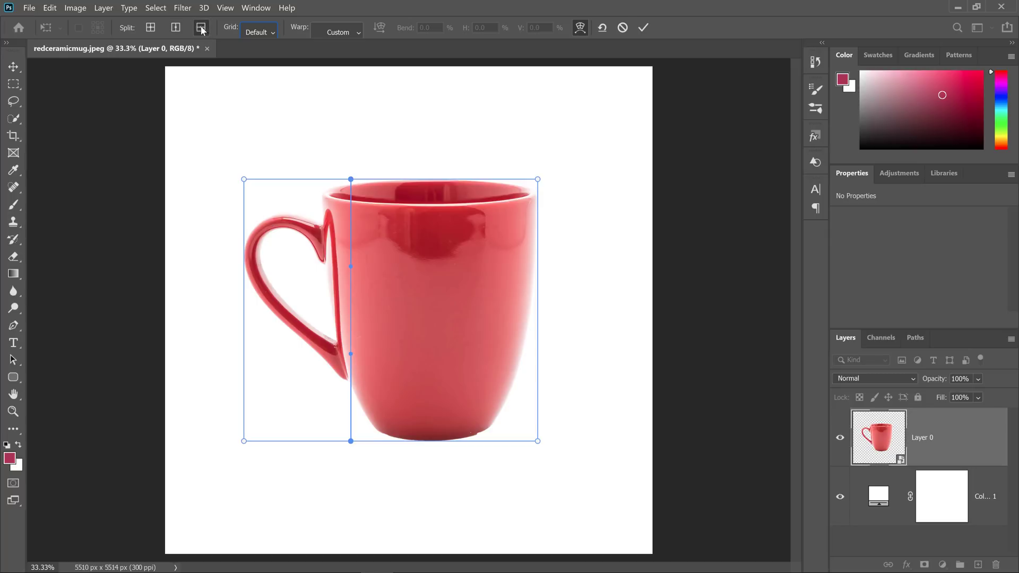
pyautogui.click(415, 385)
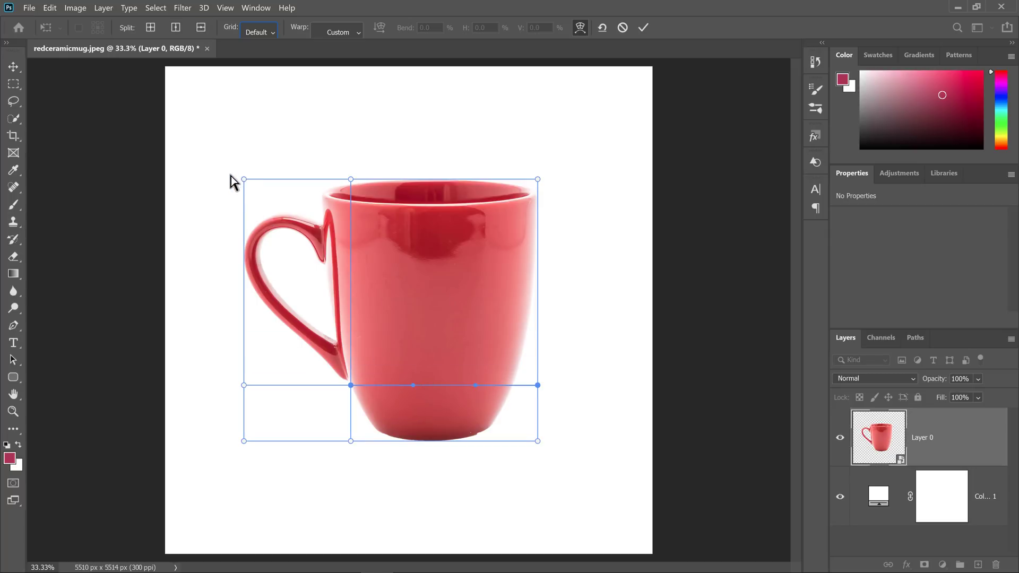
# Step: Select the six warp points around the upper part of the mug, and move them up, rotate them clockwise and scale them down together
pyautogui.moveTo(227, 164); pyautogui.dragTo(554, 402)
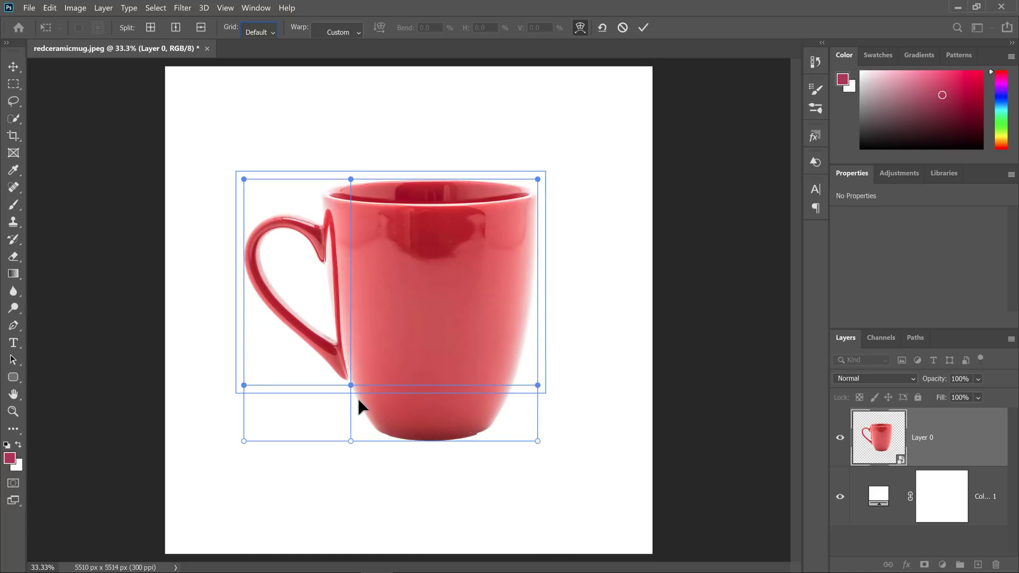
pyautogui.moveTo(421, 329); pyautogui.dragTo(413, 270)
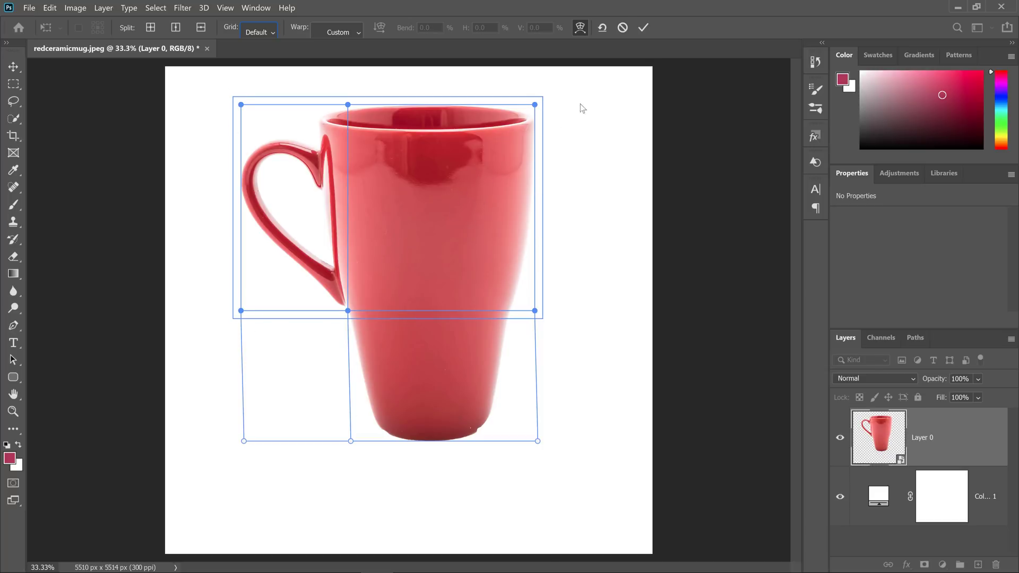
pyautogui.moveTo(554, 93); pyautogui.dragTo(570, 174)
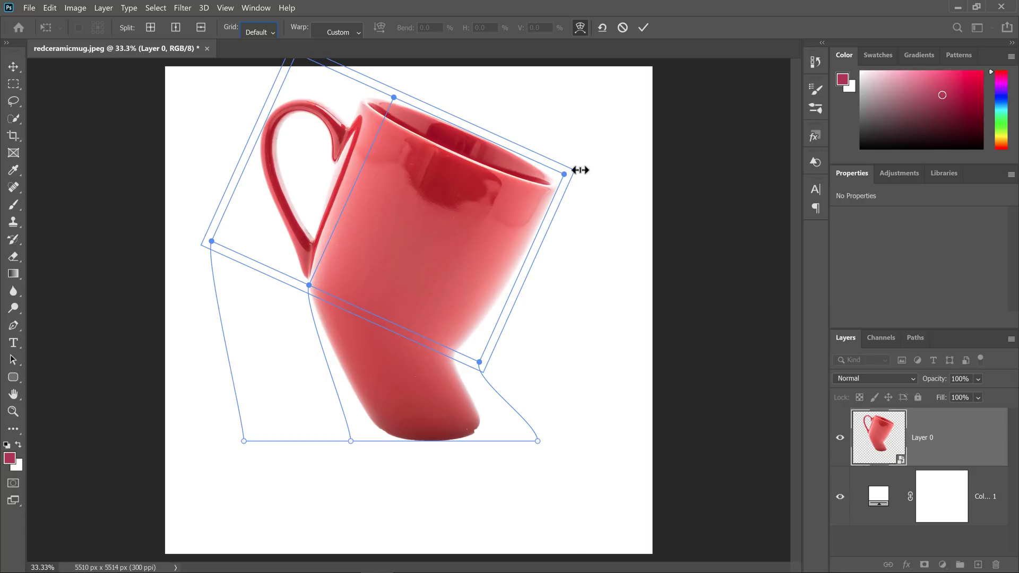
pyautogui.moveTo(582, 176); pyautogui.dragTo(524, 202)
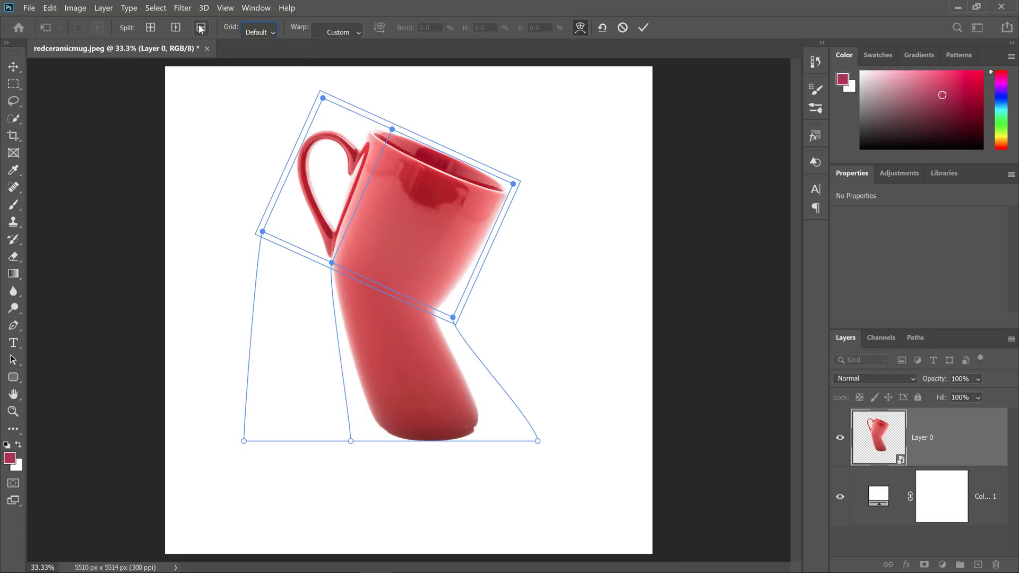
# Step: Split the mug's warp vertically through the middle of the body and horizontally just below the rim, and pull the rim's right corner outward into a spout
pyautogui.click(175, 28)
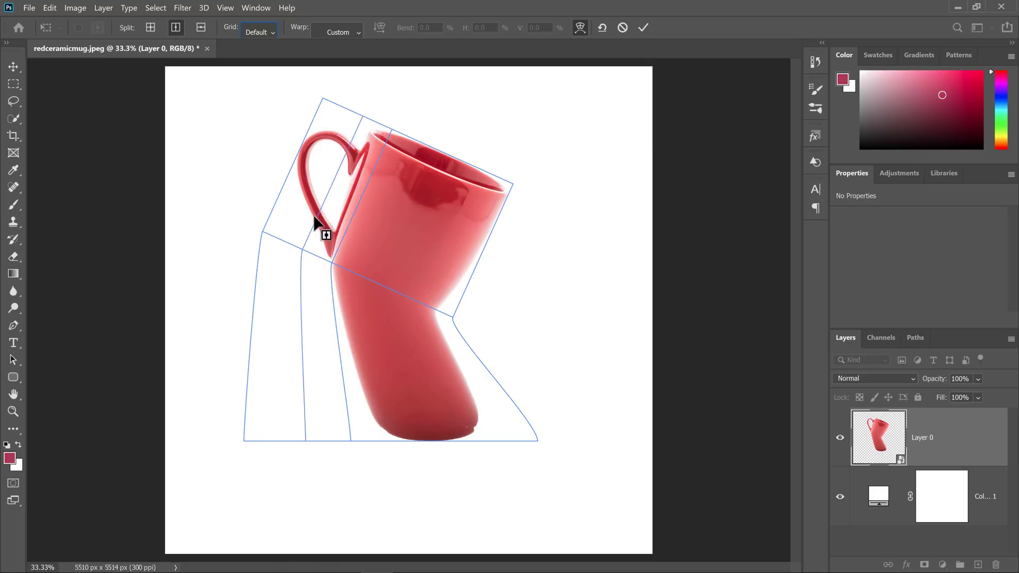
pyautogui.click(396, 269)
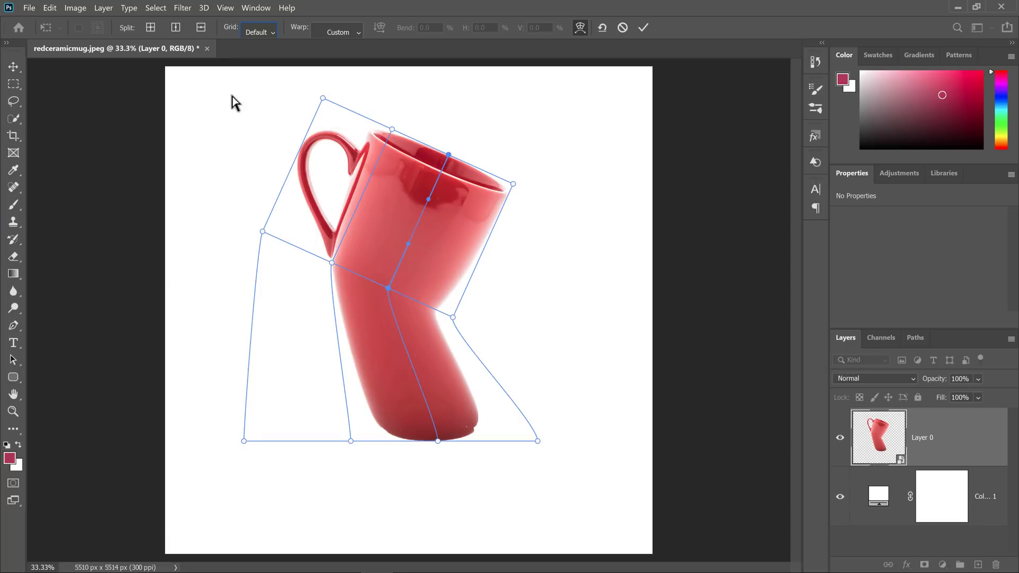
pyautogui.click(200, 27)
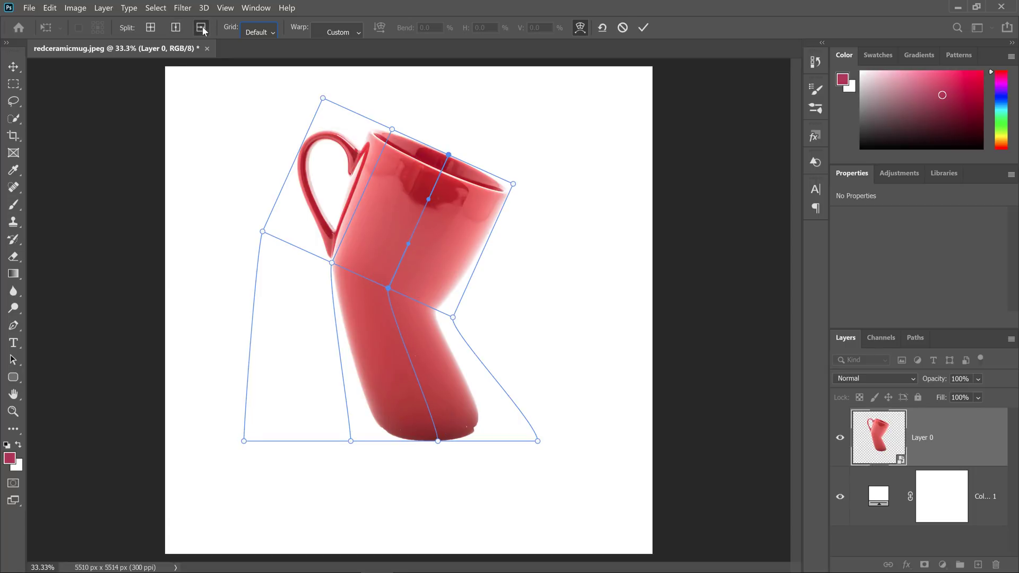
pyautogui.click(384, 168)
pyautogui.moveTo(512, 185); pyautogui.dragTo(585, 195)
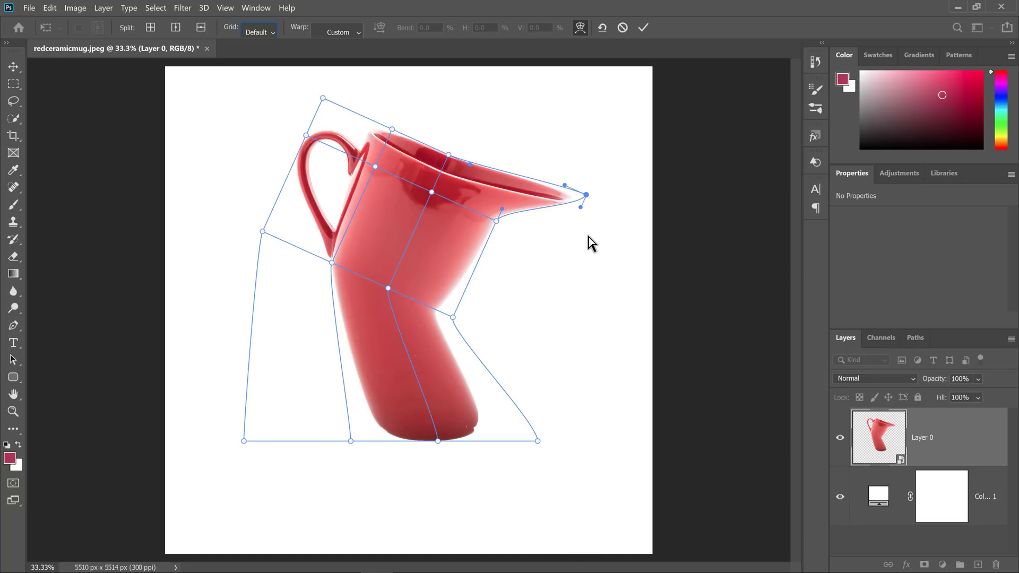
# Step: Split the warp vertically through the handle, stretch the handle's upper outer curve up and to the left, and apply the warp
pyautogui.click(175, 30)
pyautogui.click(316, 232)
pyautogui.moveTo(306, 137); pyautogui.dragTo(318, 81)
pyautogui.hotkey('ctrl', 'z')
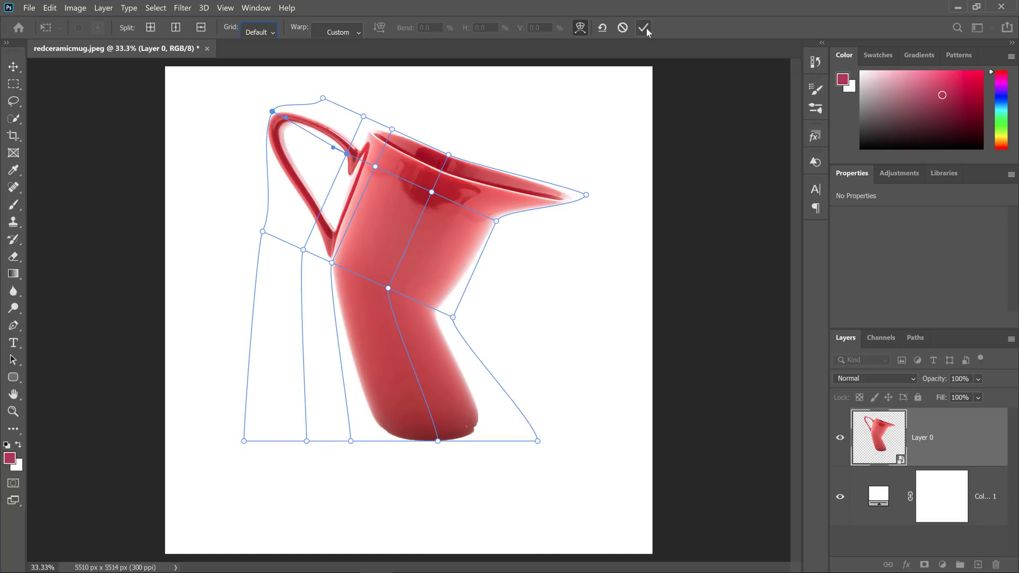
pyautogui.click(644, 27)
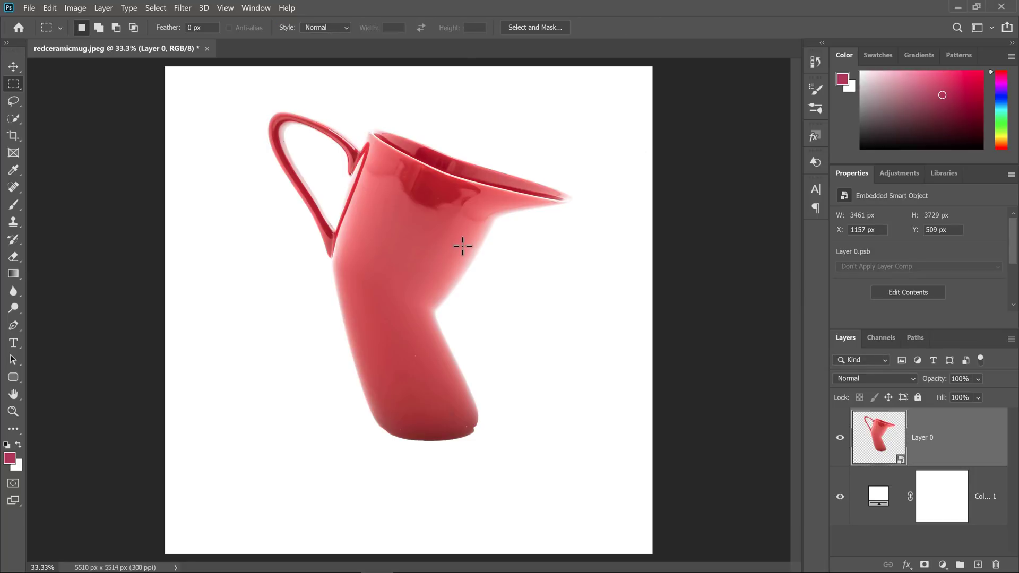
# Step: Reopen the mug's warp for editing, remove the horizontal split just below the rim, and apply the warp
pyautogui.hotkey('ctrl', 't')
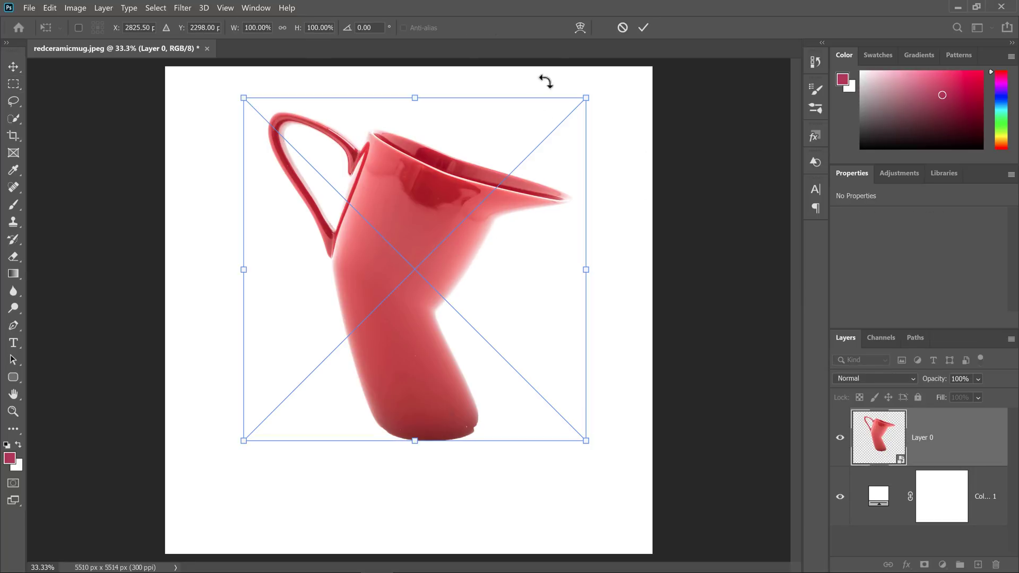
pyautogui.click(580, 29)
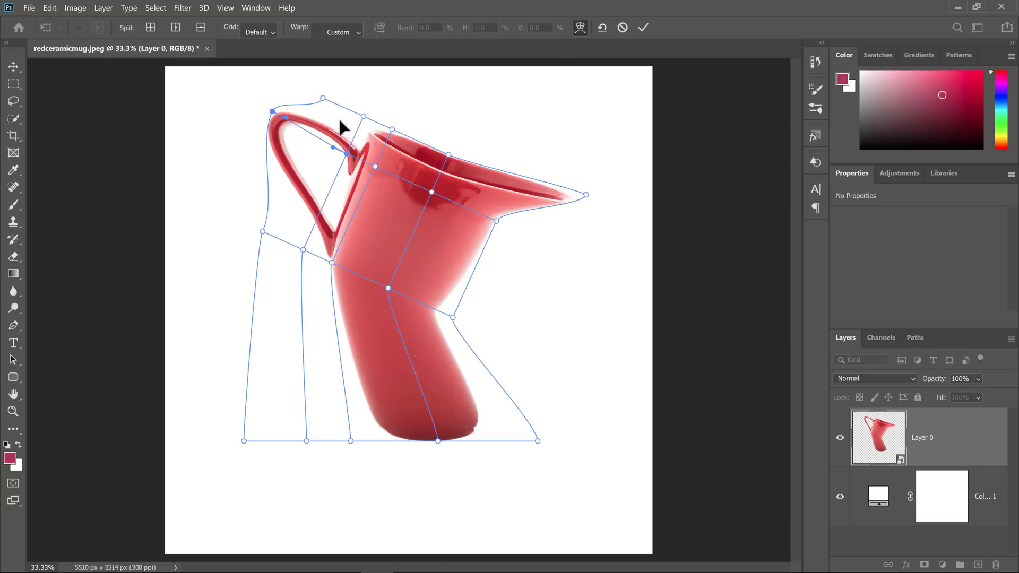
pyautogui.rightClick(348, 158)
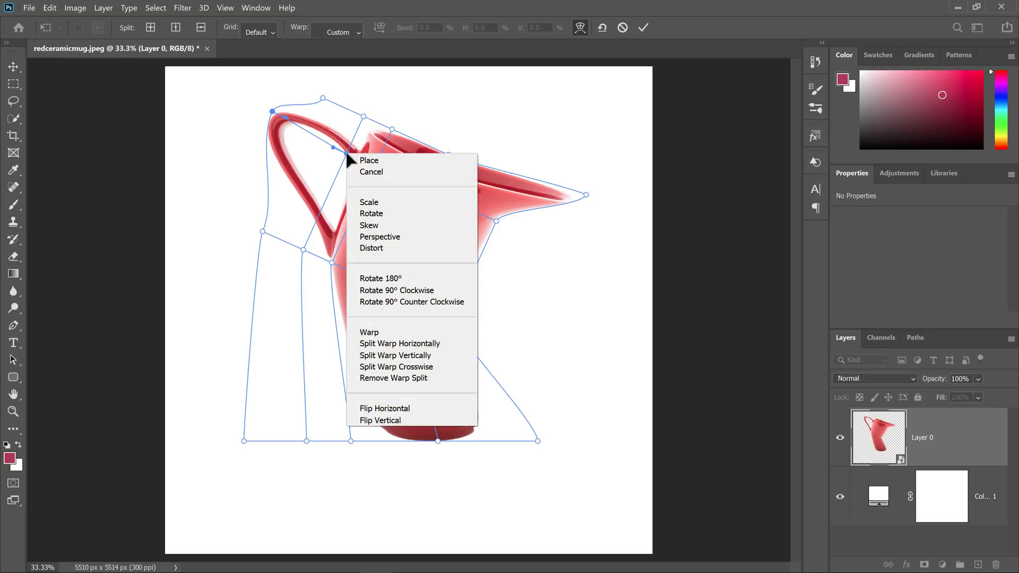
pyautogui.click(393, 378)
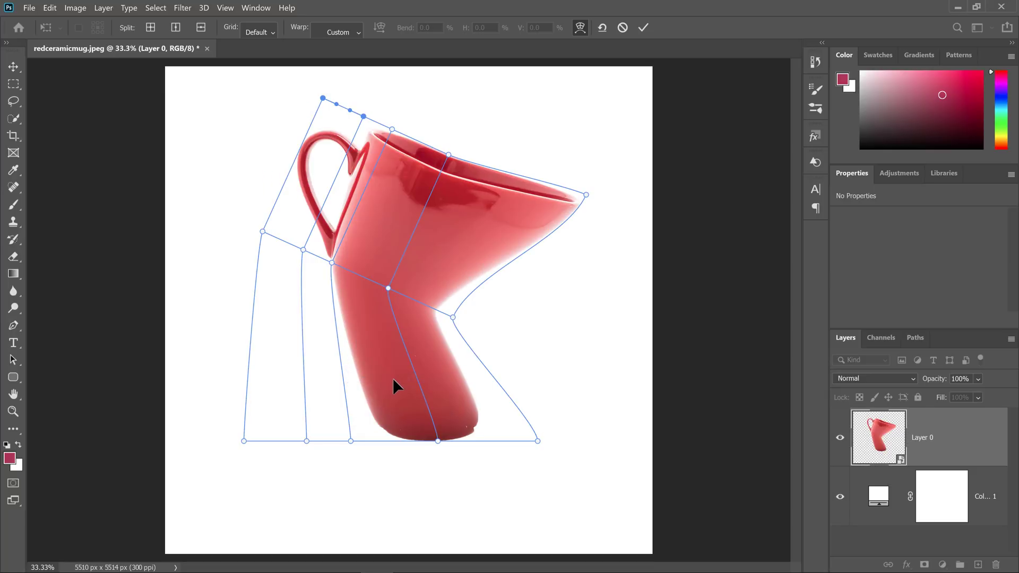
pyautogui.click(642, 28)
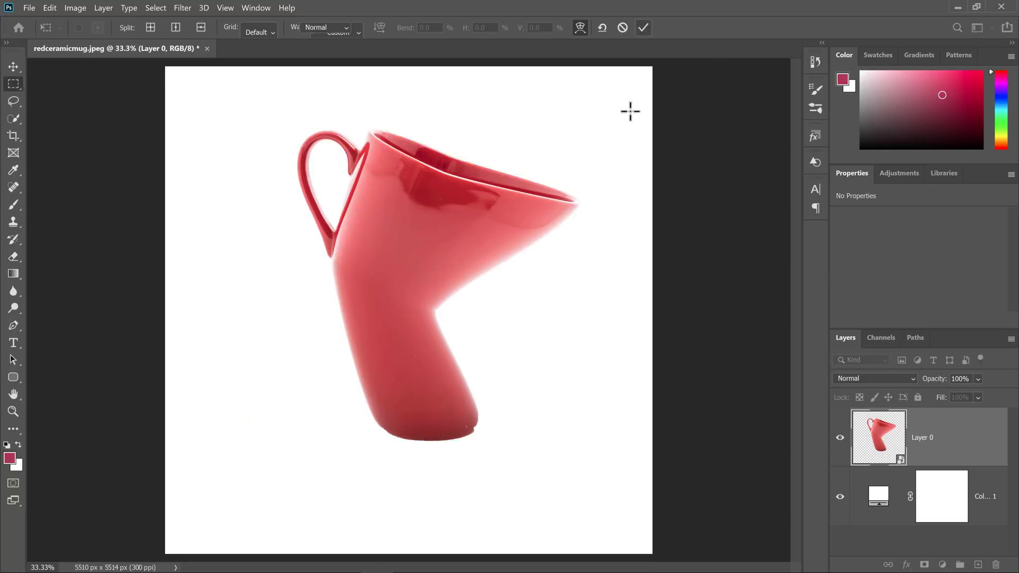